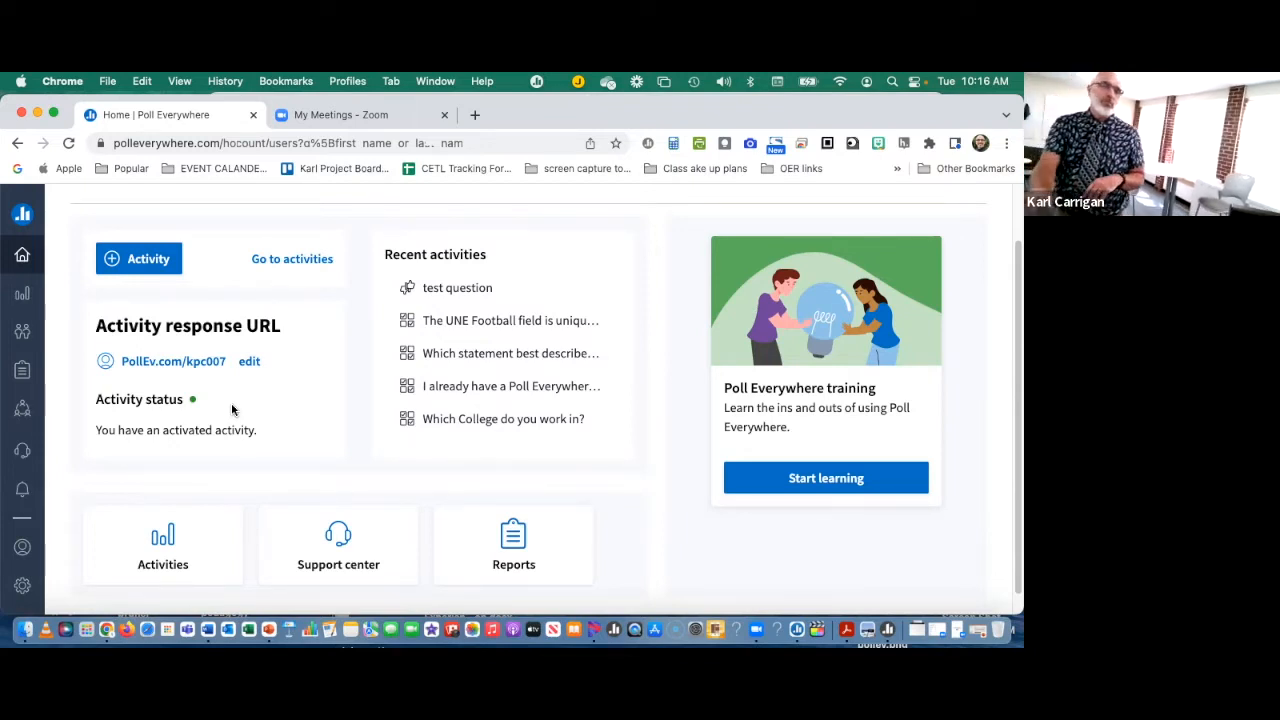
Step: Open the activities page and look over the activated activity, the pinned activity and the activity list below them
left_click(31, 300)
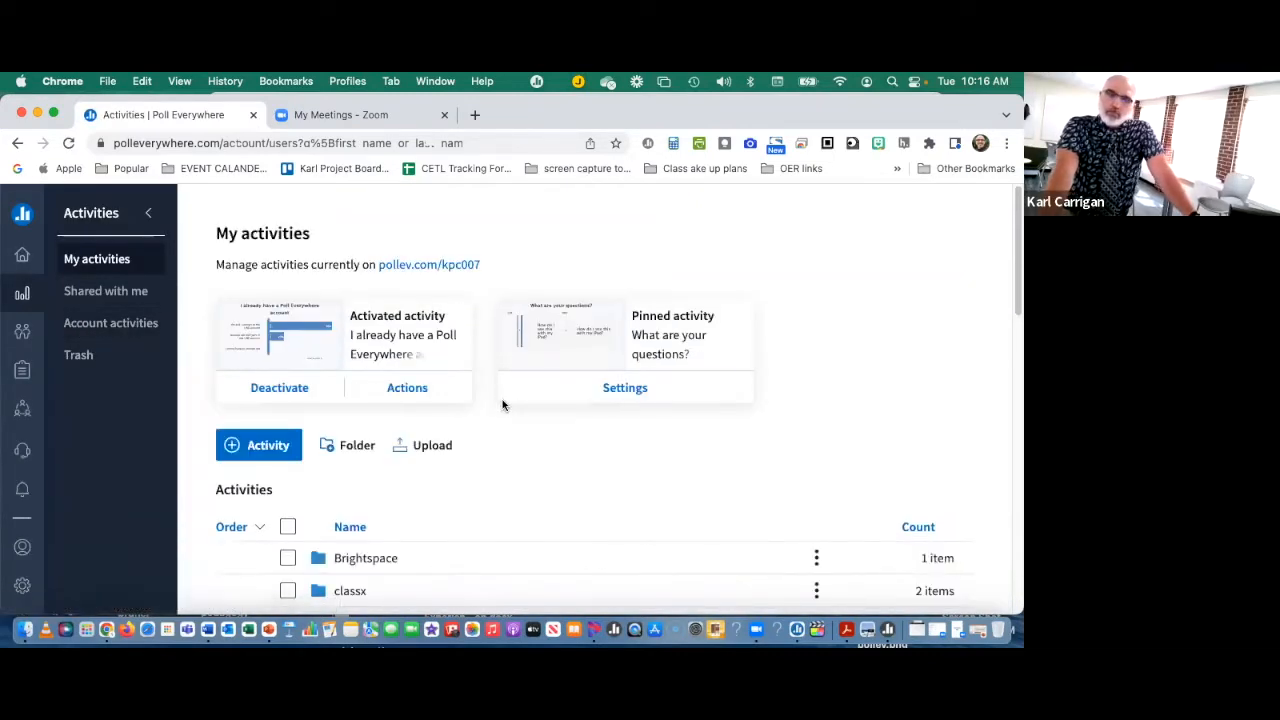
scroll(507, 424, "down", 2)
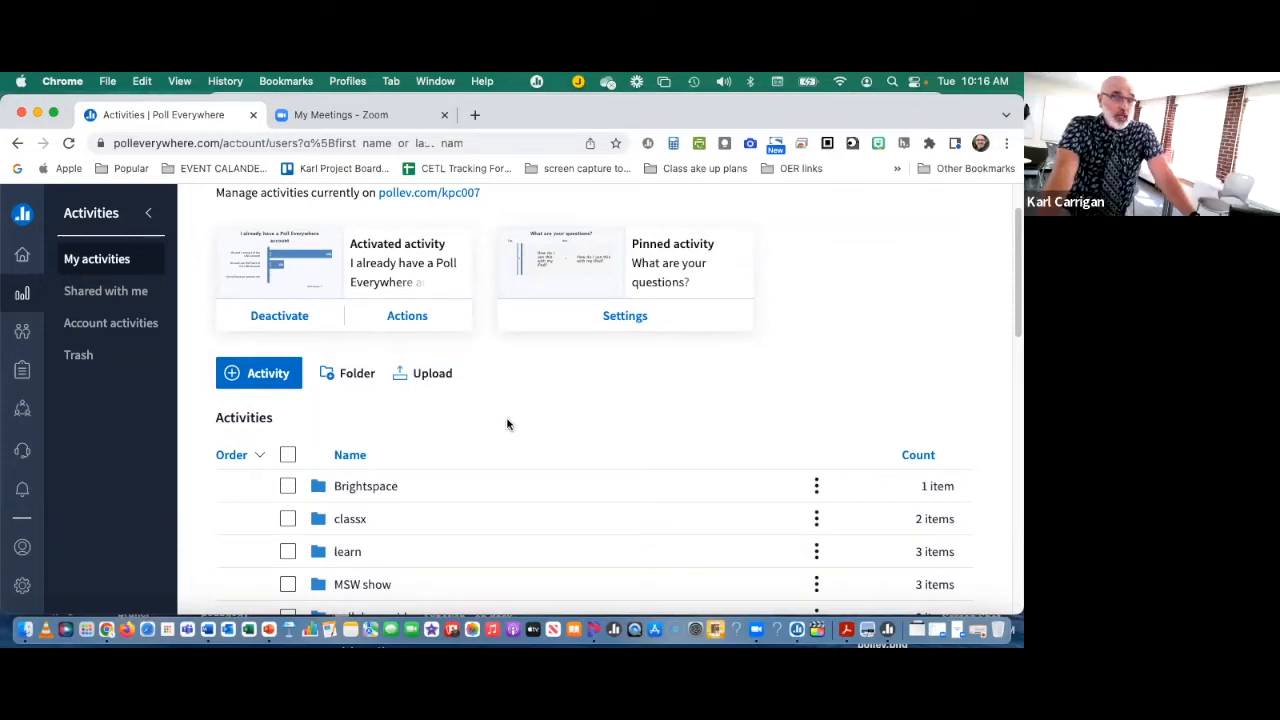
scroll(508, 420, "up", 1)
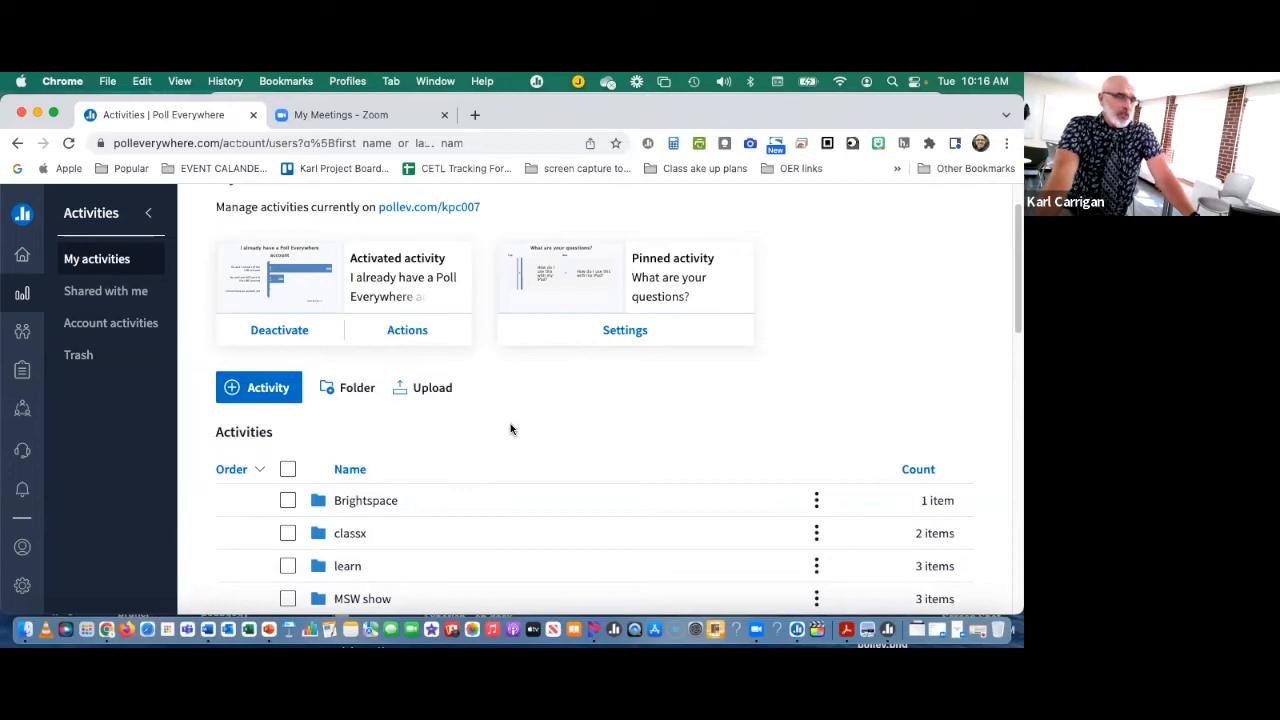
scroll(511, 424, "down", 1)
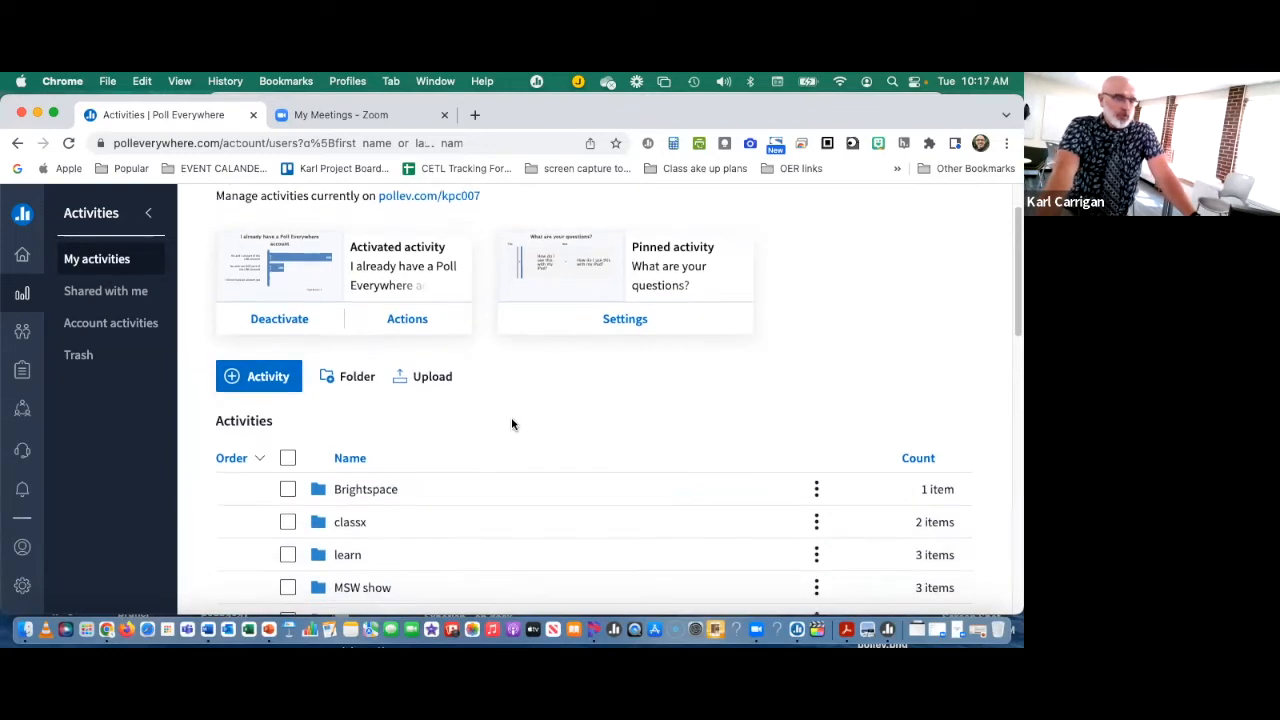
scroll(511, 424, "down", 2)
scroll(511, 424, "up", 1)
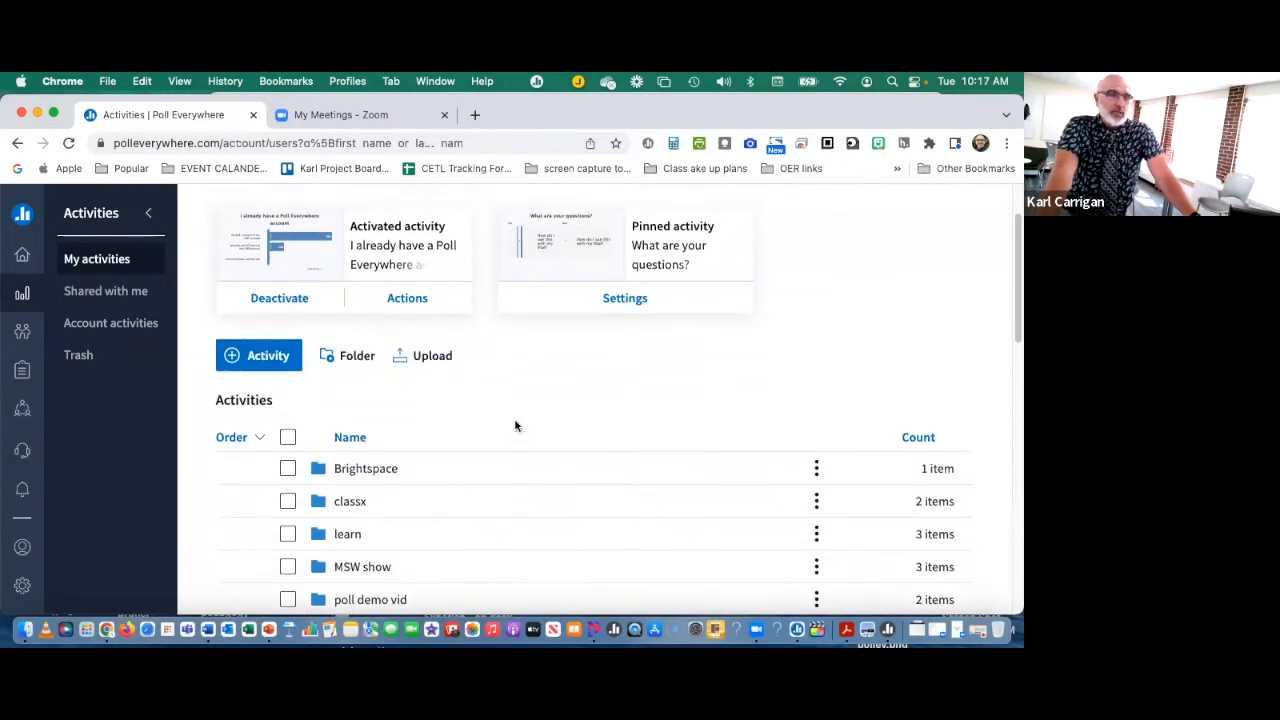
scroll(519, 419, "up", 1)
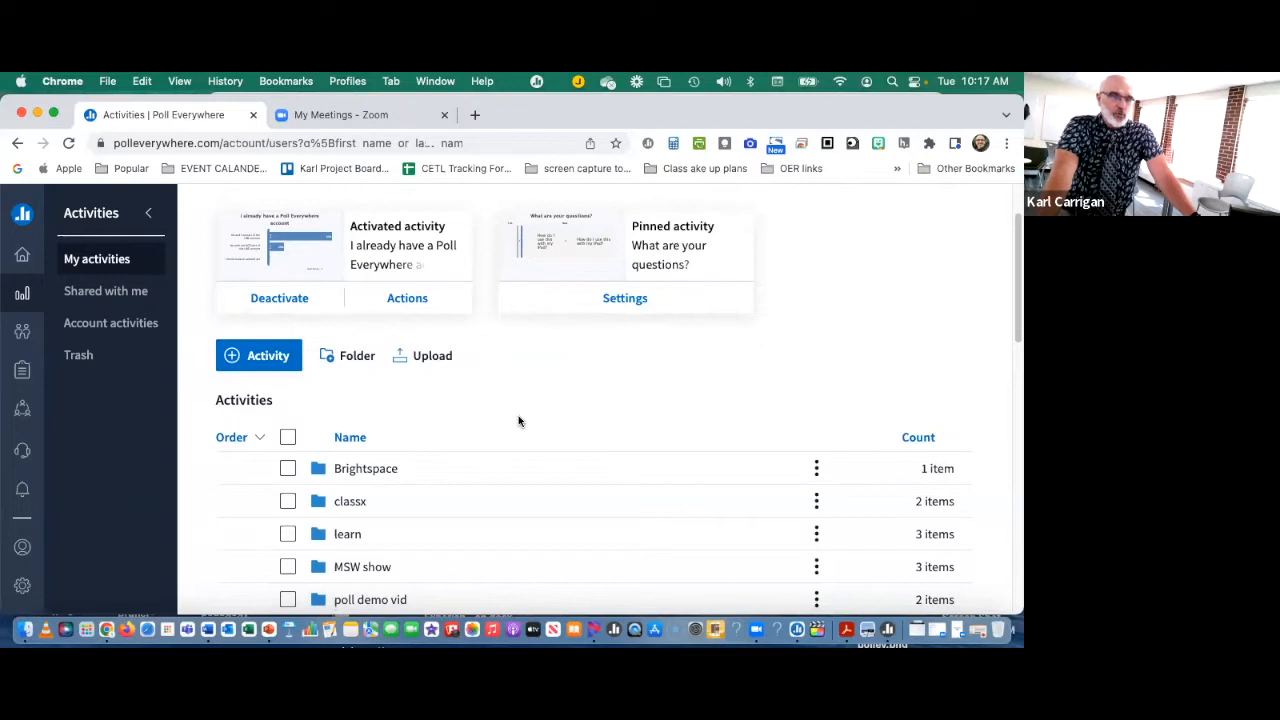
scroll(518, 421, "down", 1)
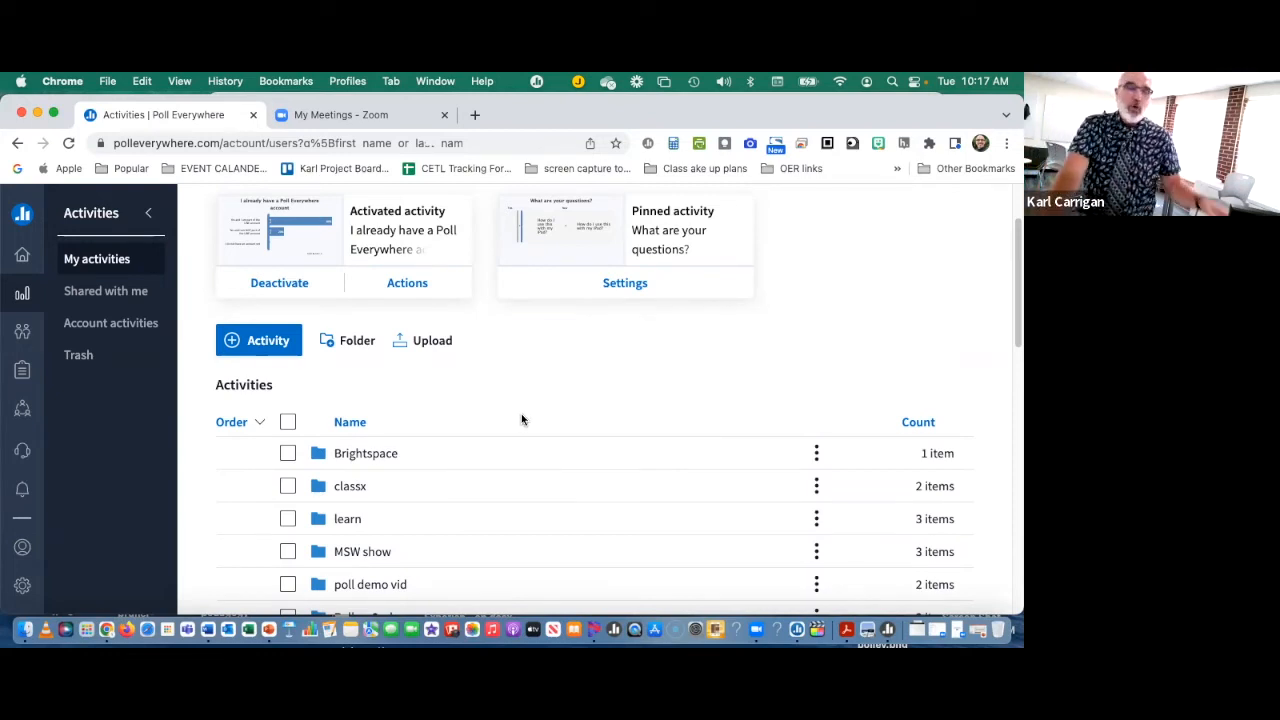
scroll(523, 418, "down", 2)
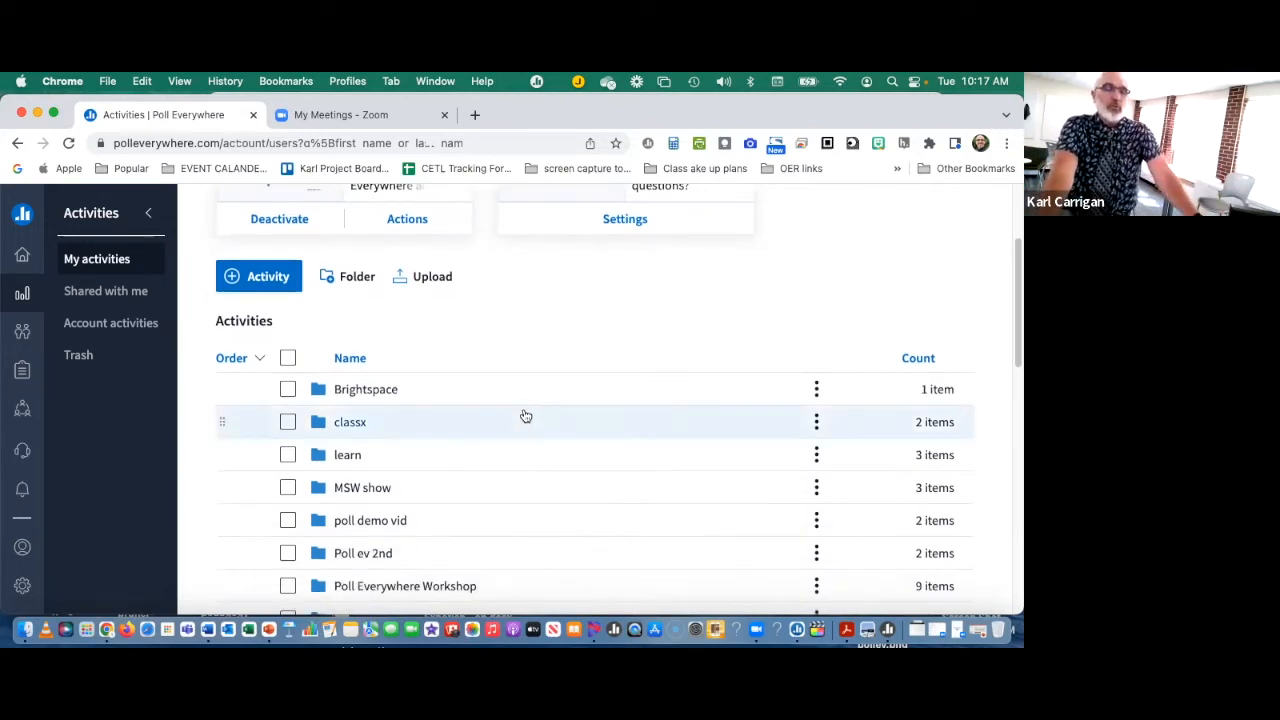
scroll(523, 418, "up", 1)
scroll(523, 418, "up", 2)
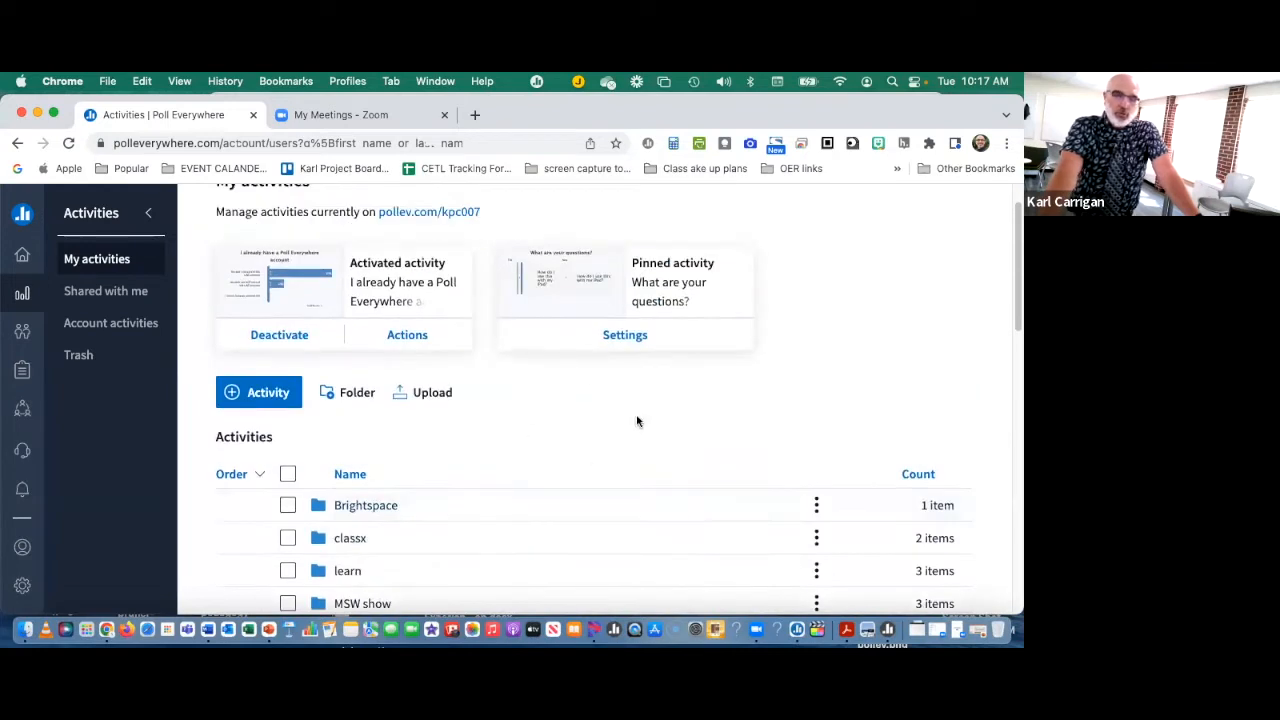
scroll(554, 491, "down", 1)
scroll(556, 494, "down", 2)
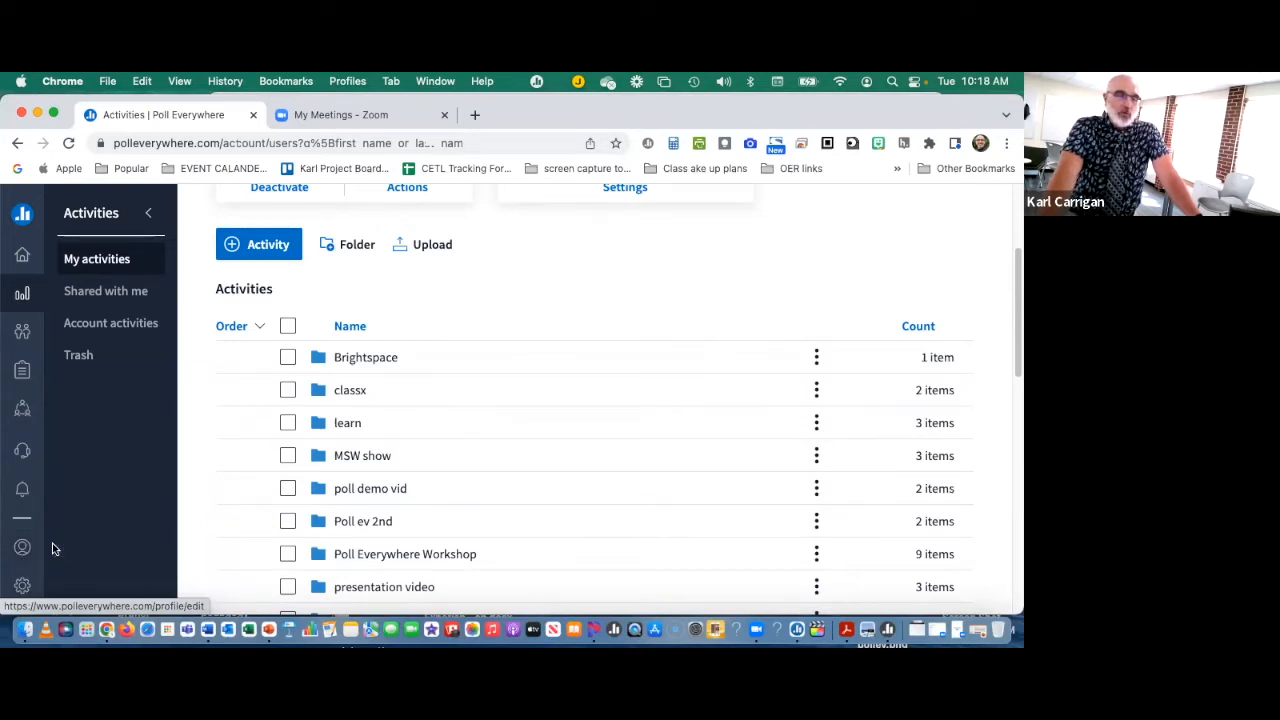
Step: Examine the folders in the activity list, from Brightspace through stuff from deb
scroll(317, 322, "down", 1)
scroll(350, 300, "down", 2)
scroll(349, 362, "up", 1)
scroll(352, 358, "down", 5)
scroll(353, 358, "down", 2)
scroll(352, 360, "up", 6)
scroll(352, 360, "up", 1)
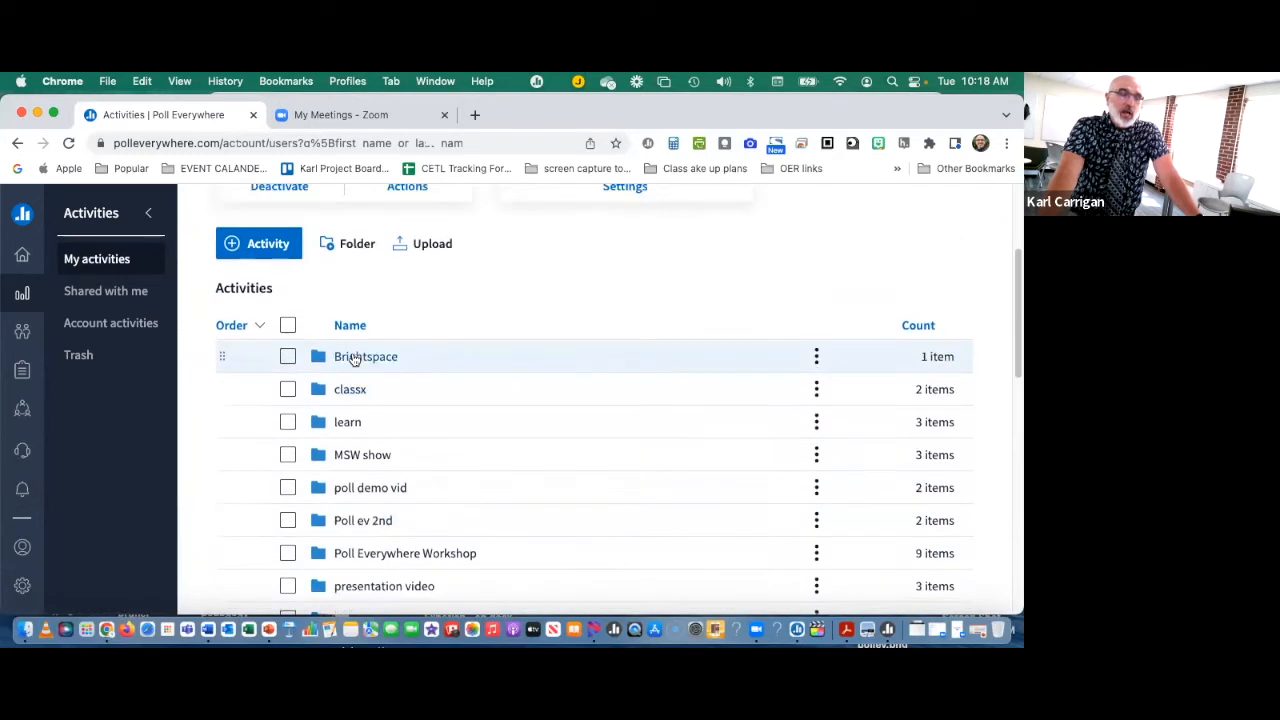
scroll(352, 356, "down", 2)
scroll(362, 345, "down", 1)
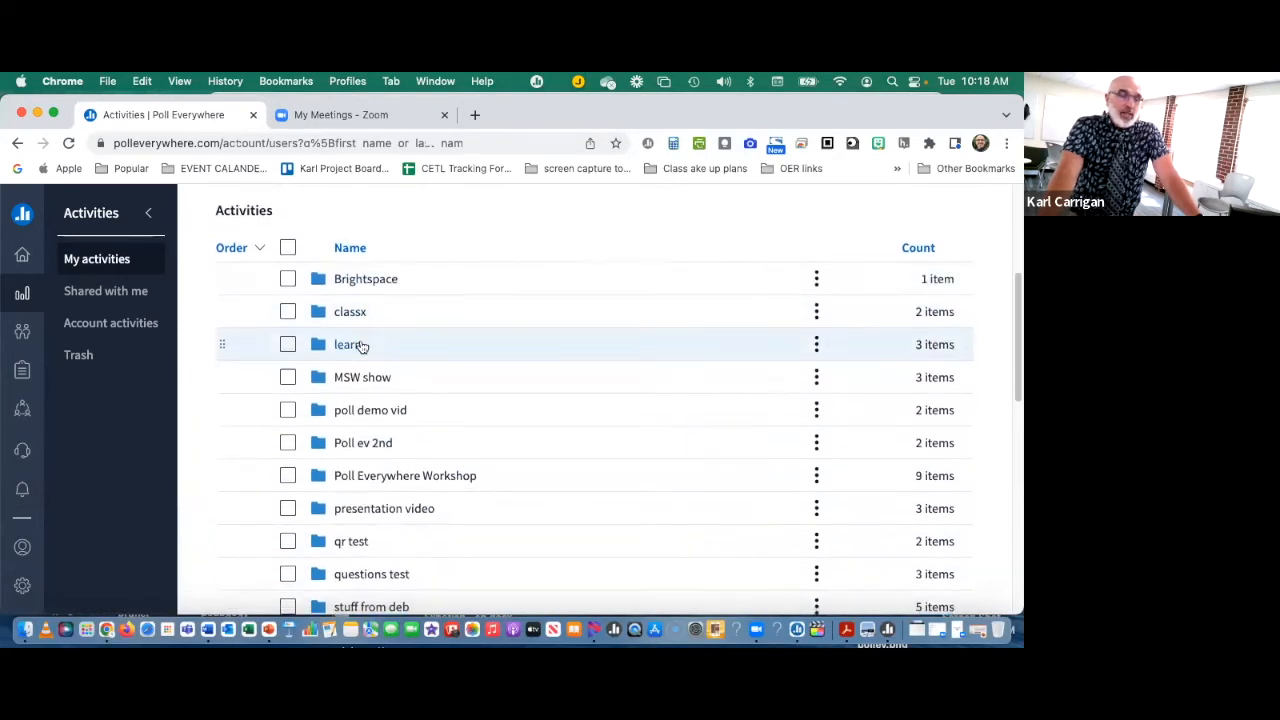
scroll(361, 340, "down", 1)
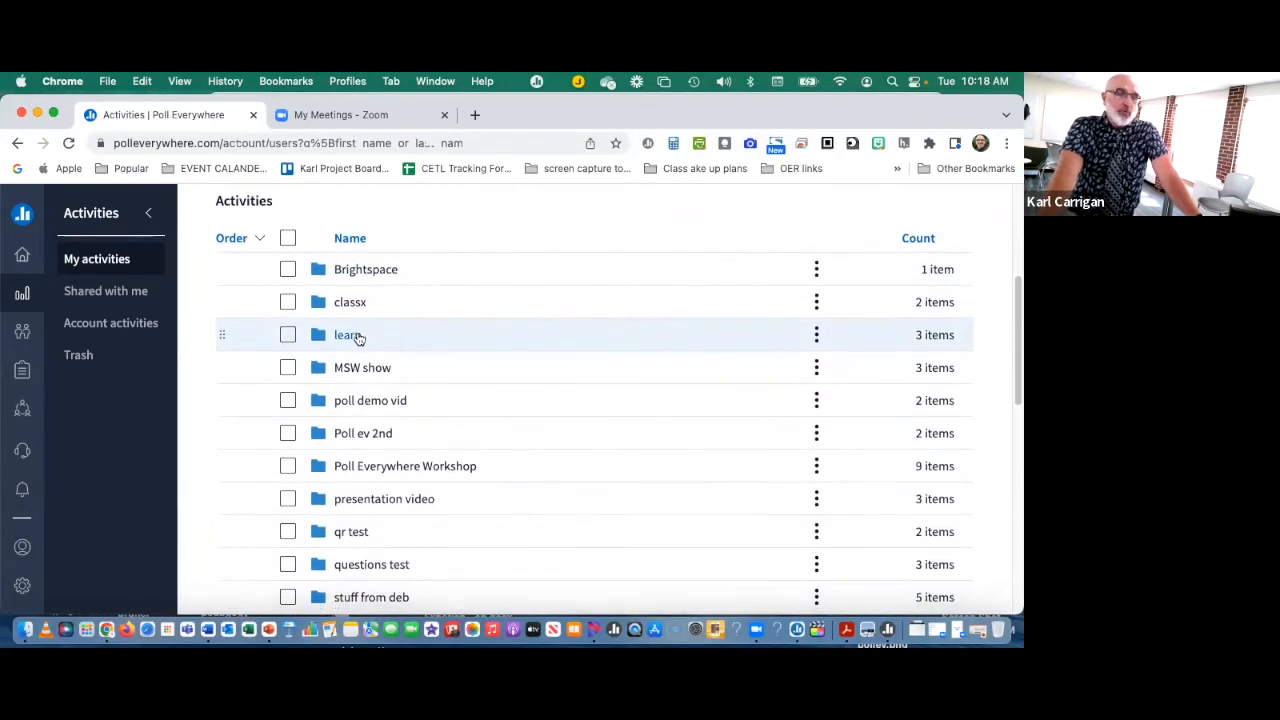
scroll(358, 336, "up", 3)
scroll(357, 334, "down", 3)
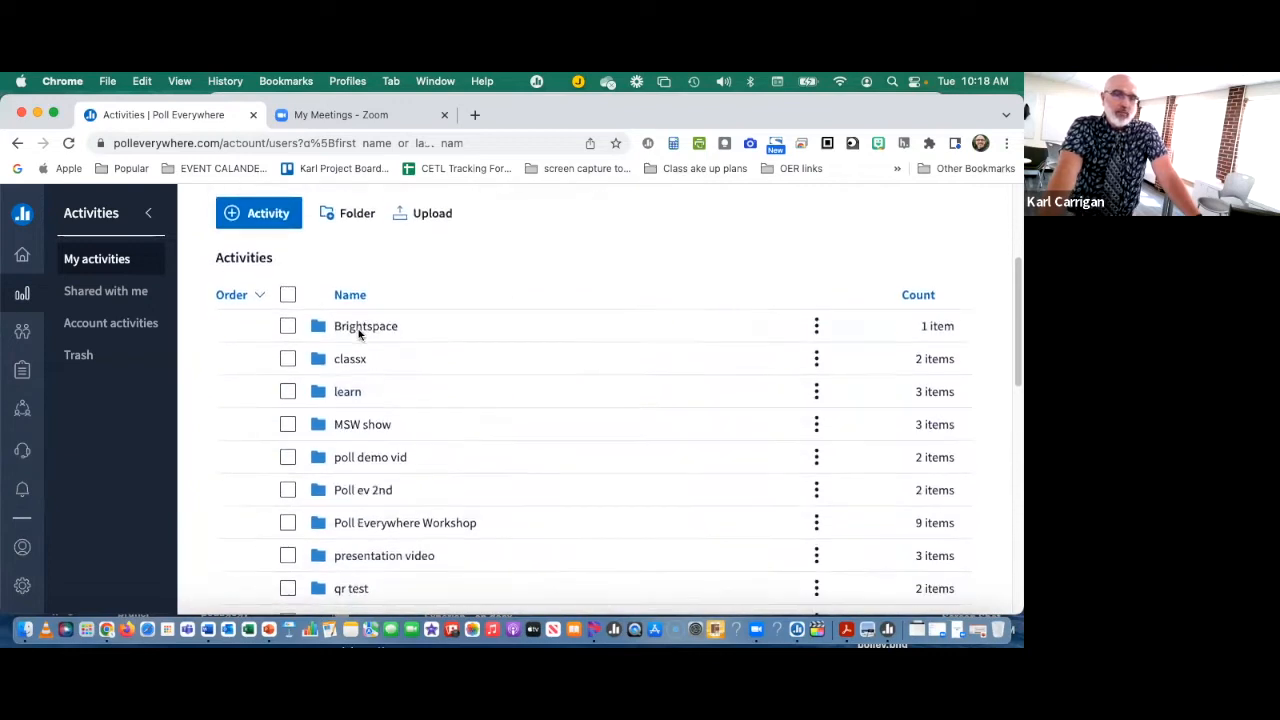
Step: Reorder the loose activities so that "test question" comes directly before "type one word that expresses your feelings right now"
scroll(352, 406, "down", 5)
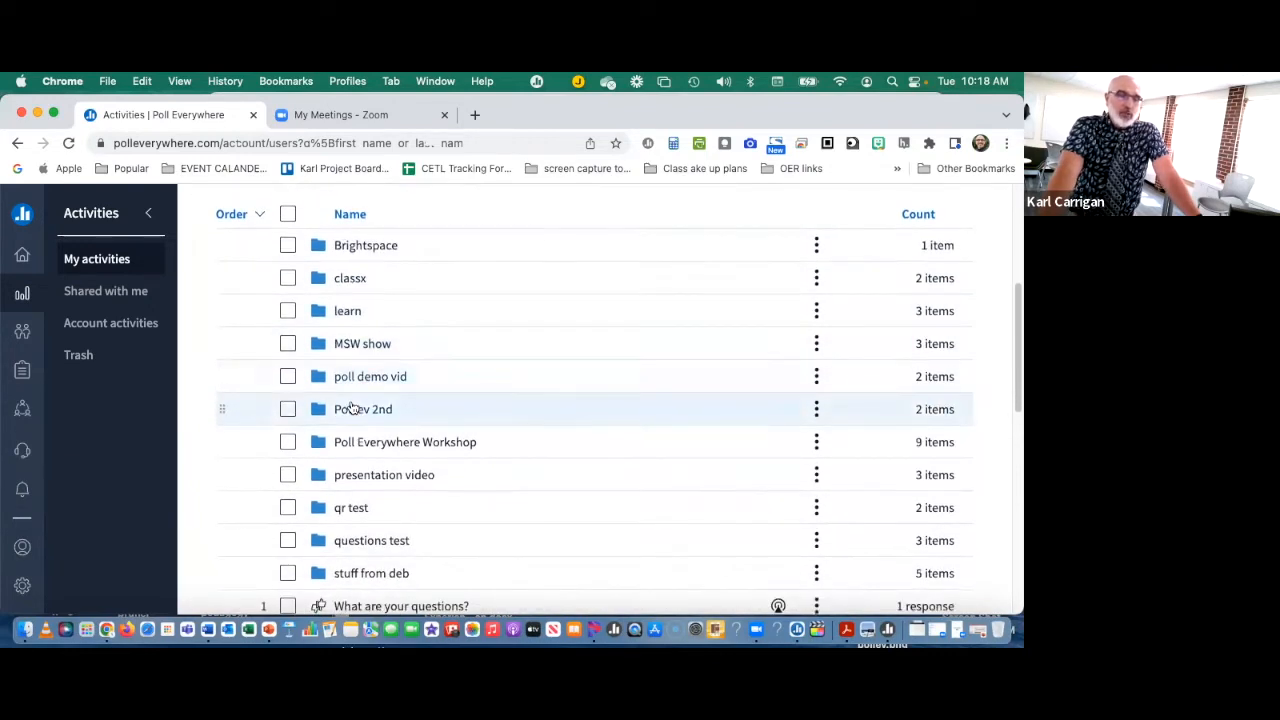
scroll(355, 406, "down", 1)
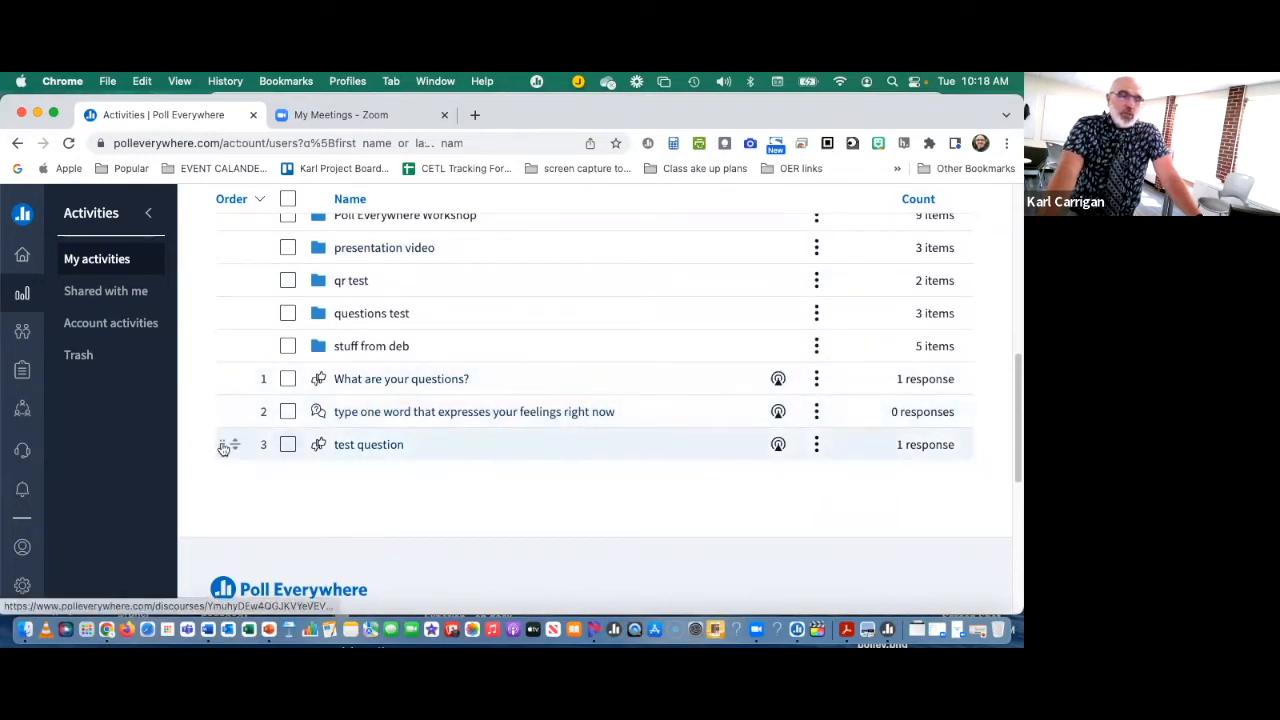
left_click_drag(224, 450, 224, 402)
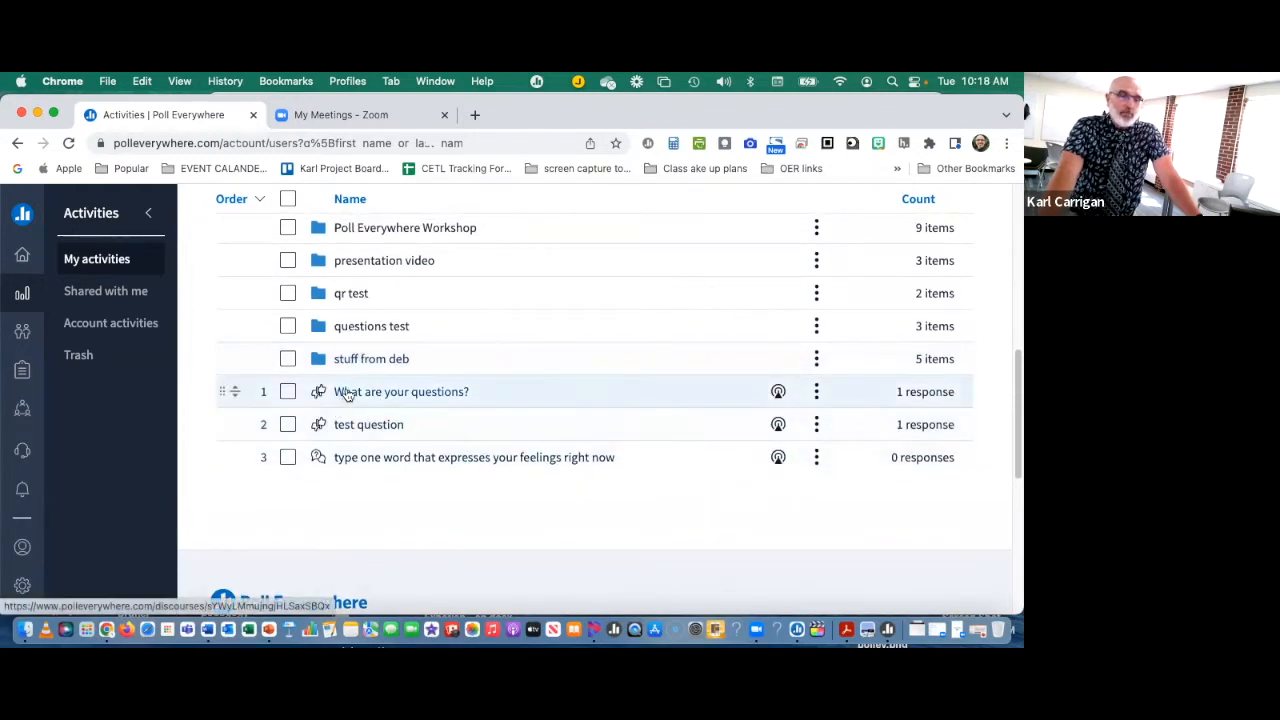
Step: Review the item and response counts in the activity list and the activation option of "What are your questions?"
scroll(348, 396, "up", 1)
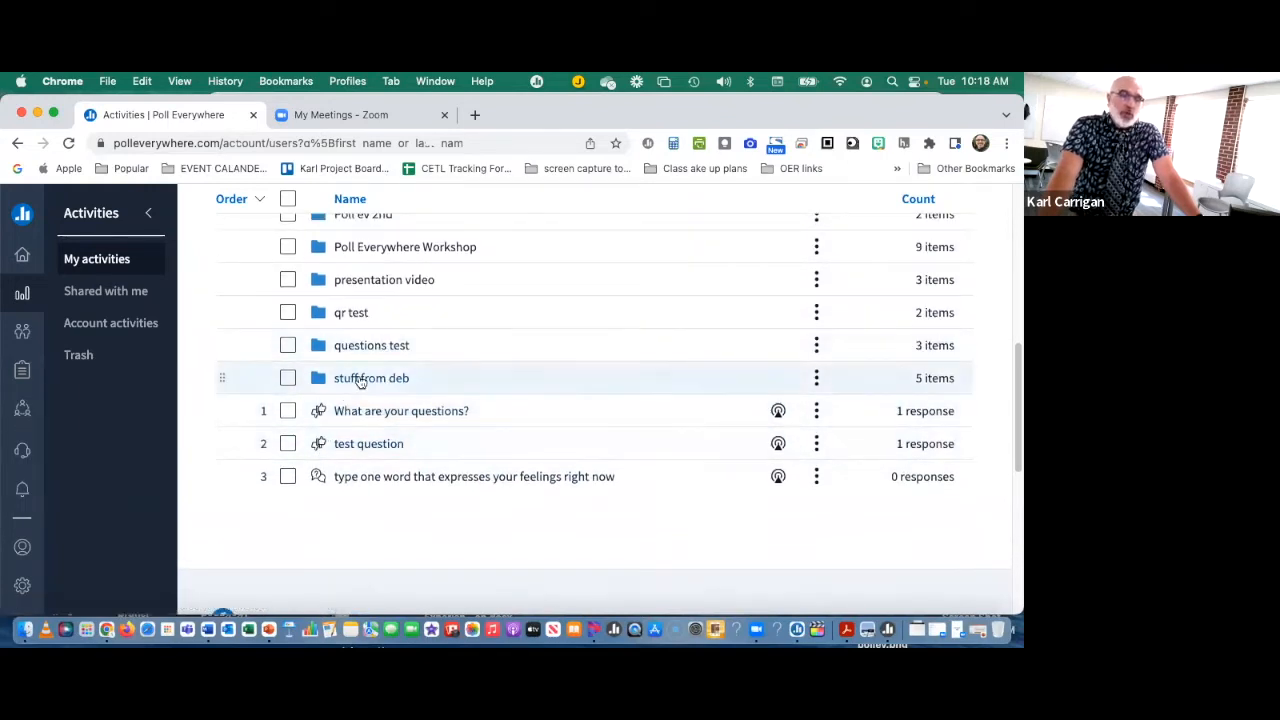
scroll(360, 390, "up", 1)
scroll(358, 395, "up", 1)
scroll(437, 334, "up", 1)
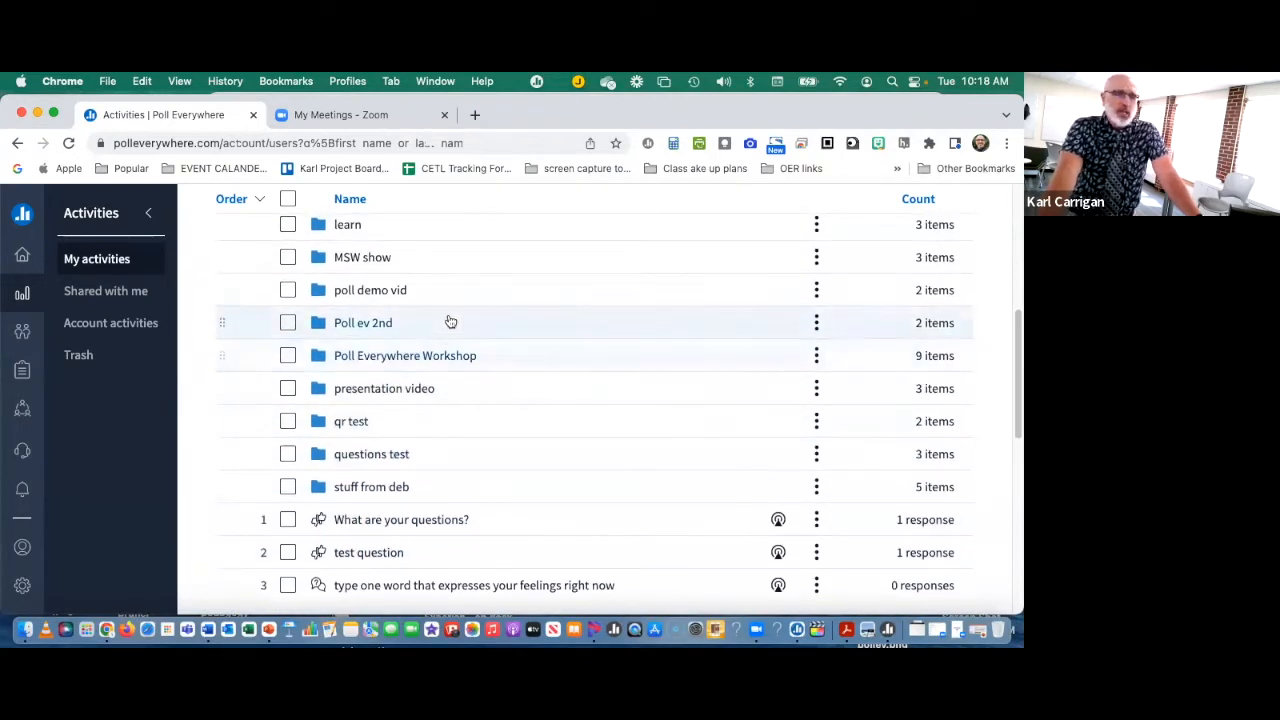
scroll(412, 503, "up", 3)
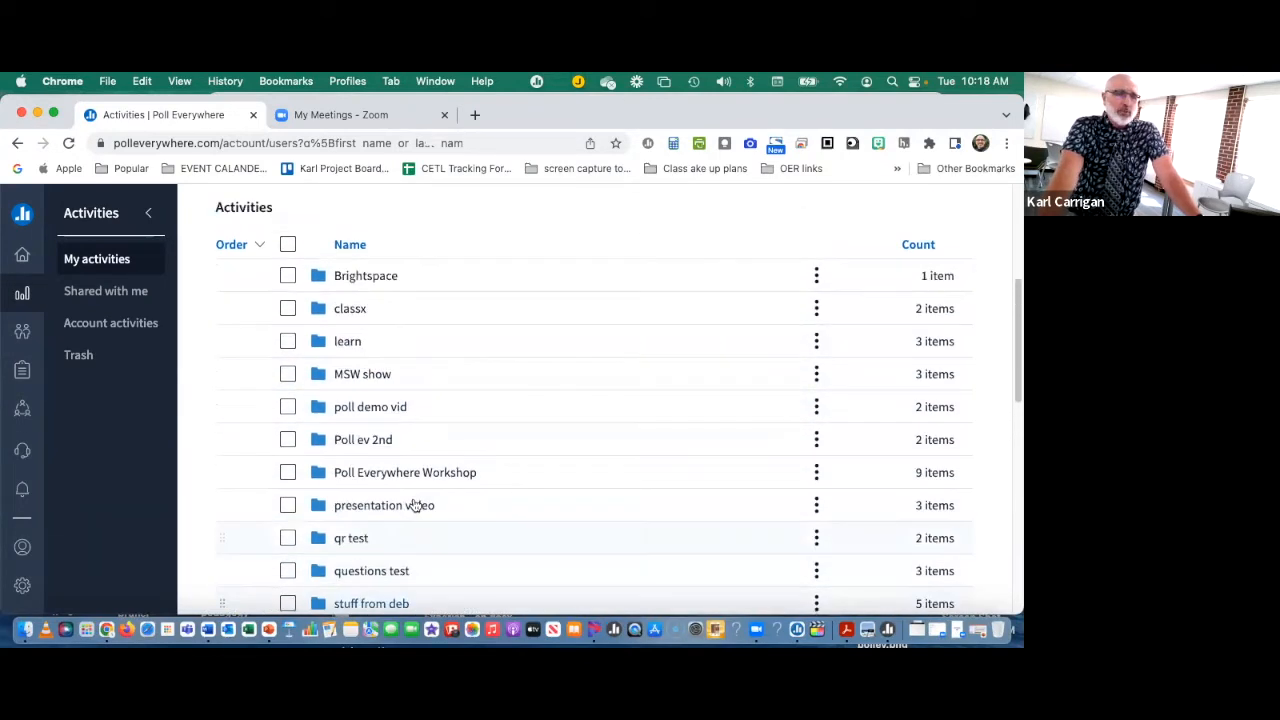
scroll(414, 503, "down", 1)
scroll(415, 503, "down", 1)
scroll(414, 502, "up", 3)
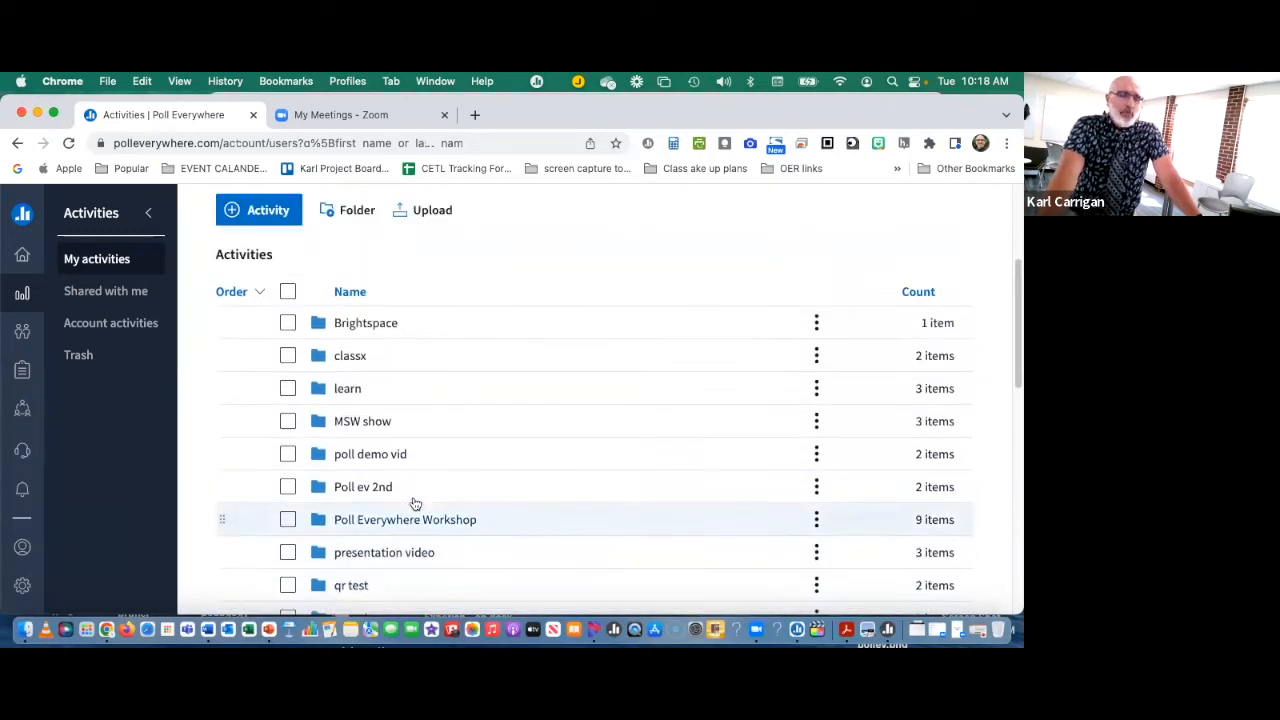
scroll(397, 469, "down", 3)
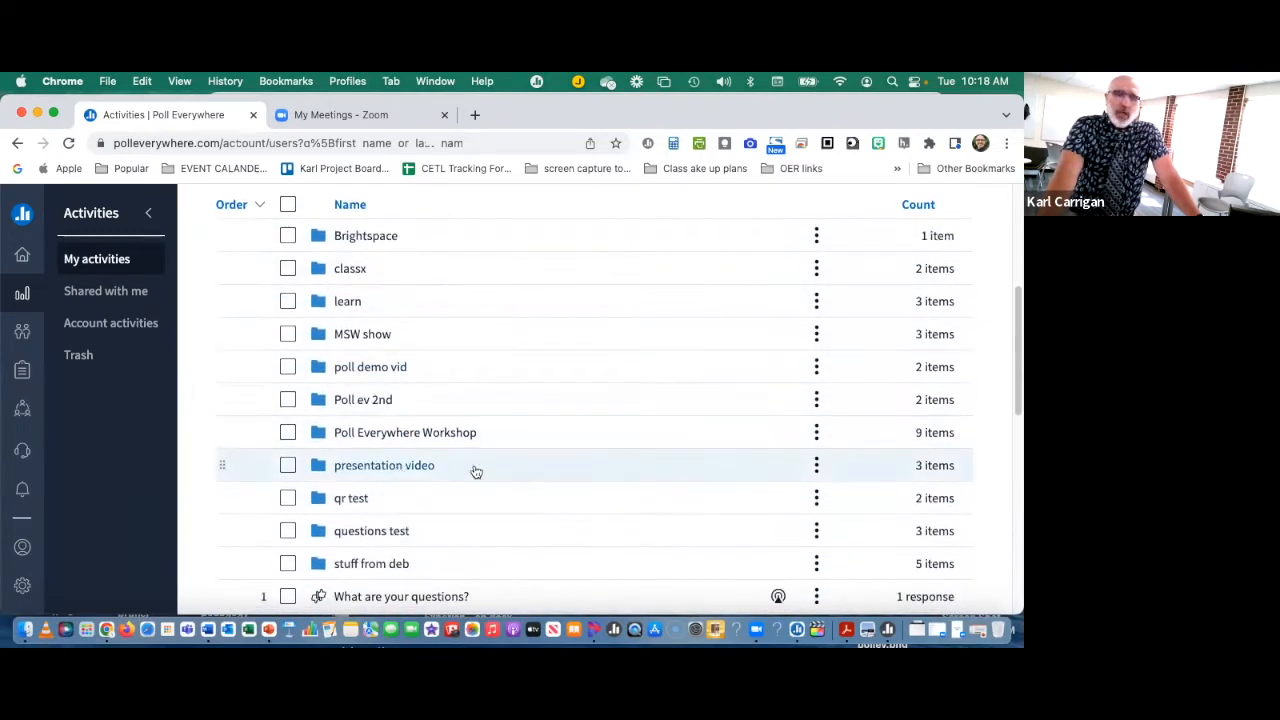
scroll(475, 470, "up", 3)
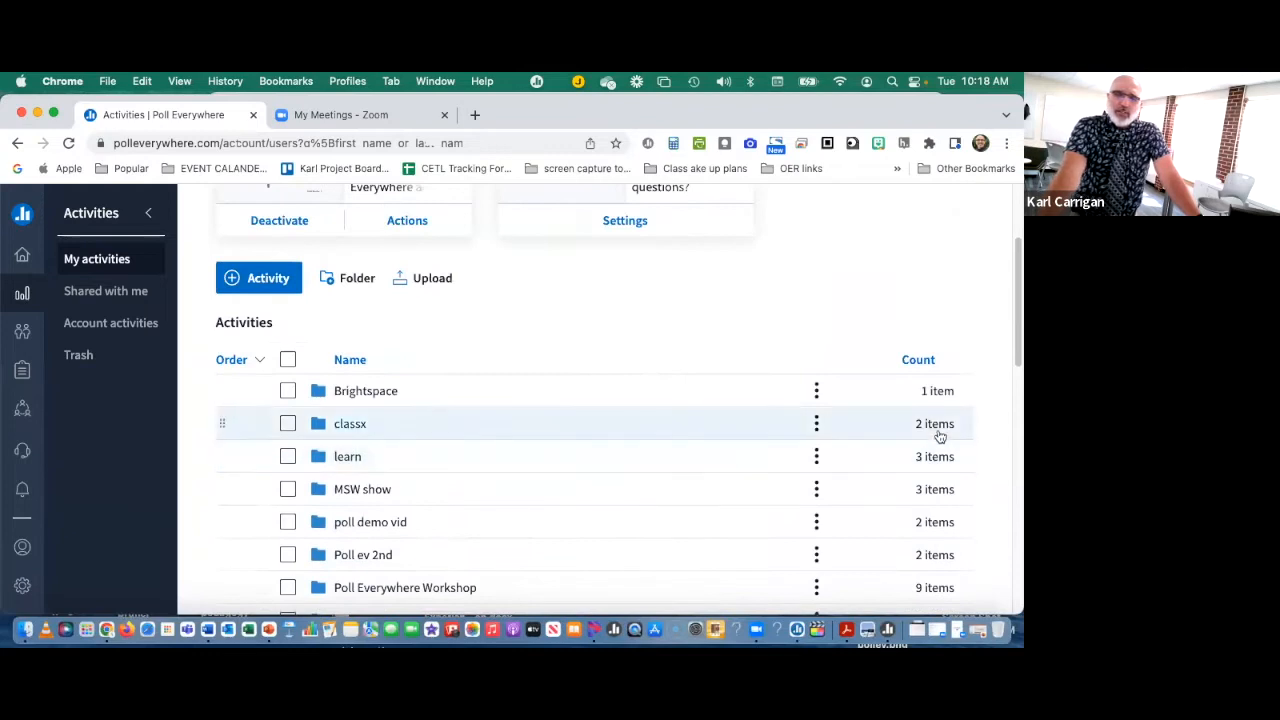
scroll(609, 449, "down", 1)
scroll(875, 395, "down", 1)
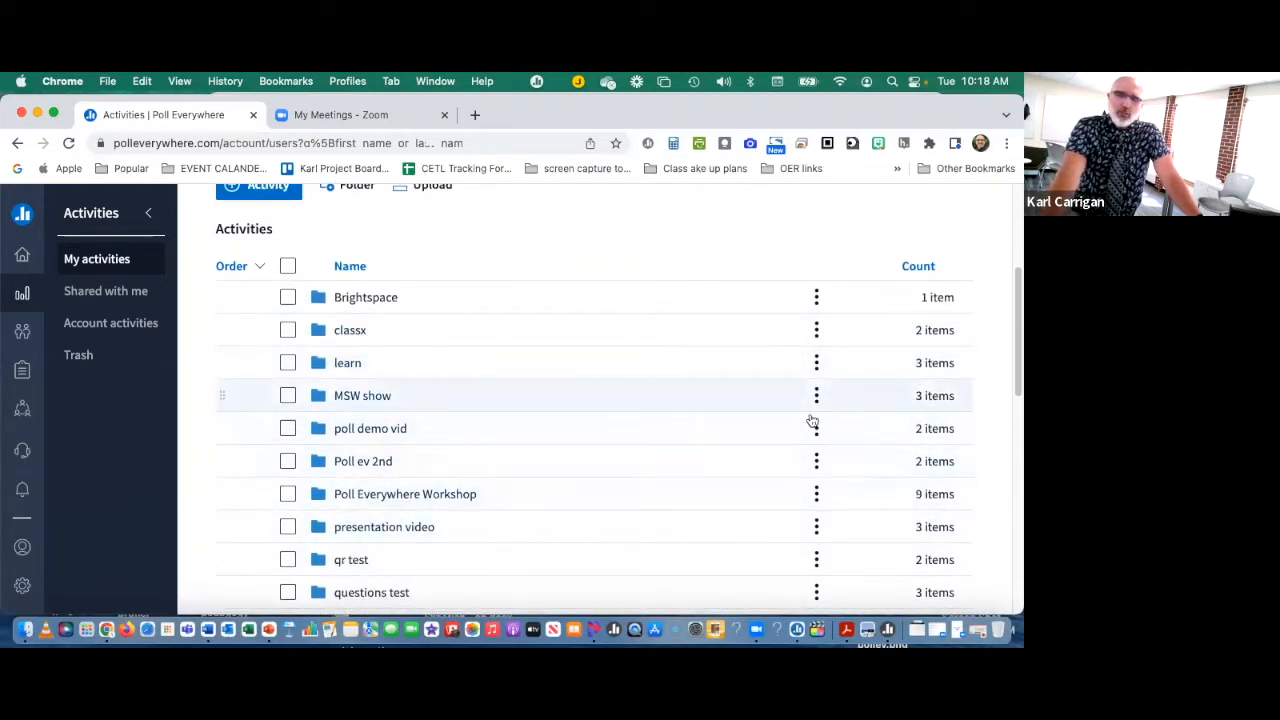
scroll(685, 421, "down", 2)
scroll(692, 421, "down", 1)
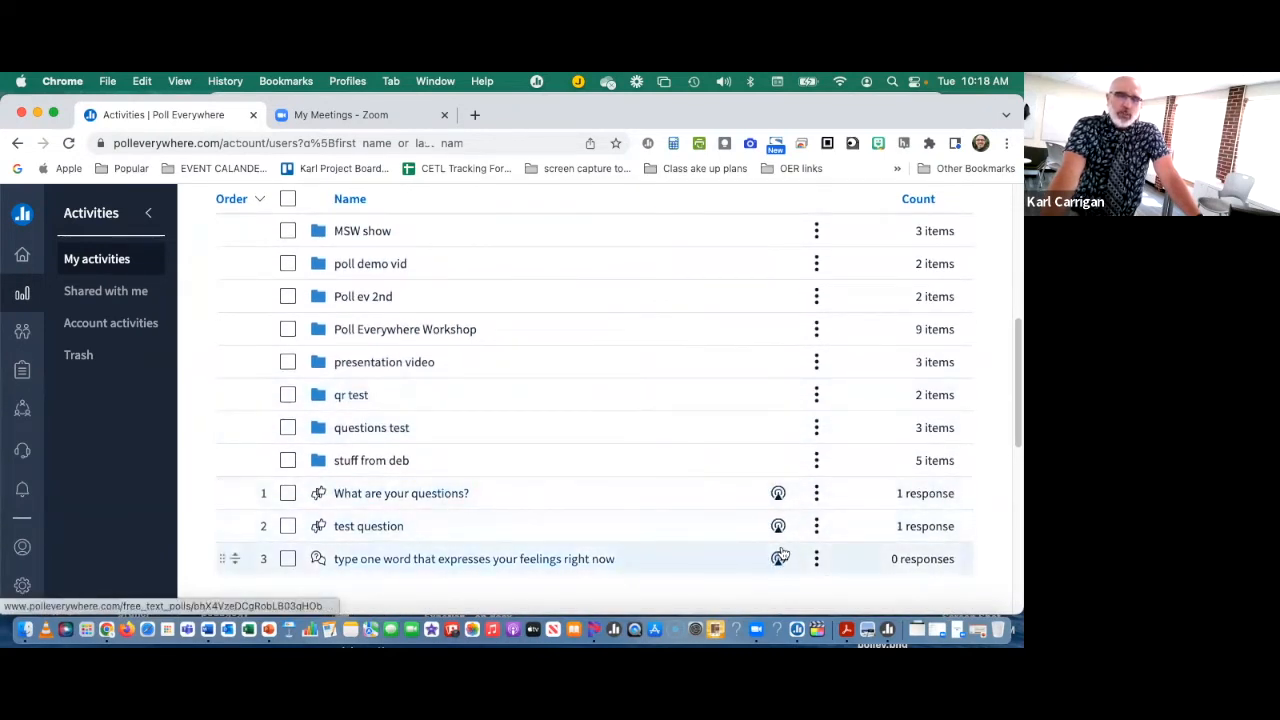
scroll(779, 550, "up", 1)
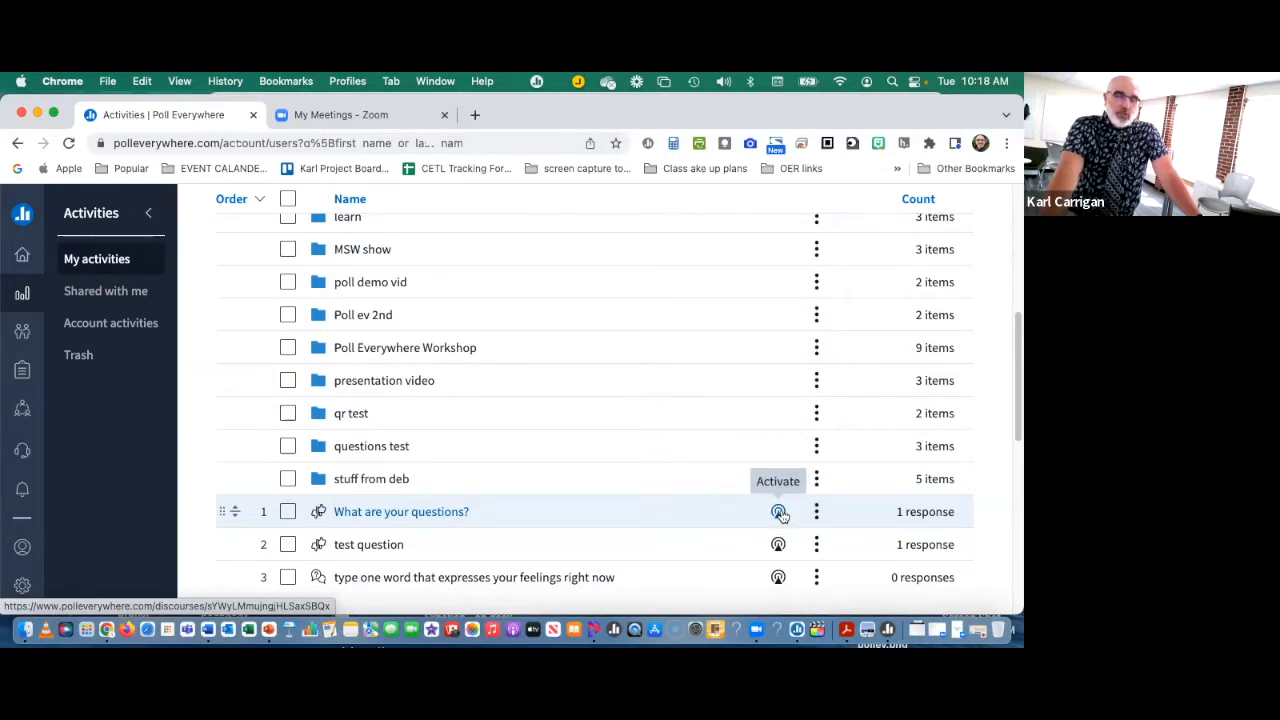
Step: Show the available actions for the Poll Everywhere Workshop folder, and open that folder
scroll(774, 512, "up", 1)
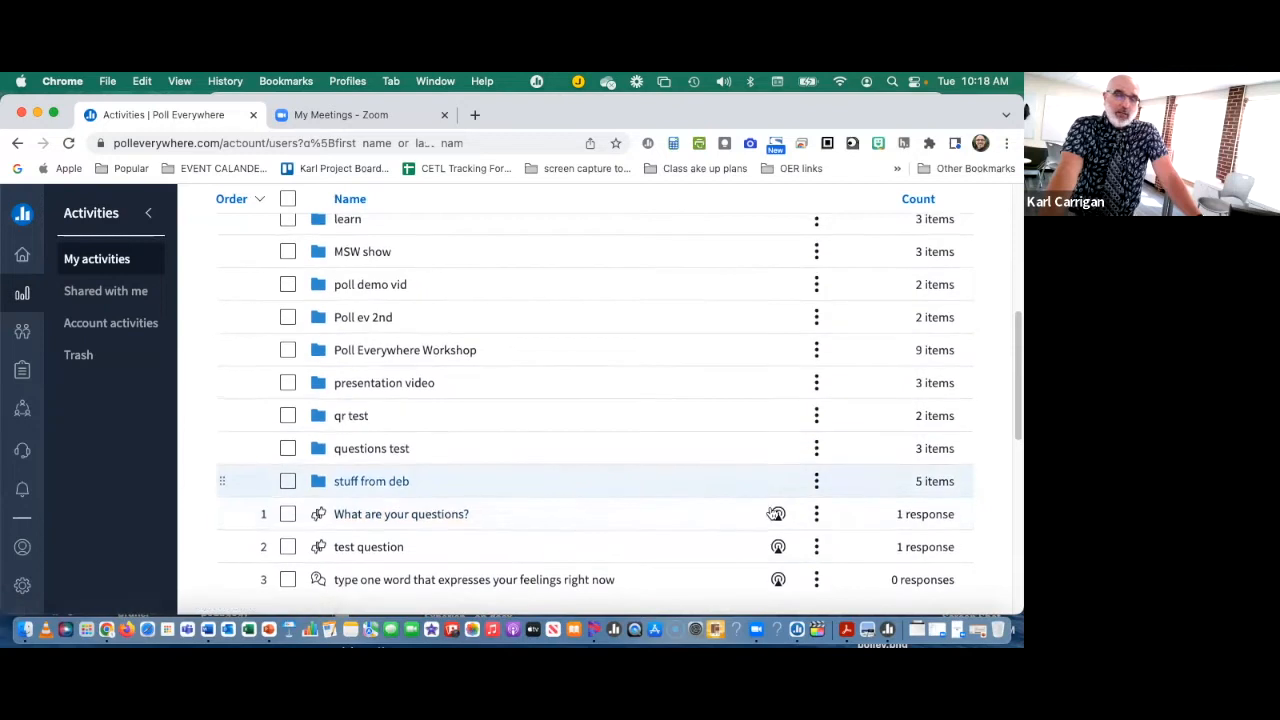
scroll(770, 510, "up", 2)
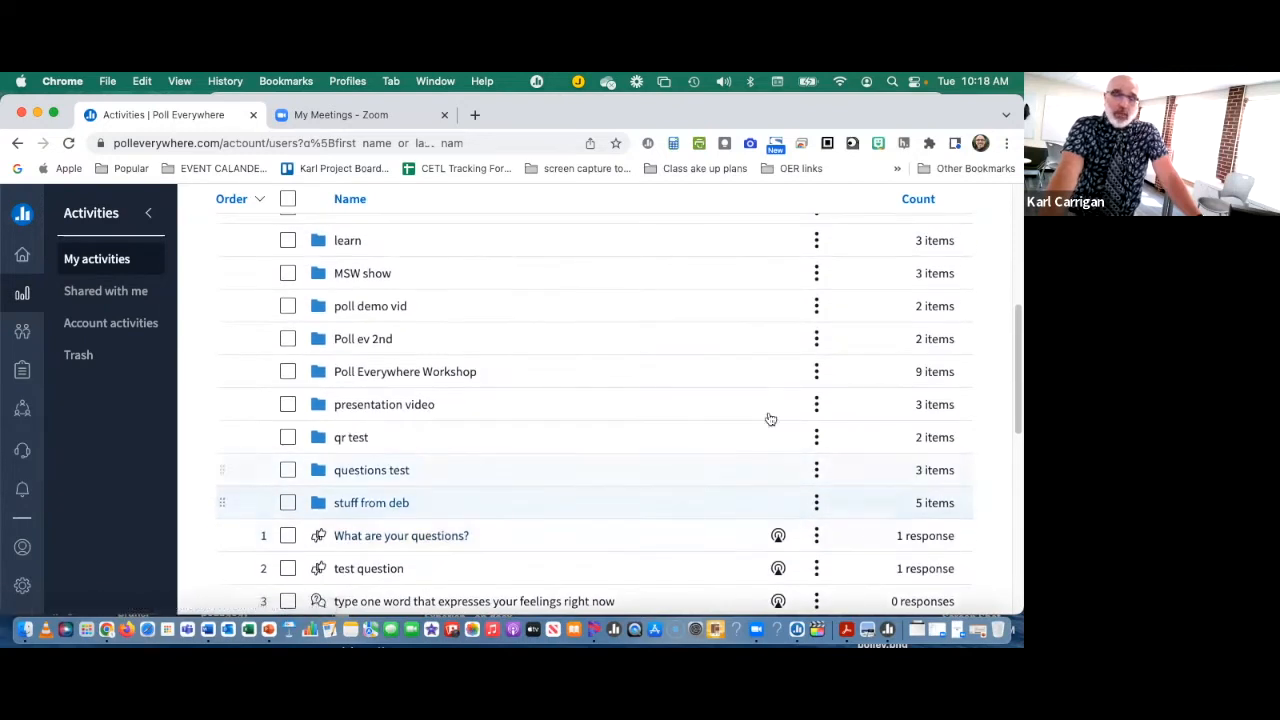
left_click(816, 372)
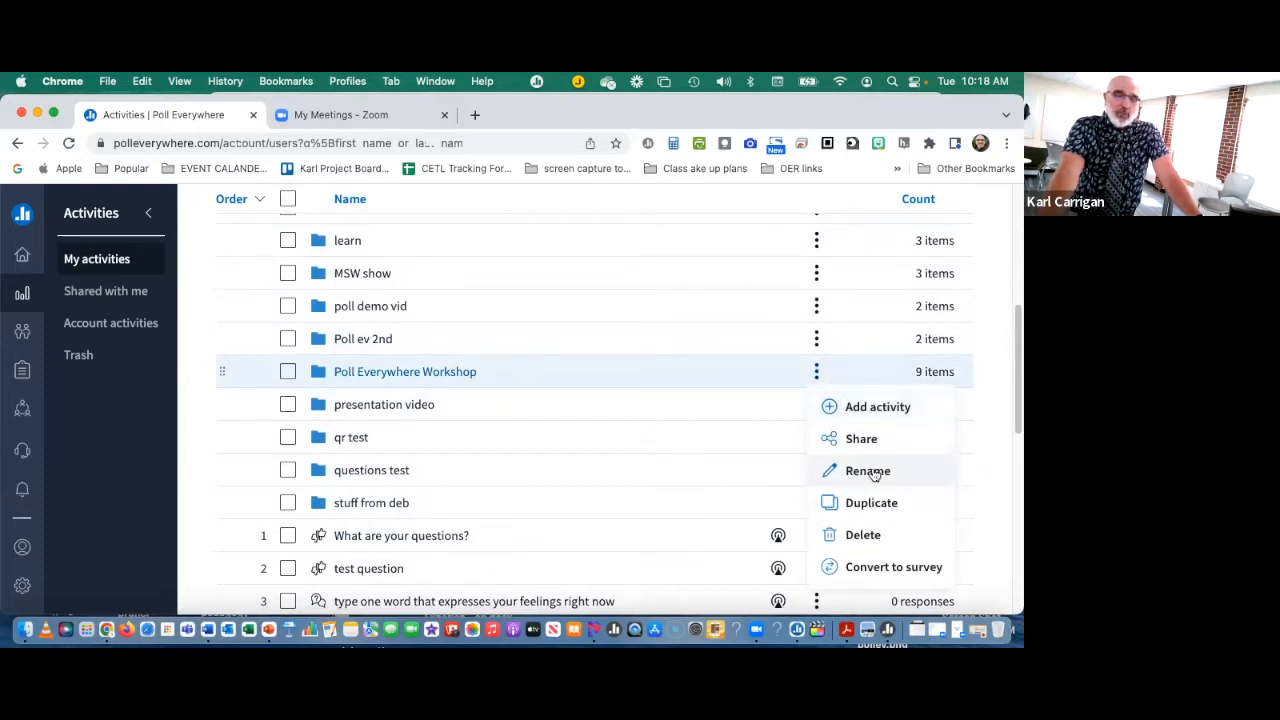
left_click(457, 371)
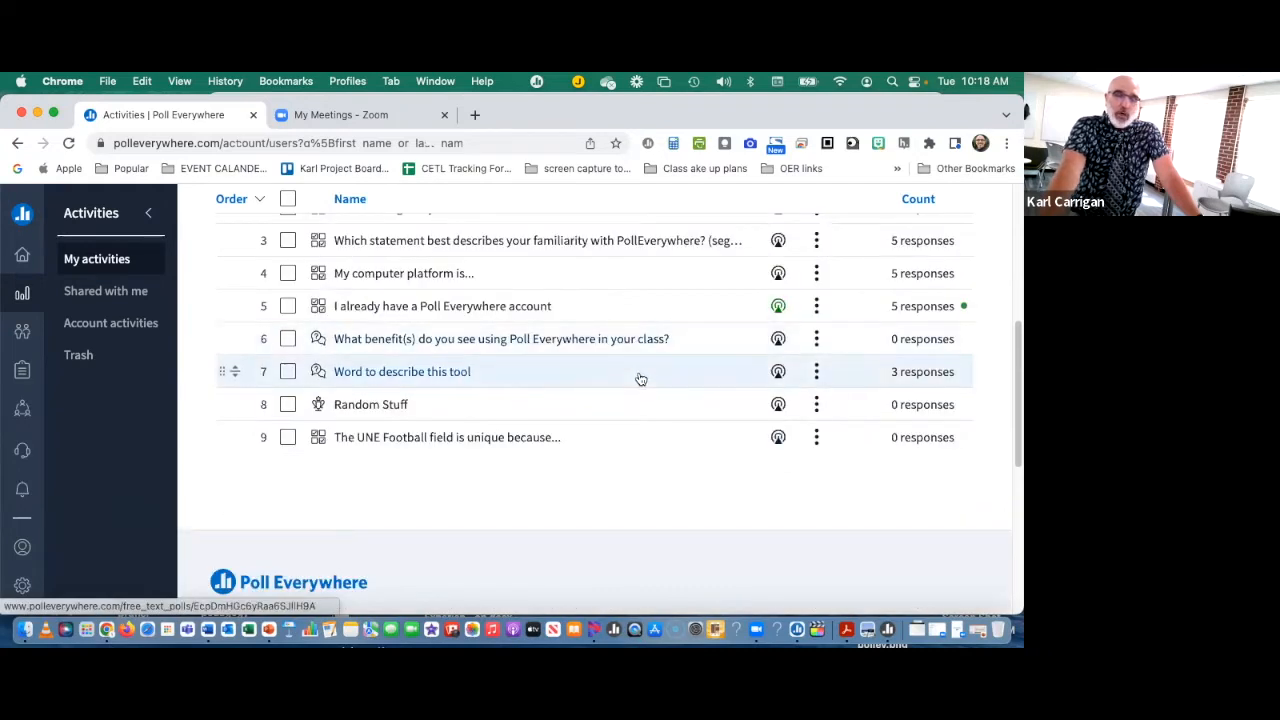
Step: Show the actions for "I already have a Poll Everywhere account" and review the activities in the workshop folder
scroll(640, 378, "up", 3)
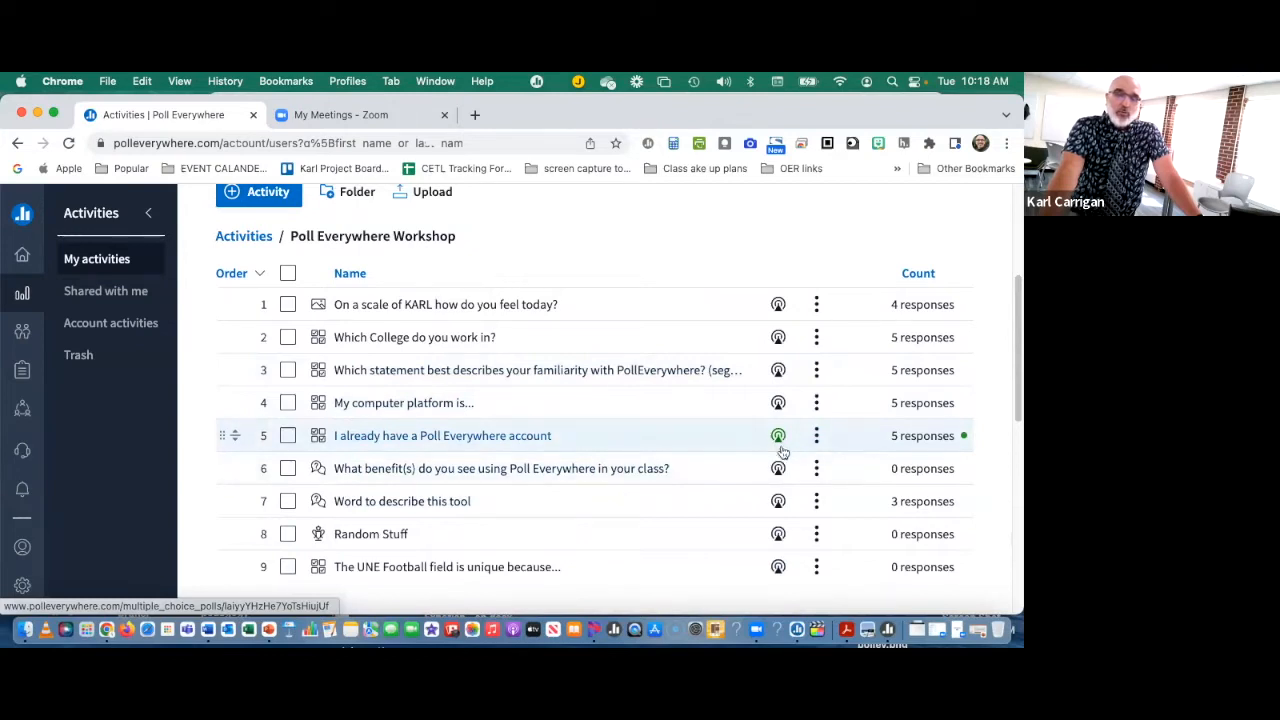
left_click(816, 435)
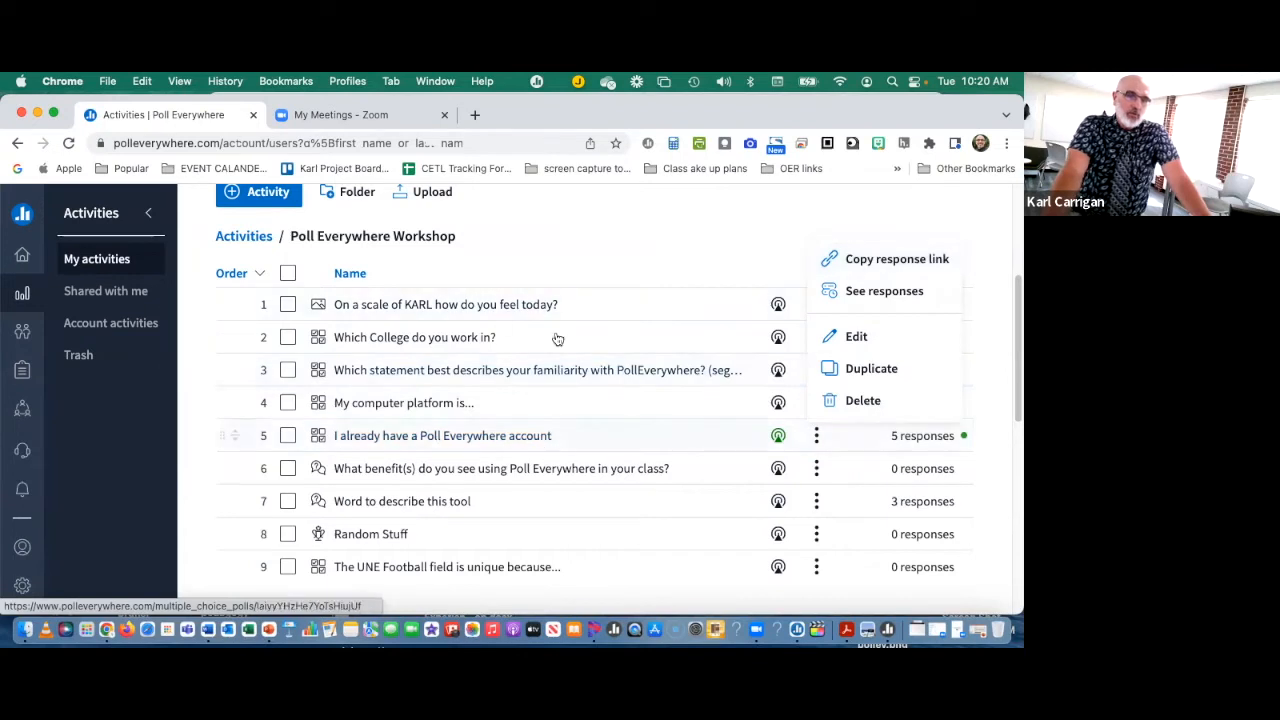
scroll(501, 460, "up", 2)
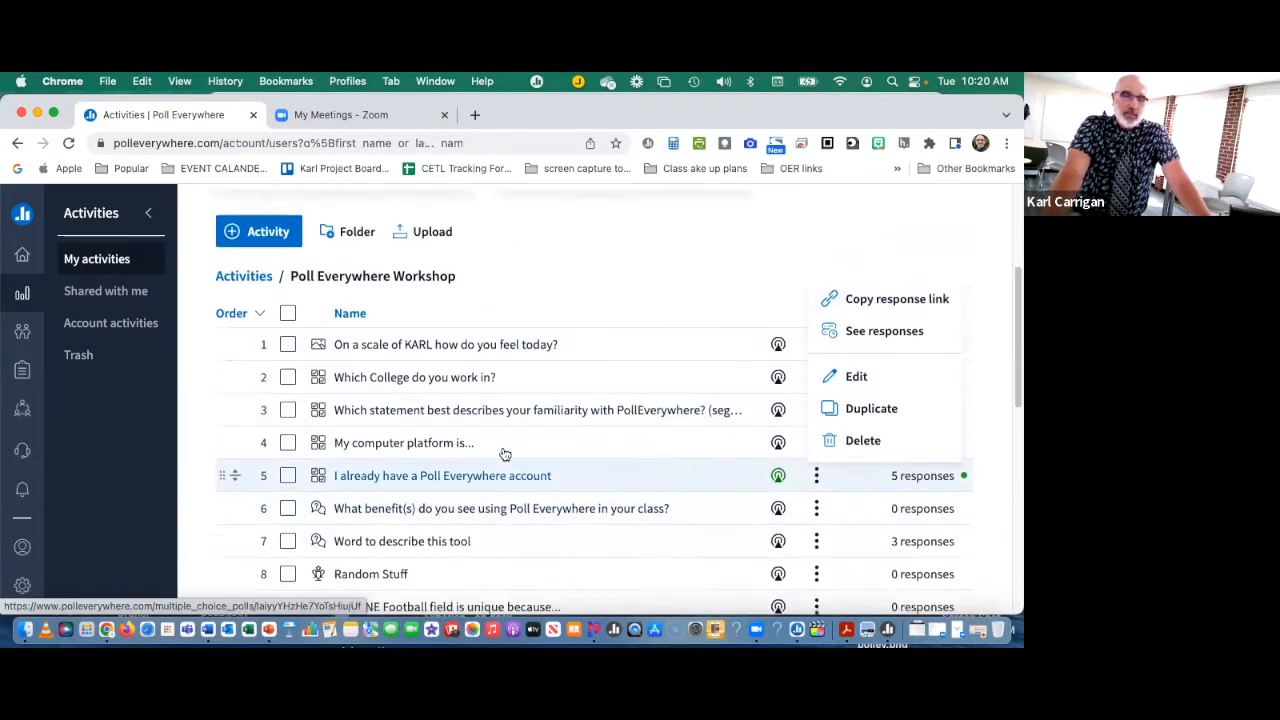
scroll(503, 455, "down", 1)
scroll(507, 451, "down", 2)
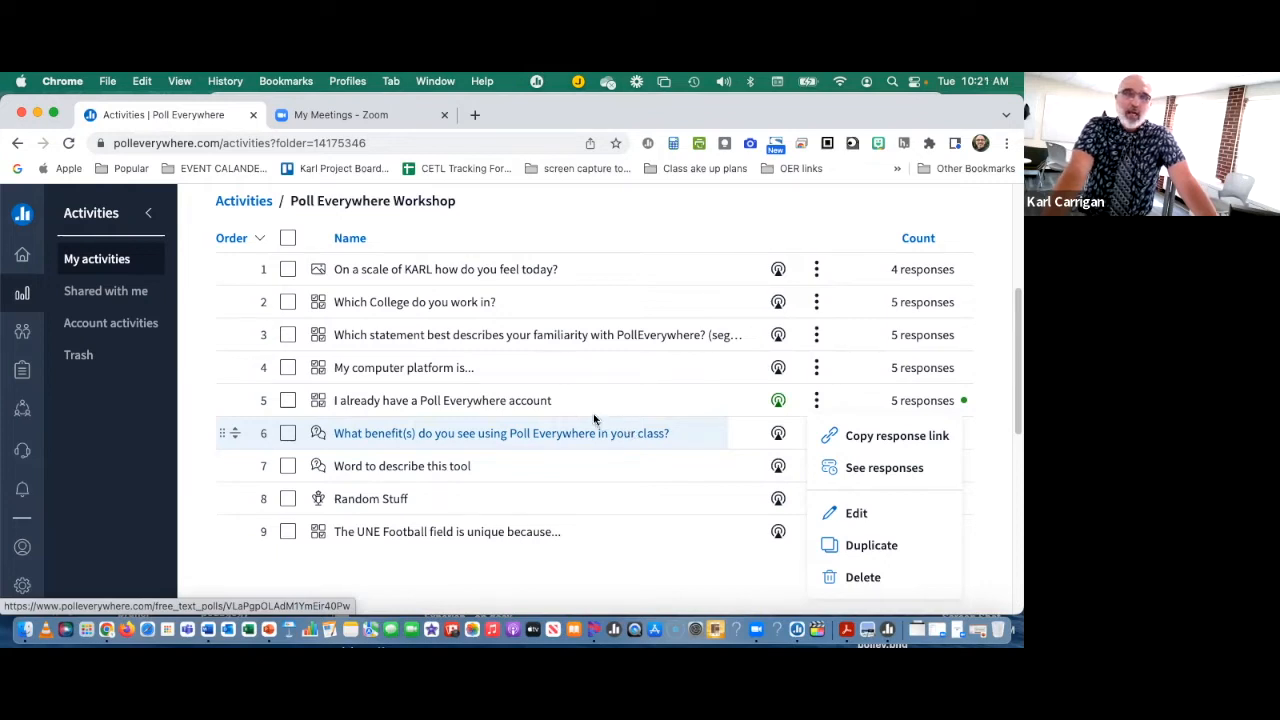
scroll(600, 426, "up", 1)
scroll(598, 426, "up", 3)
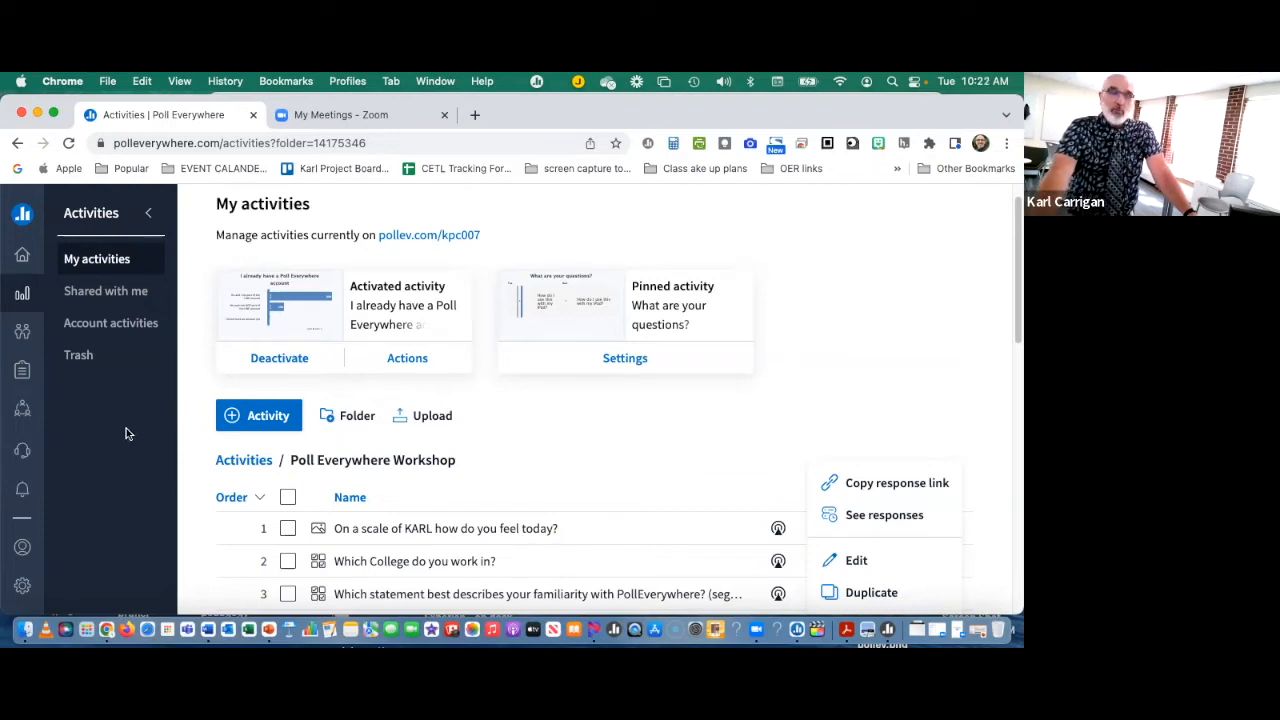
Step: Examine the order, activity types and response counts of the activities listed in the Poll Everywhere Workshop folder
scroll(448, 375, "down", 1)
scroll(450, 378, "up", 2)
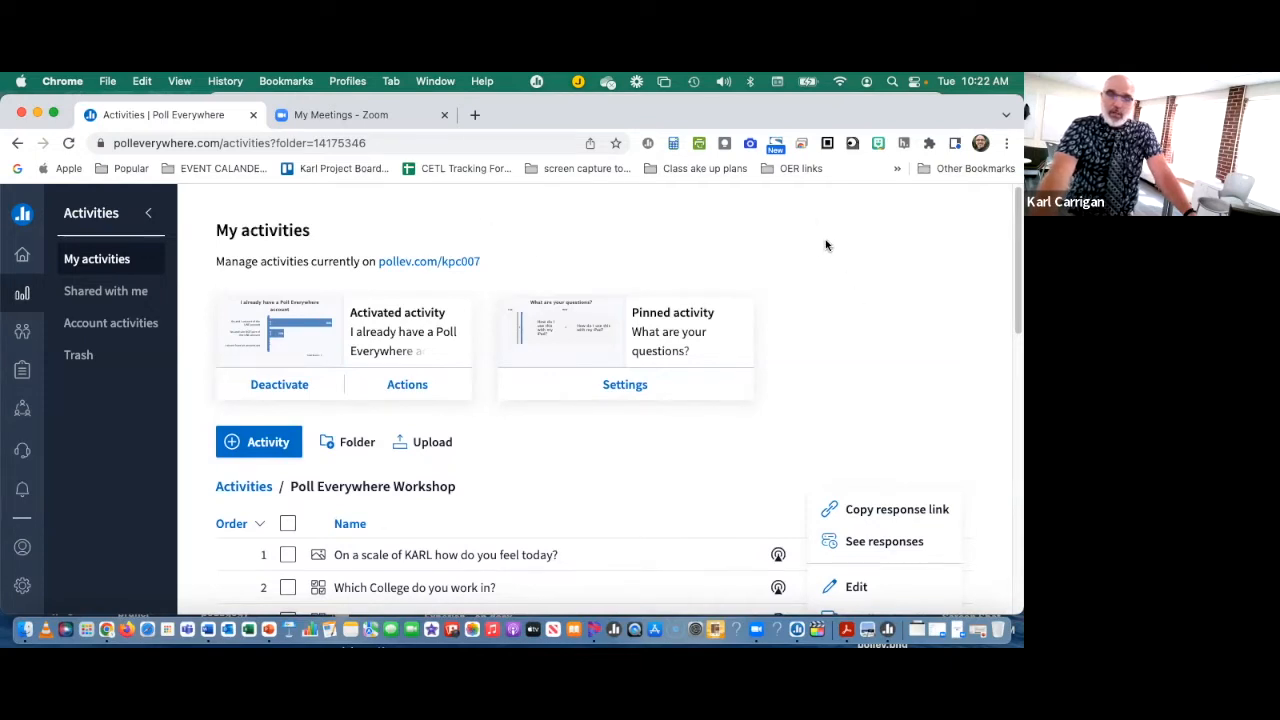
scroll(734, 343, "down", 5)
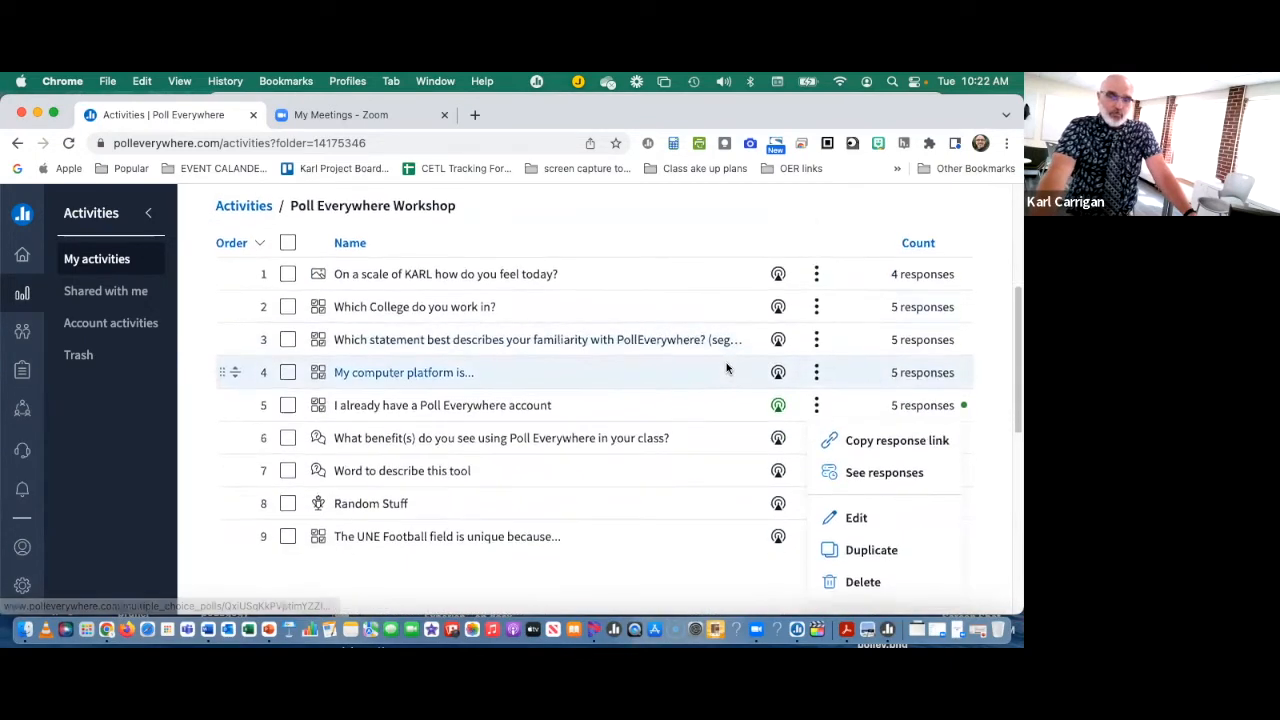
scroll(572, 456, "up", 5)
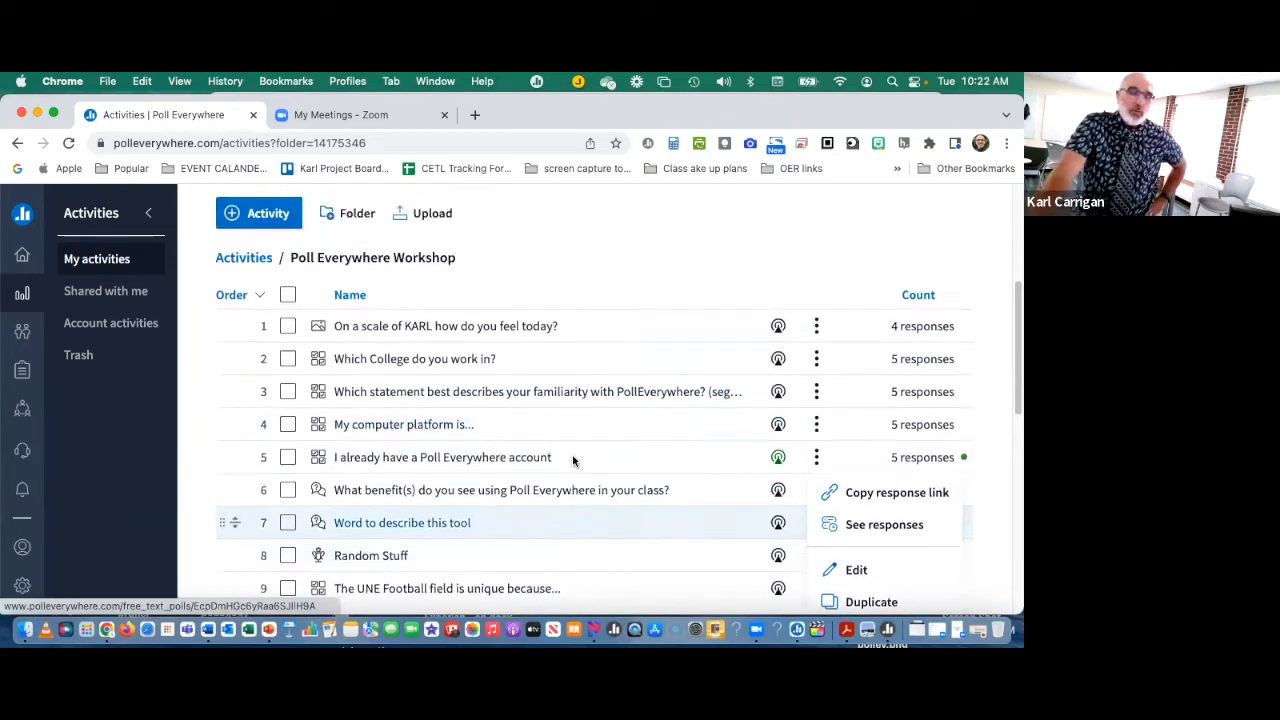
scroll(572, 452, "down", 5)
scroll(572, 459, "up", 4)
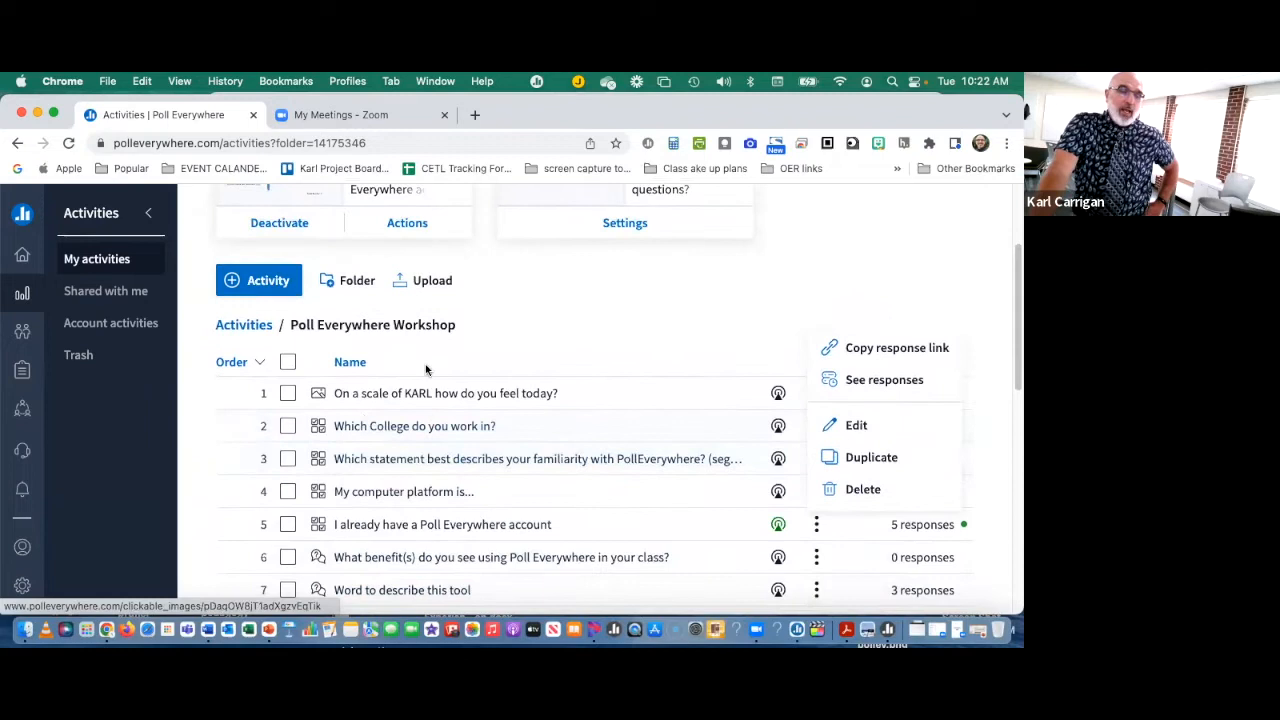
scroll(407, 447, "down", 3)
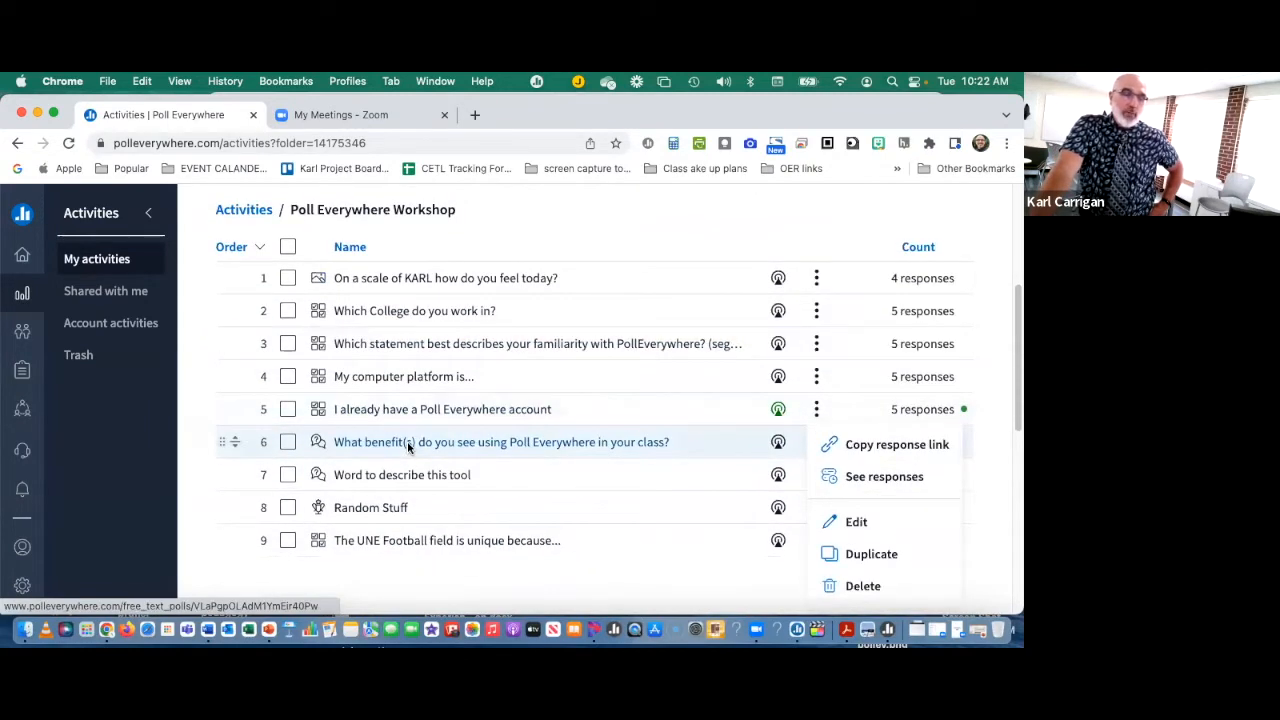
scroll(407, 441, "up", 1)
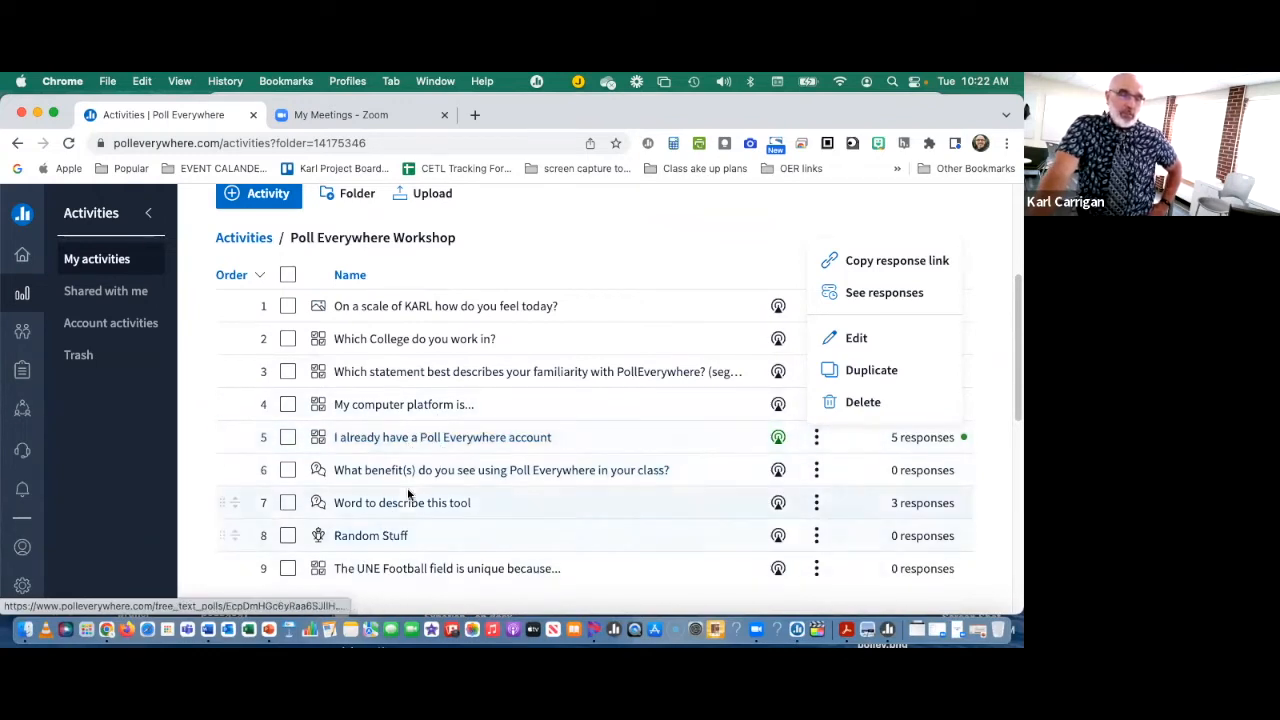
Step: Start a new multiple choice activity titled "what type of activity would you like to learn about?"
scroll(408, 495, "up", 1)
left_click(268, 216)
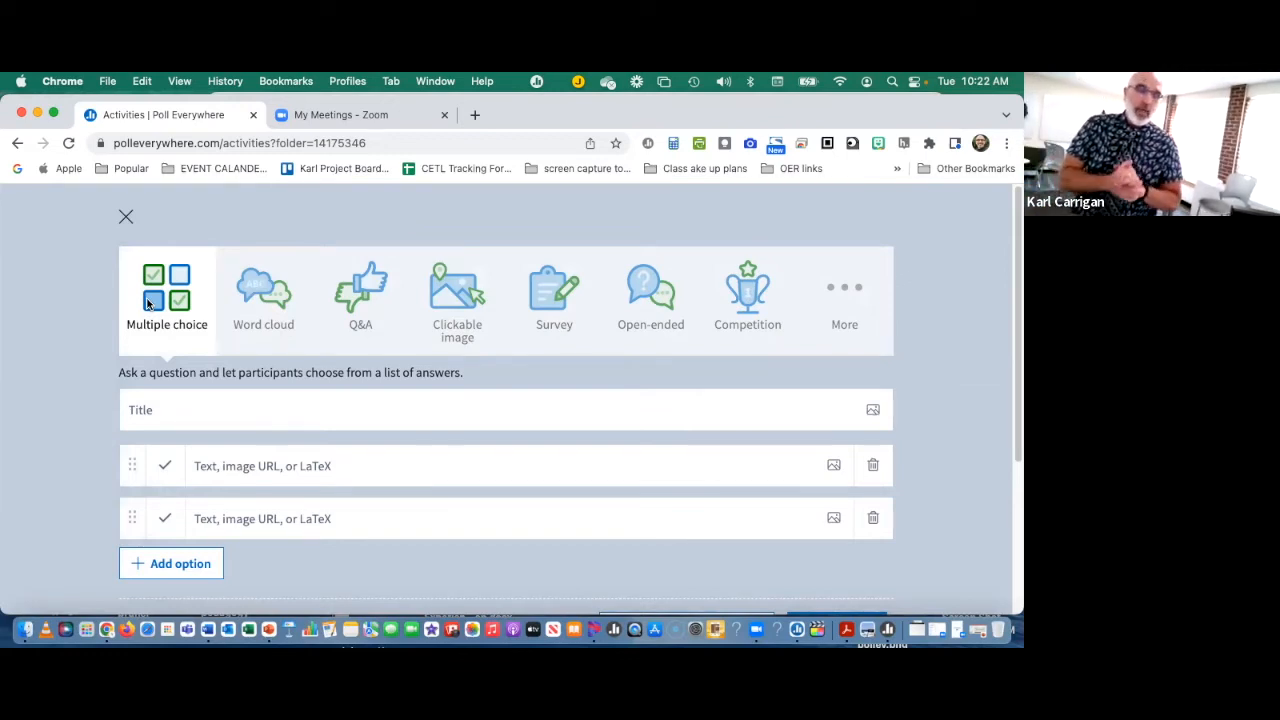
left_click(175, 411)
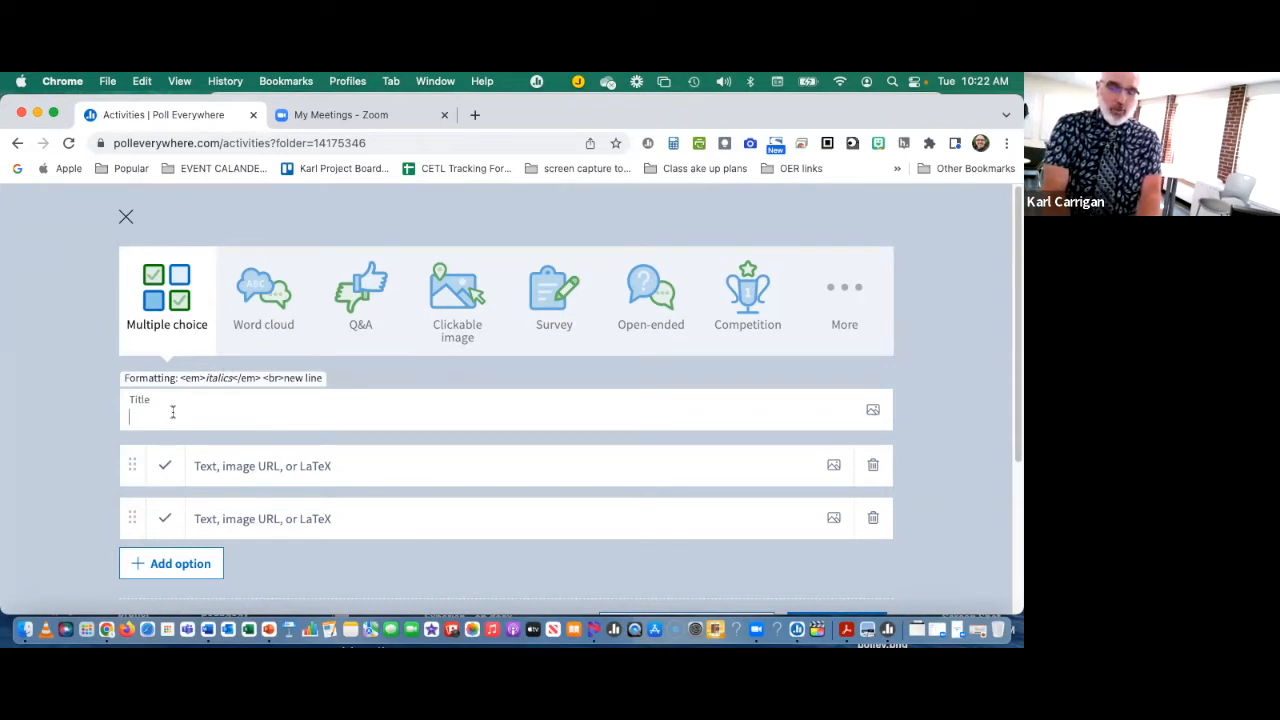
type("what type of activity would you")
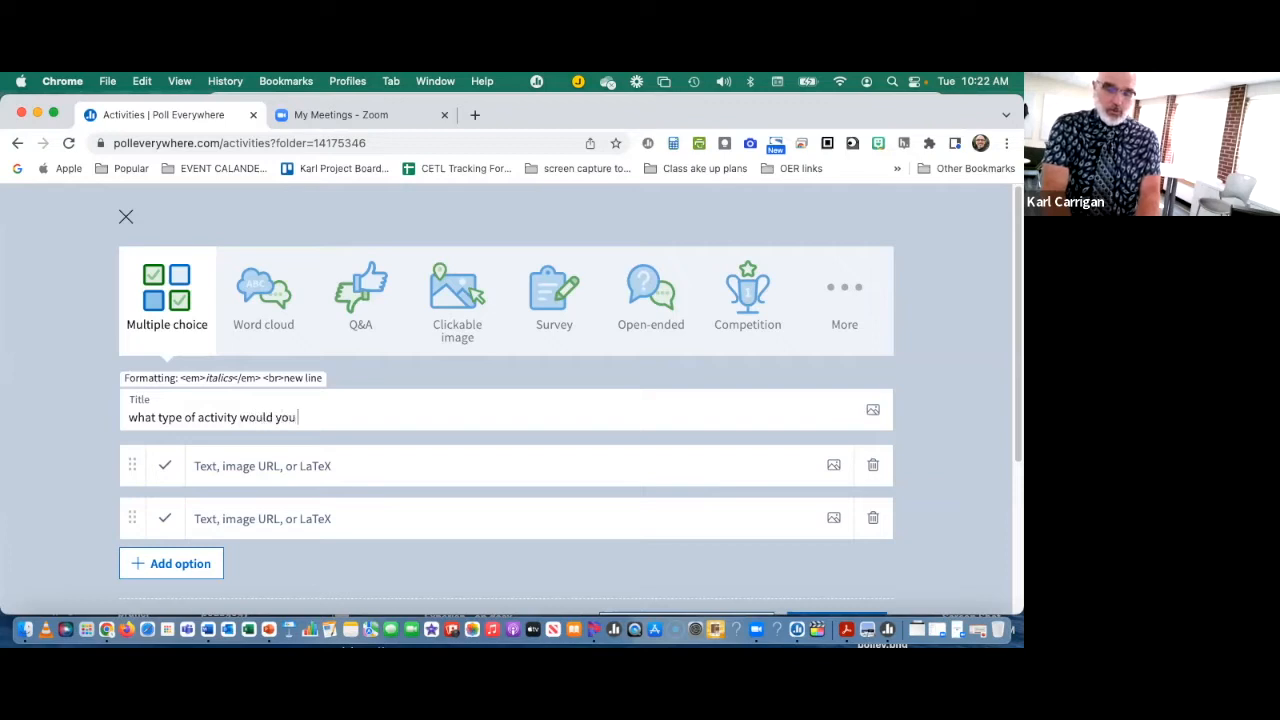
type("to")
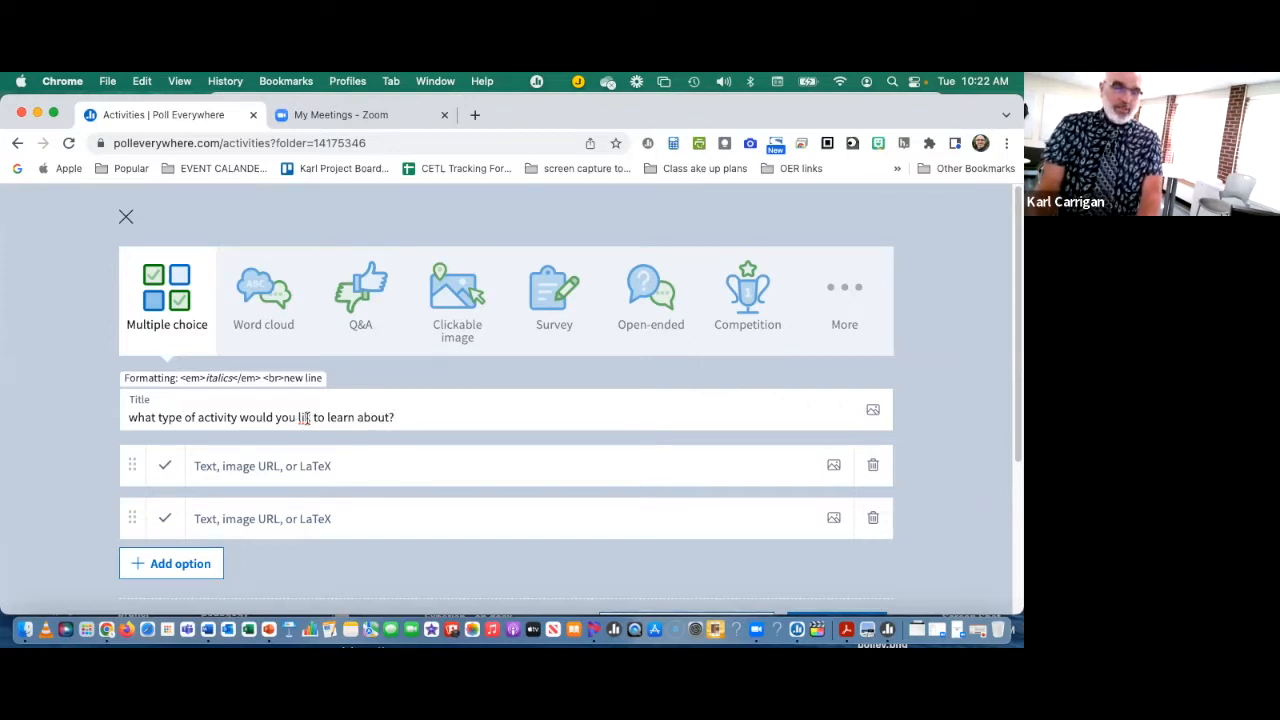
Step: Fill in the first two answer options as "MC" and "word cloud"
left_click(306, 476)
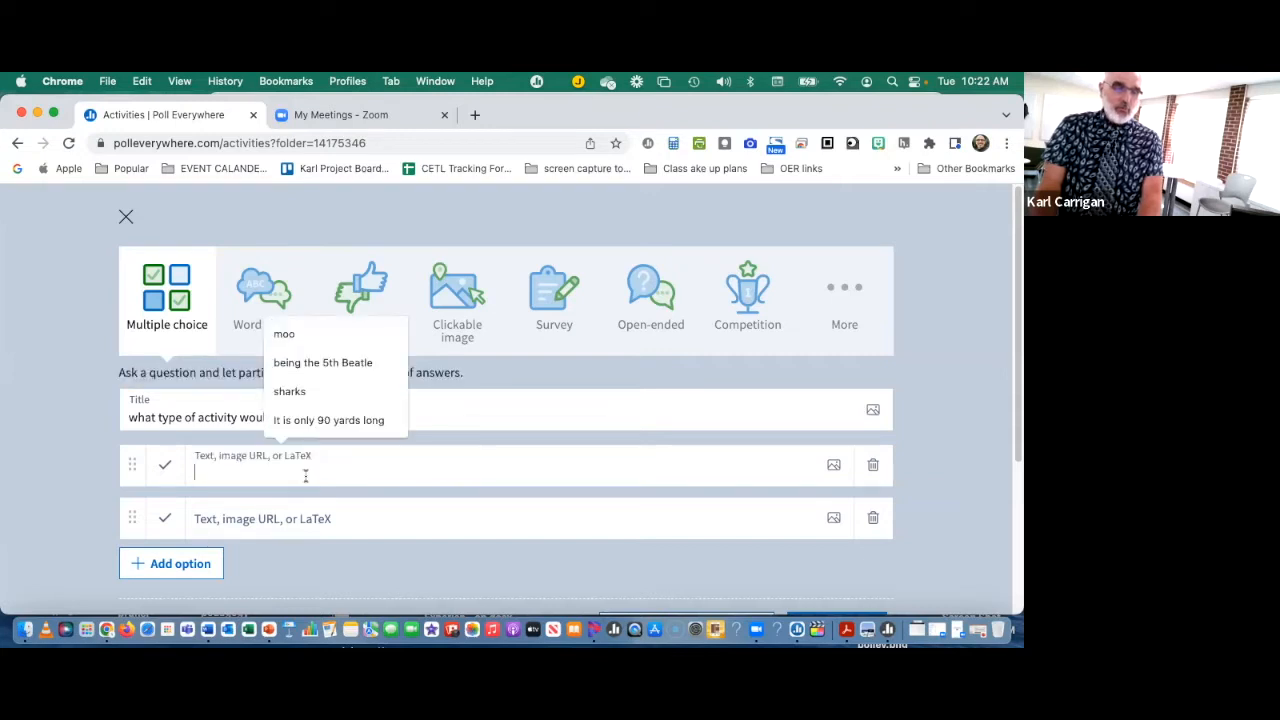
key("Escape")
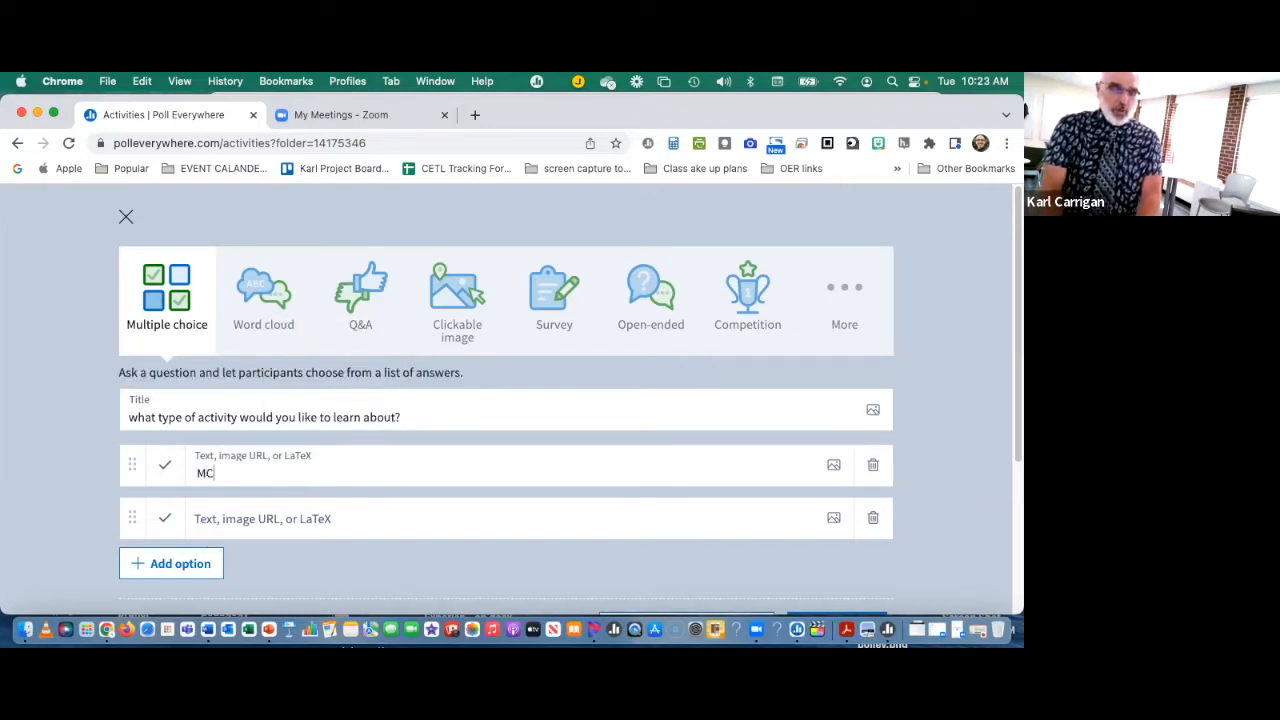
left_click(283, 517)
type("w")
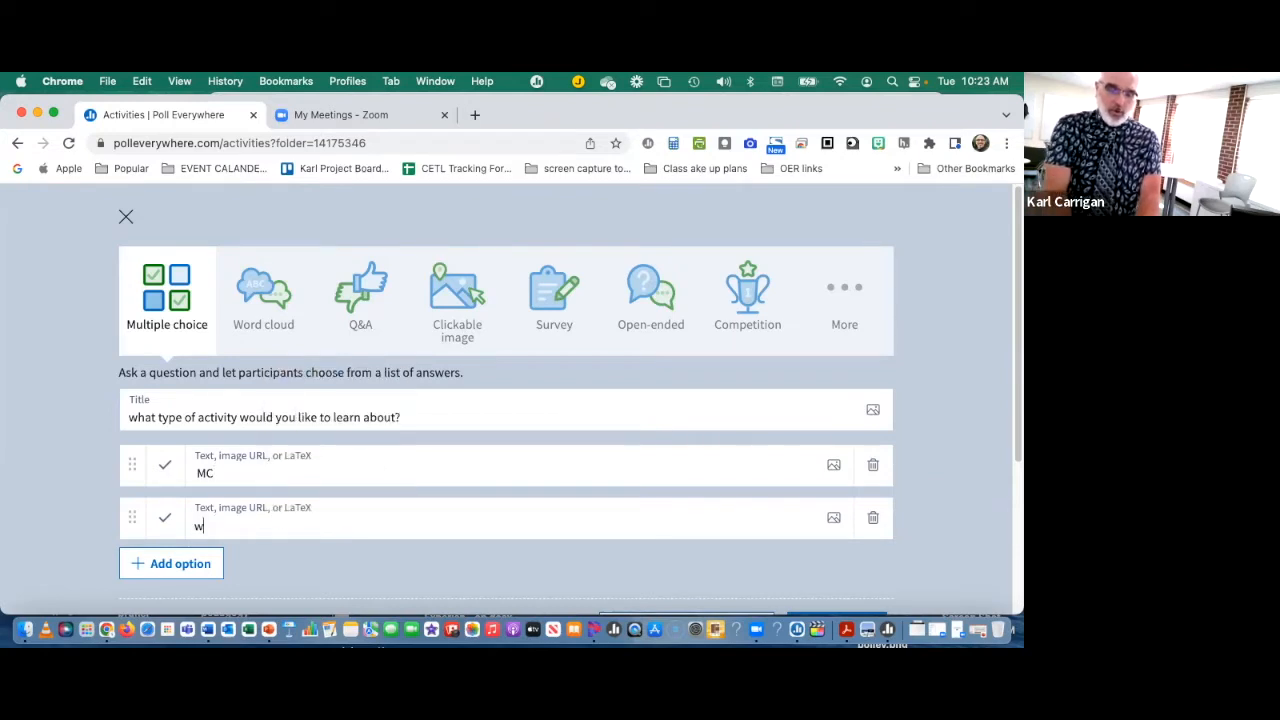
type("ordcloud")
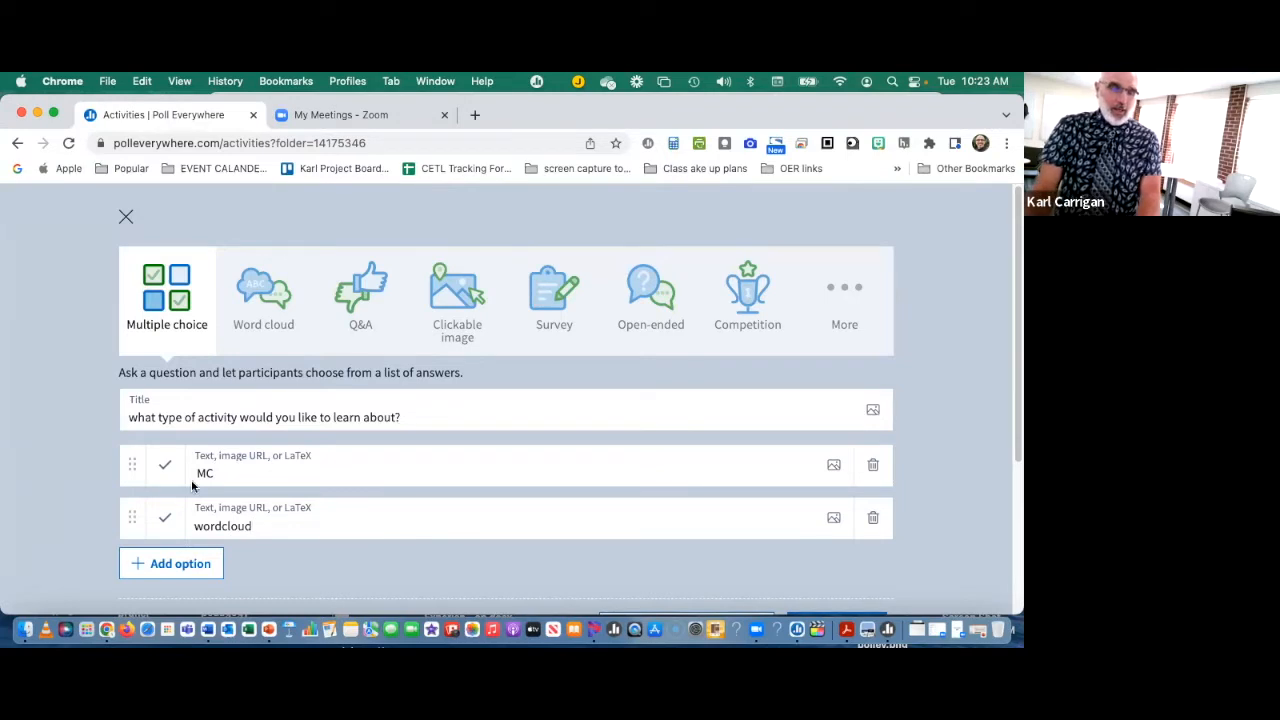
left_click(222, 526)
Step: Add "QA" and "clickable image" as the third and fourth answer options
left_click(175, 563)
scroll(295, 459, "down", 3)
scroll(295, 459, "up", 3)
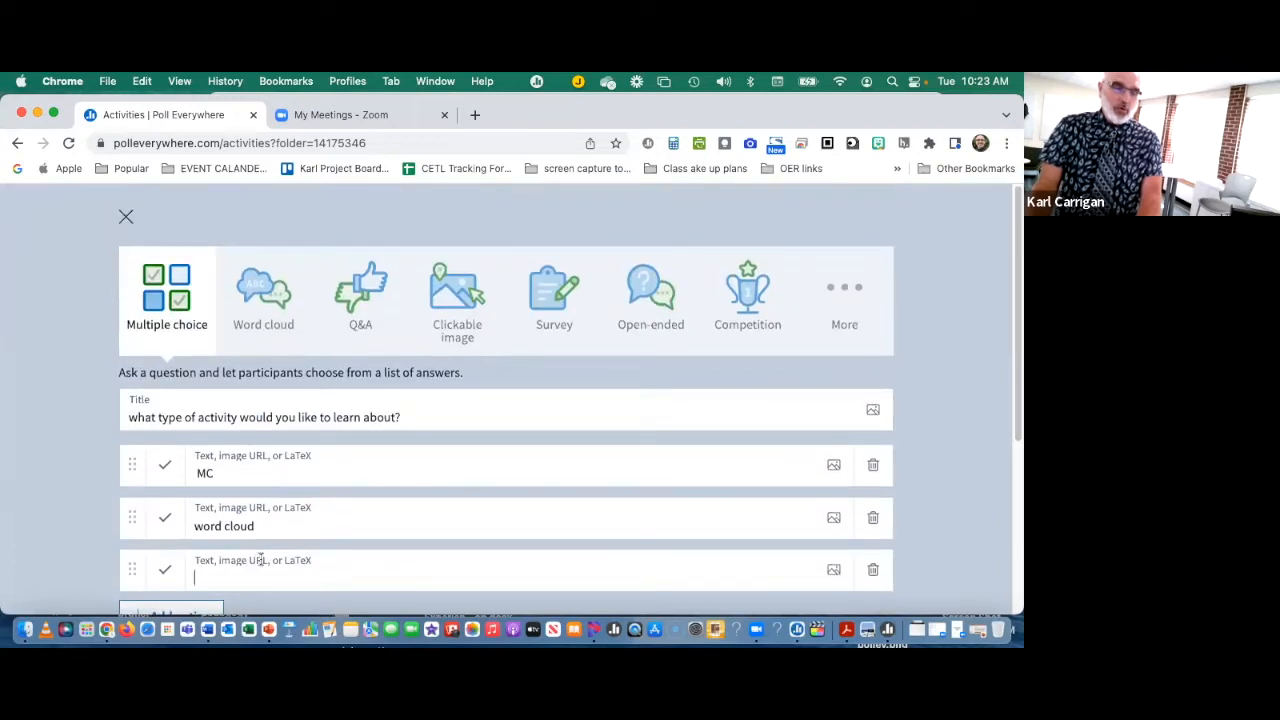
type("QA")
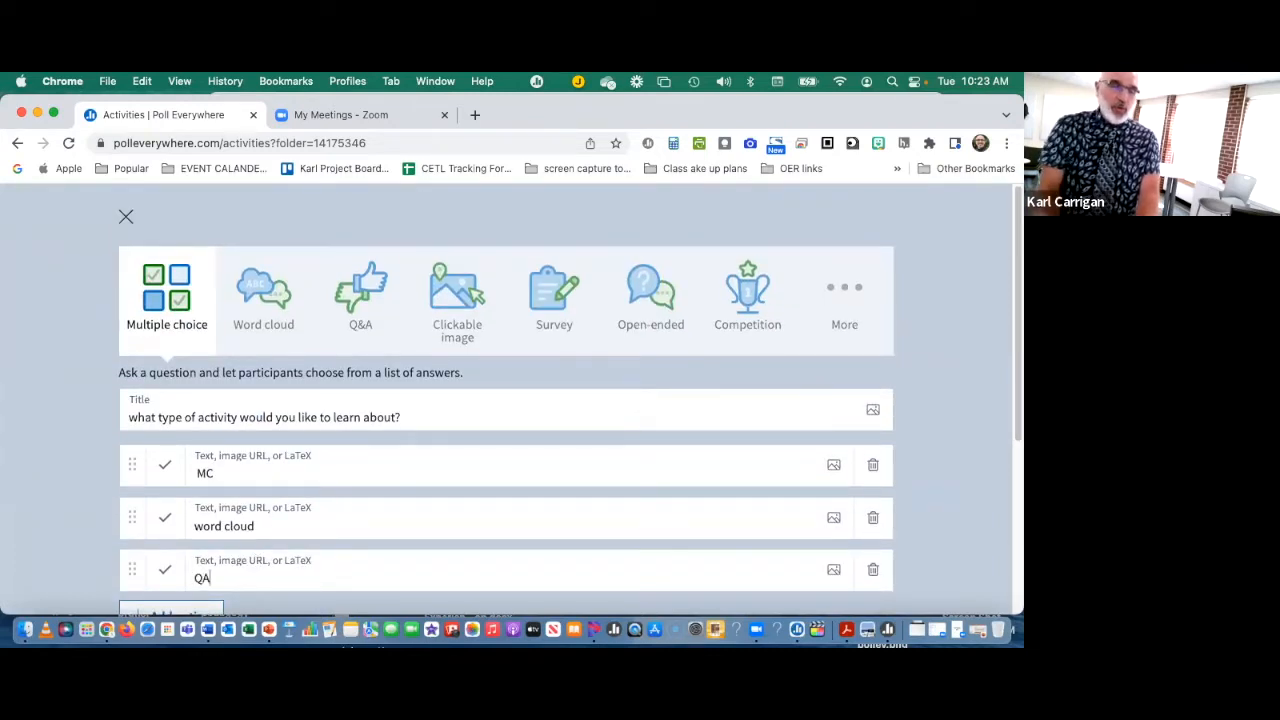
scroll(315, 502, "down", 1)
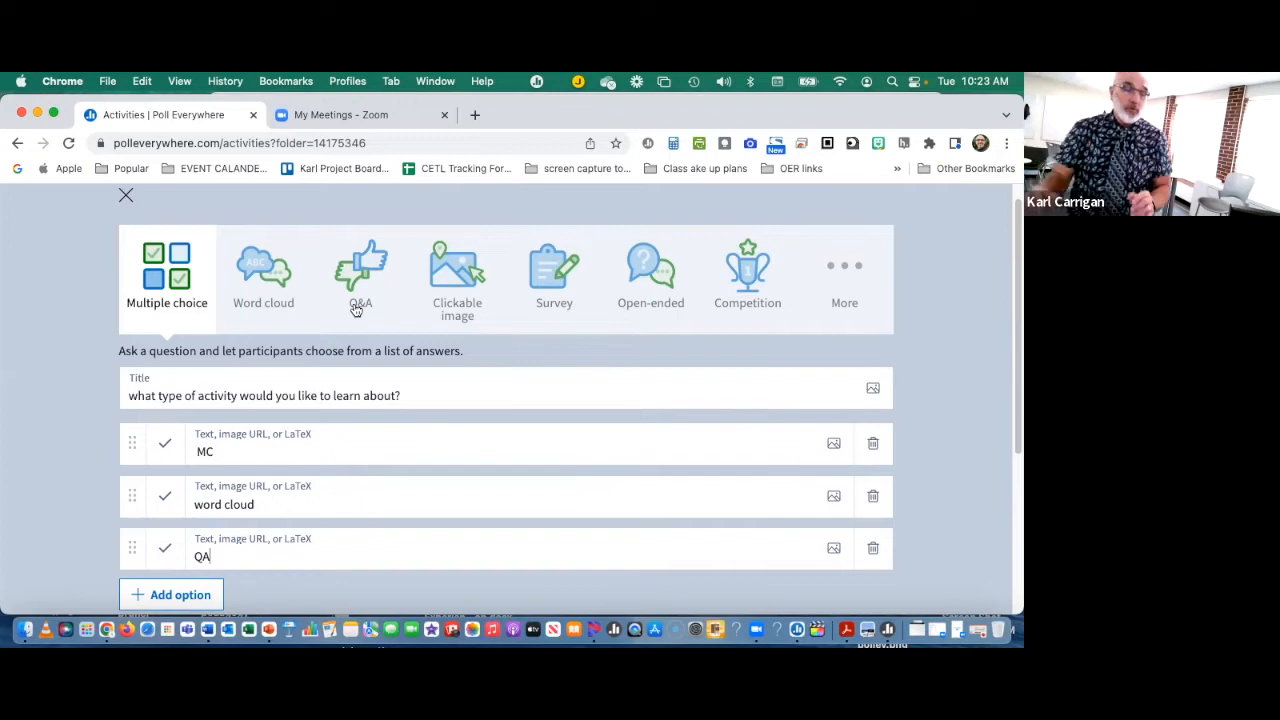
left_click(172, 592)
type("c")
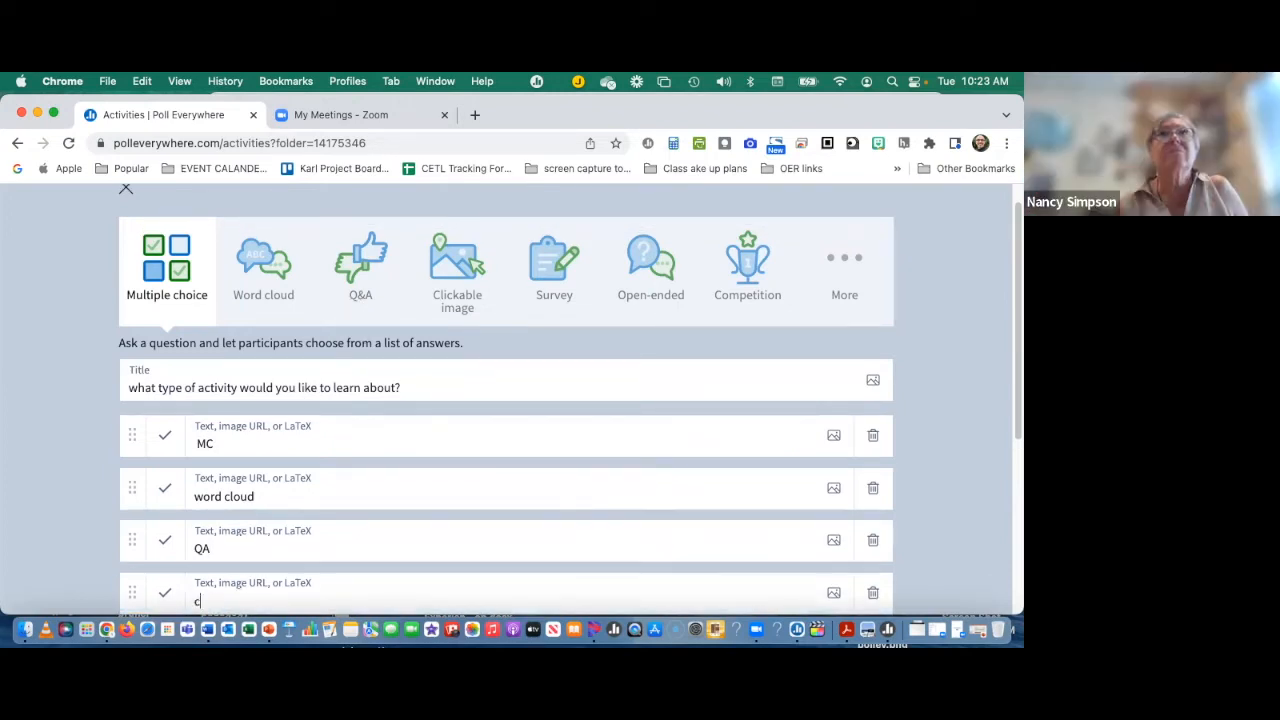
type("lickable image")
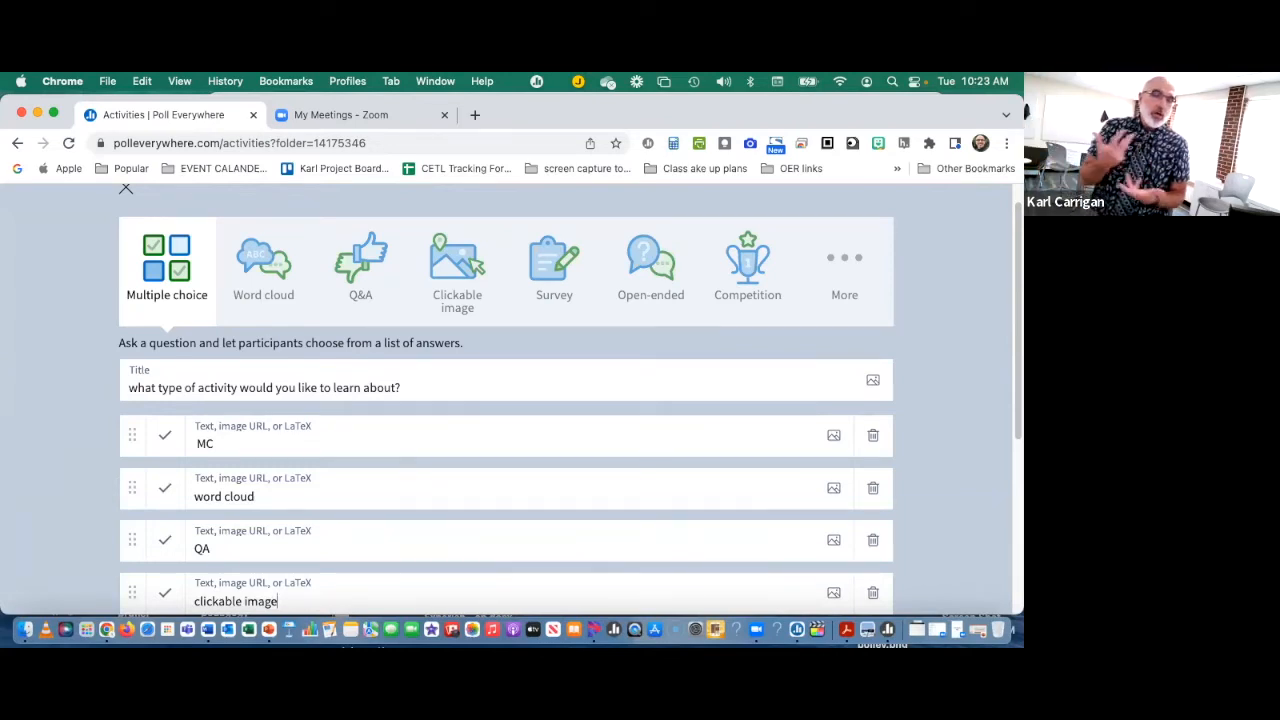
Step: Add "Open Ended" as the fifth answer option
scroll(175, 578, "down", 3)
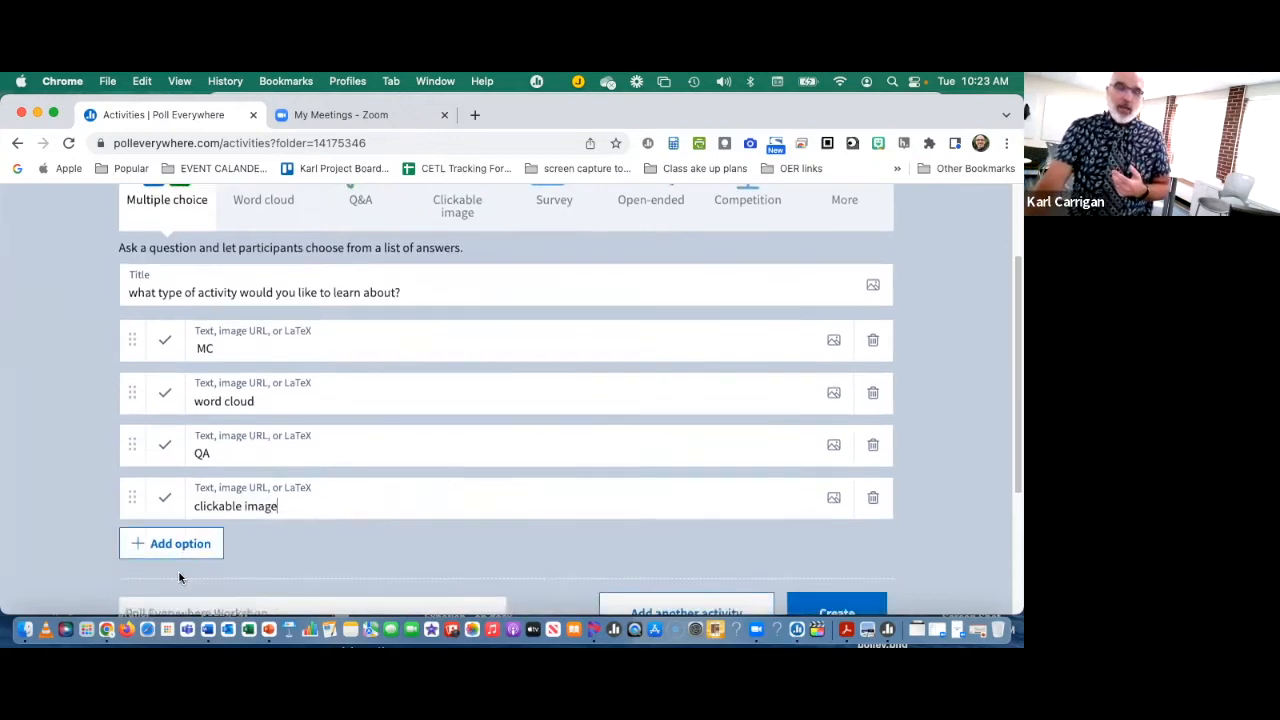
scroll(220, 568, "up", 1)
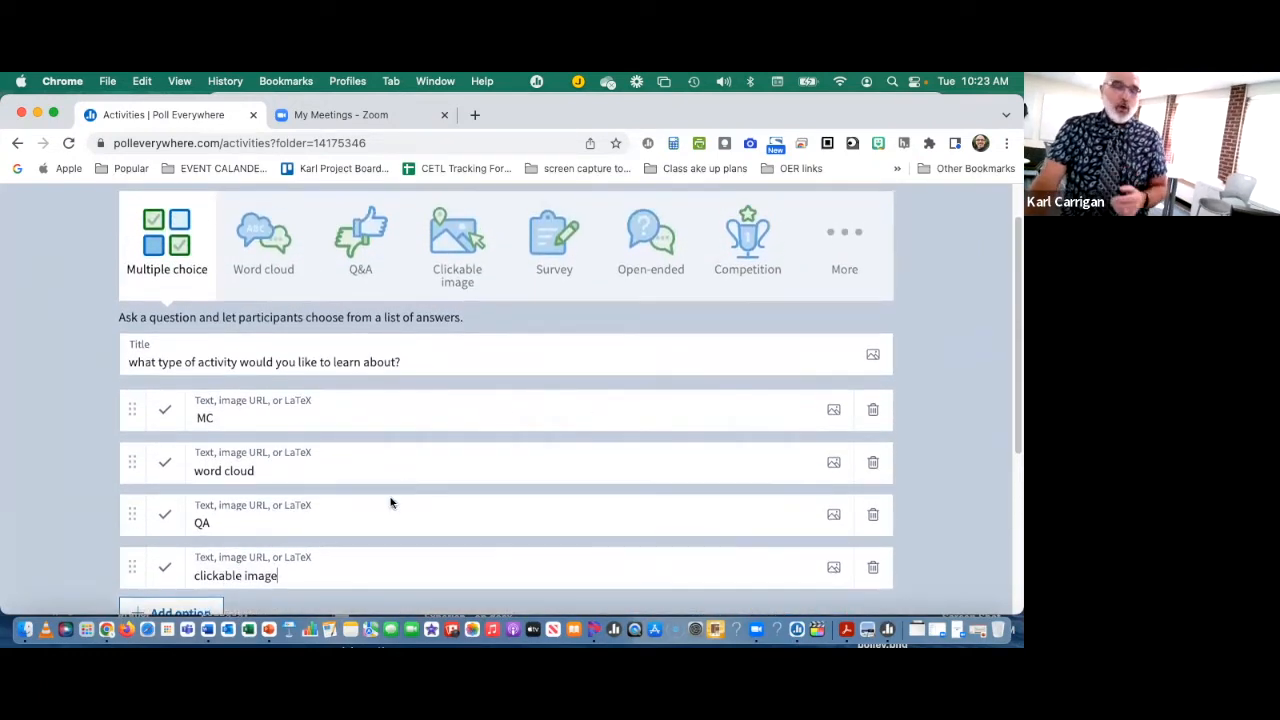
scroll(226, 578, "down", 1)
left_click(222, 582)
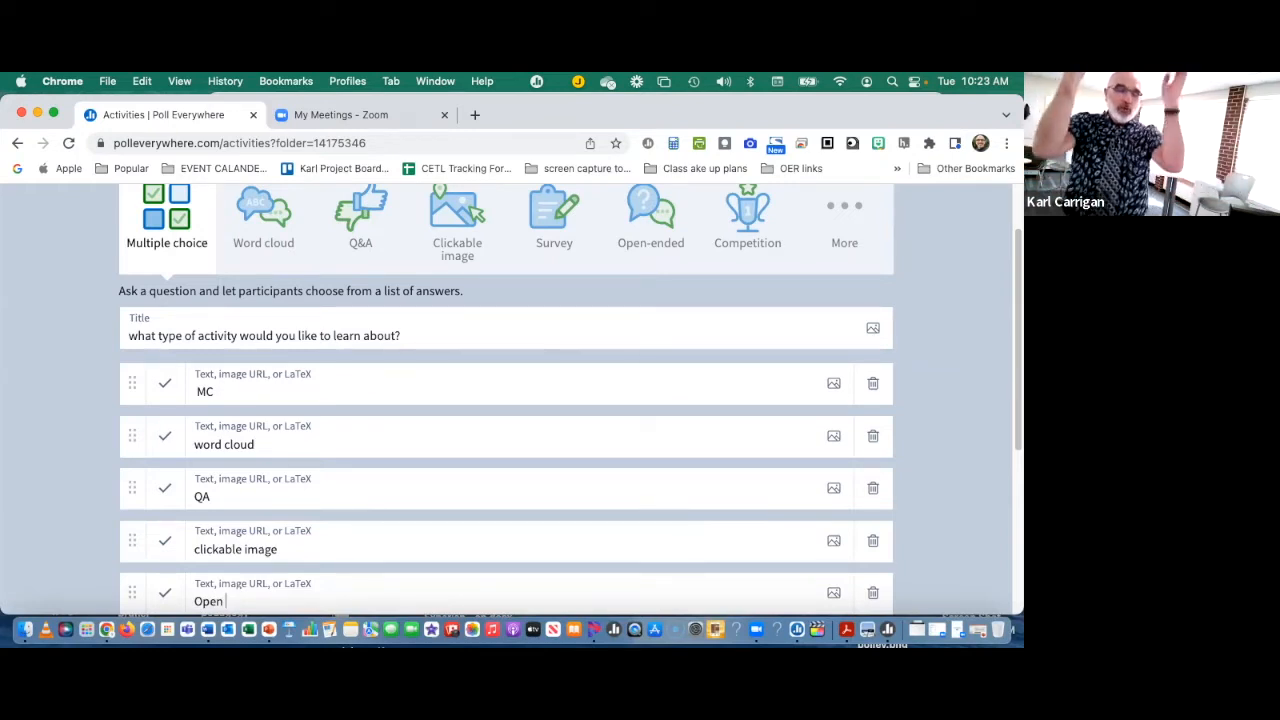
type("nded")
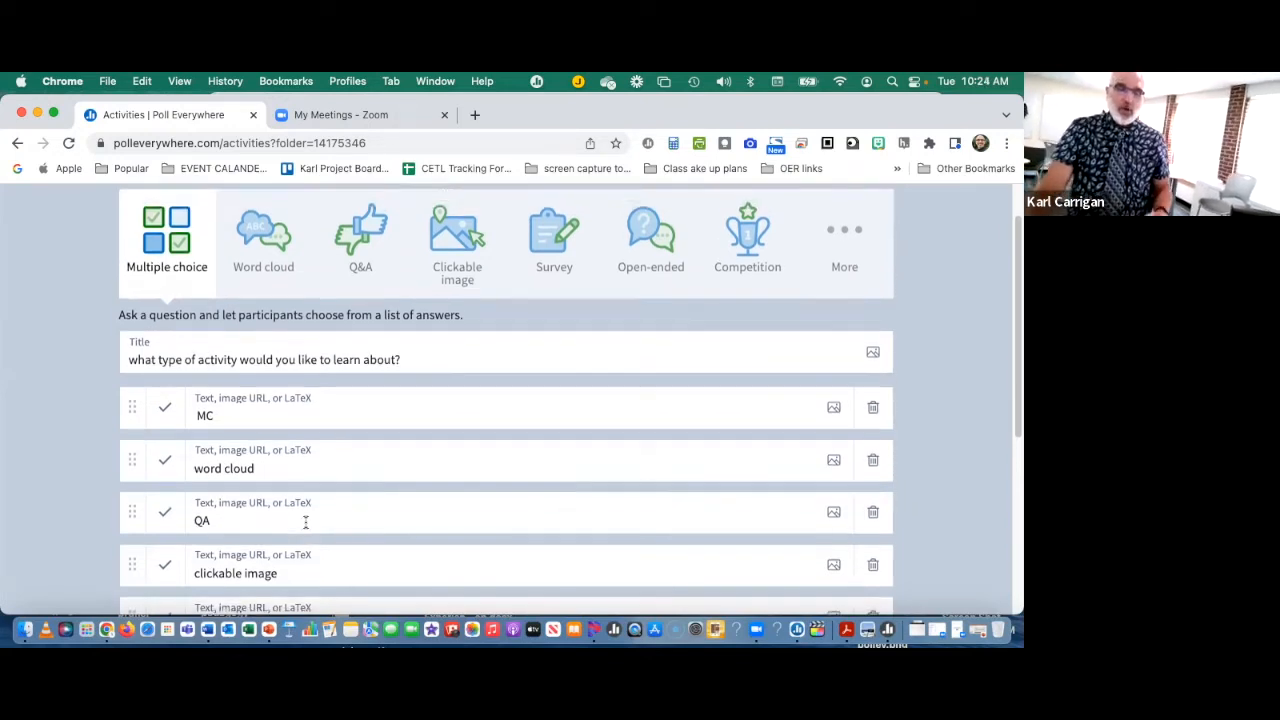
Step: Check the five answer options and create the multiple choice activity in the Poll Everywhere Workshop folder
scroll(308, 512, "down", 3)
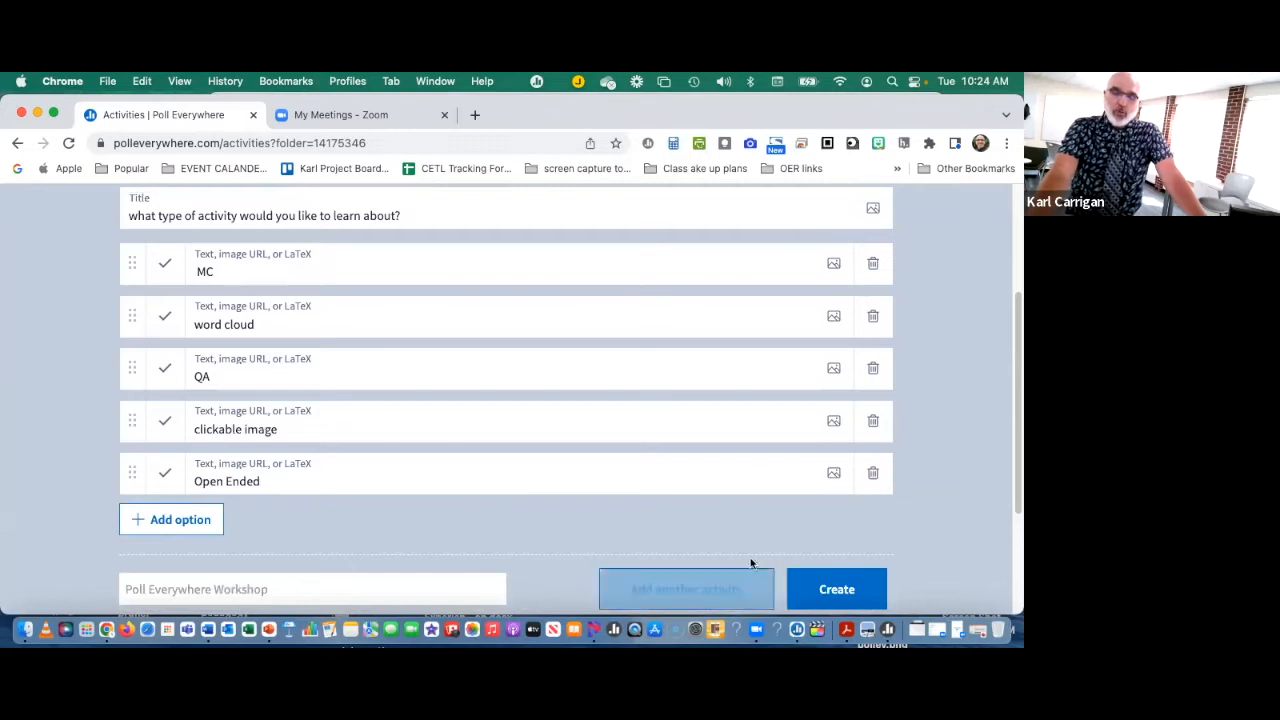
scroll(594, 452, "up", 1)
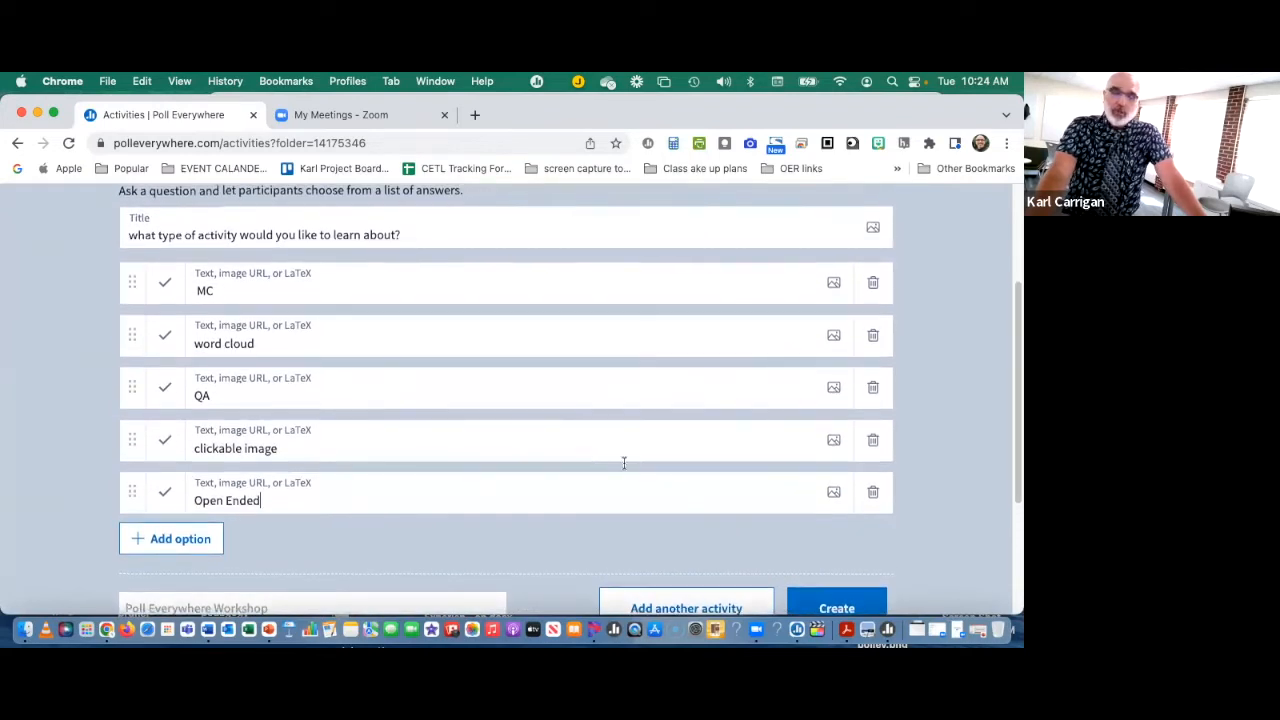
scroll(764, 544, "down", 2)
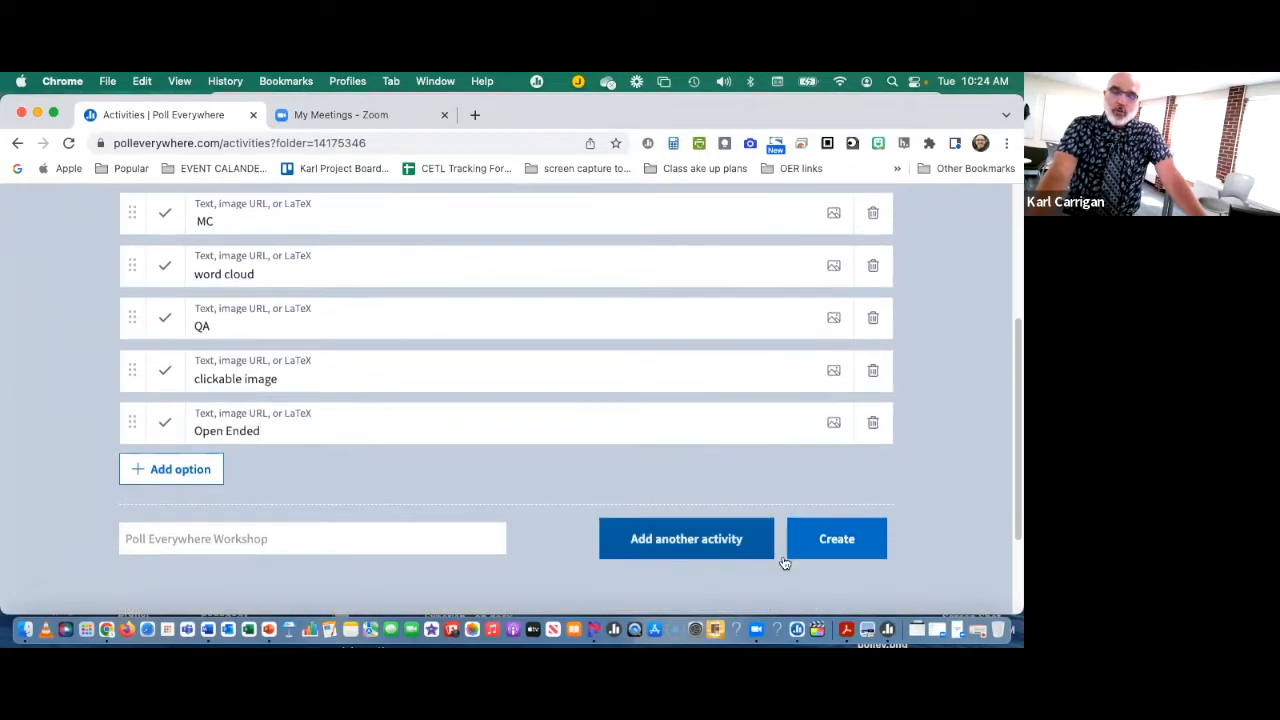
left_click(835, 541)
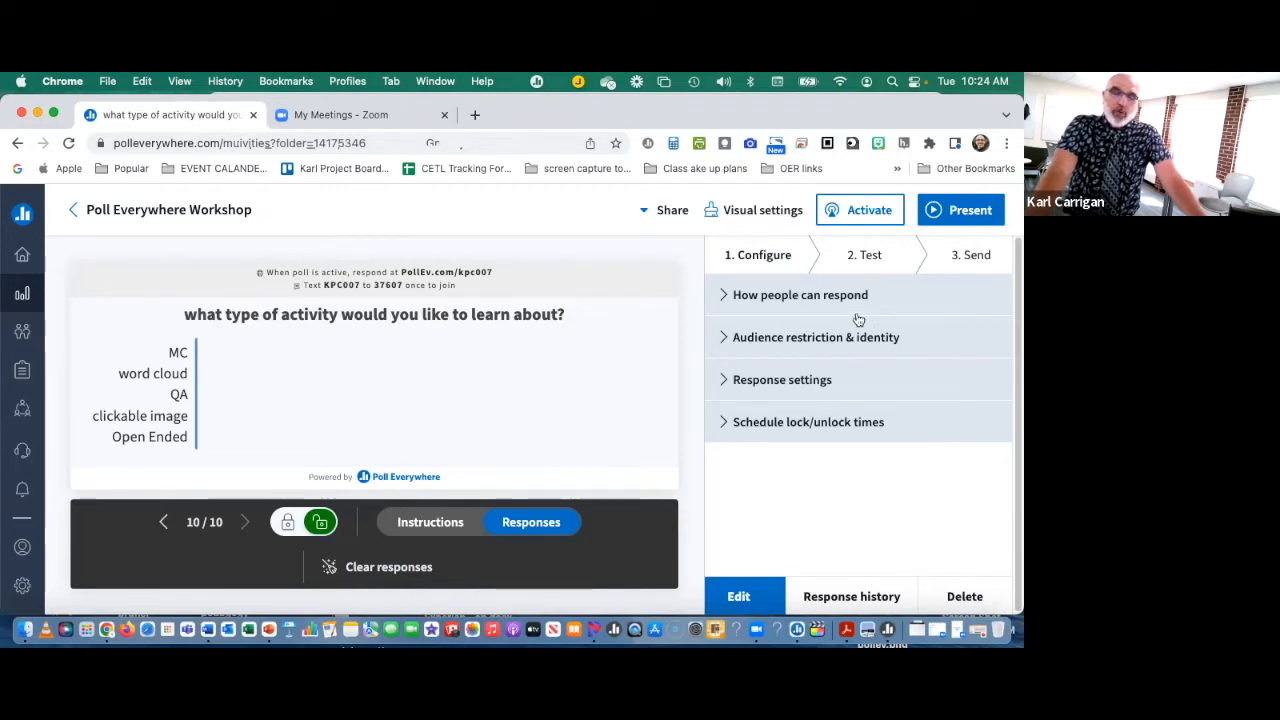
Step: Open the new poll's visual settings and review the chart types, theme, color, font, title, bars and response total options
left_click(738, 214)
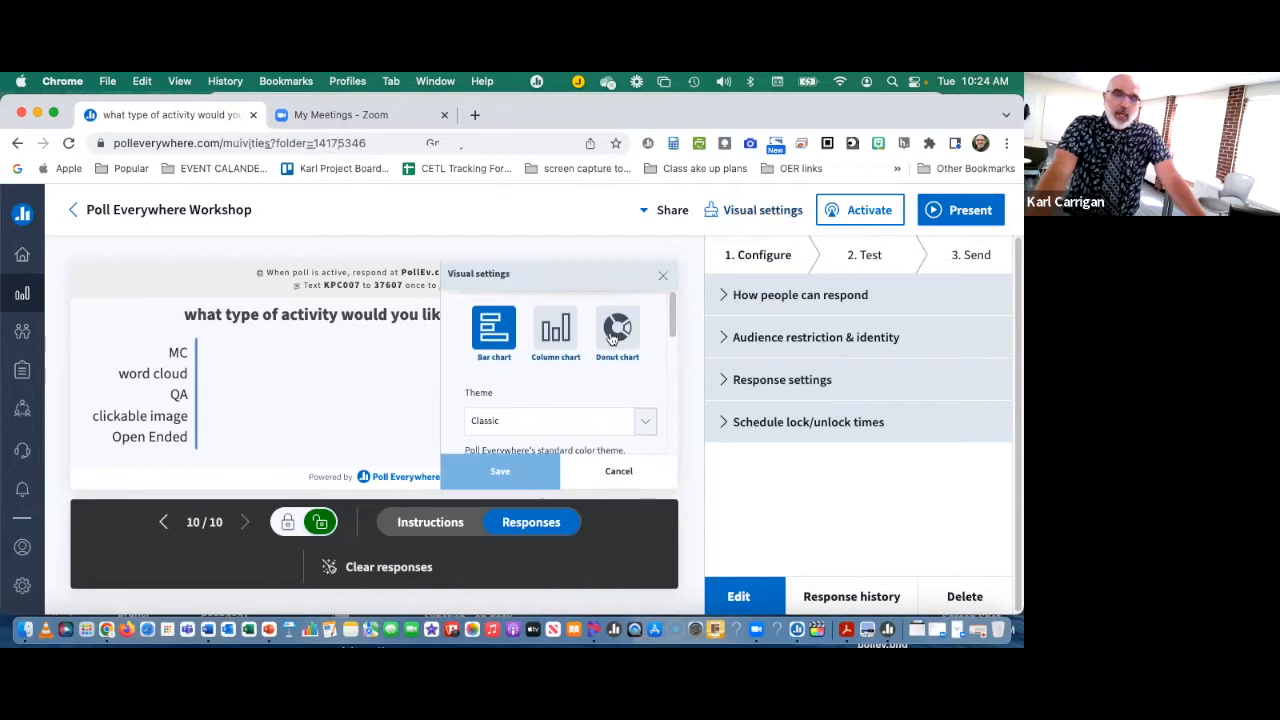
scroll(610, 345, "down", 3)
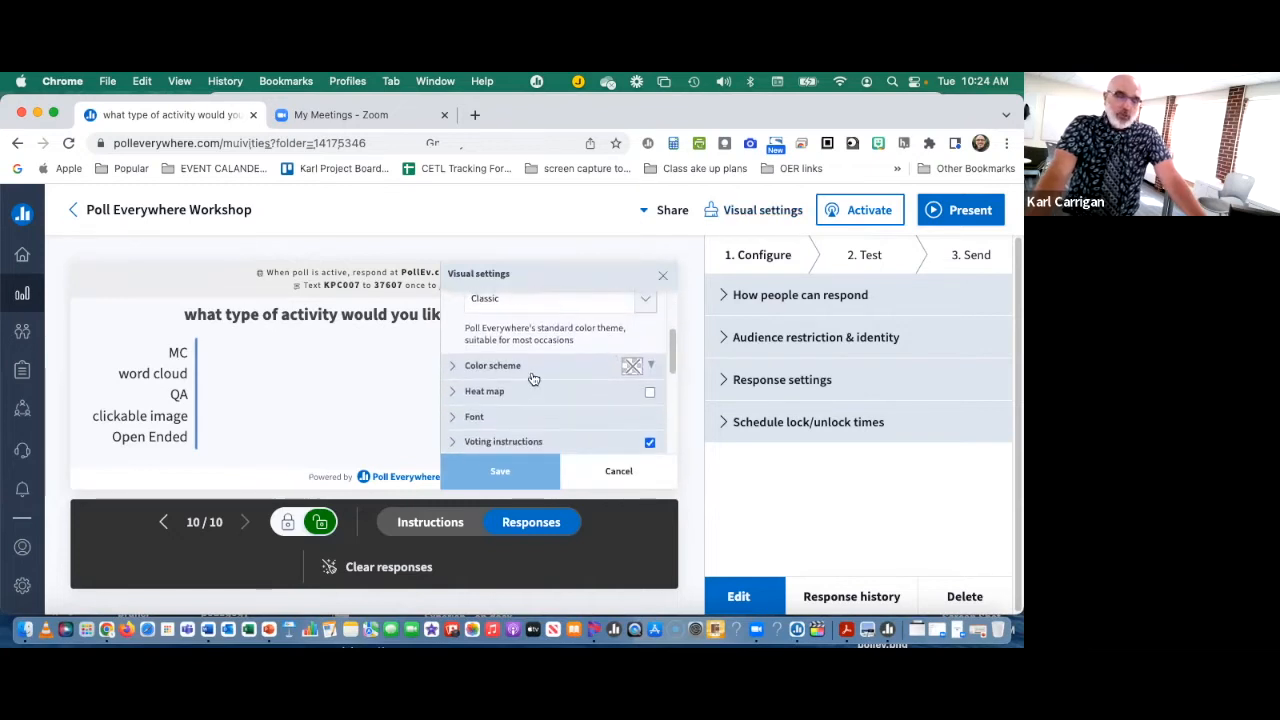
scroll(537, 374, "down", 1)
scroll(543, 375, "down", 2)
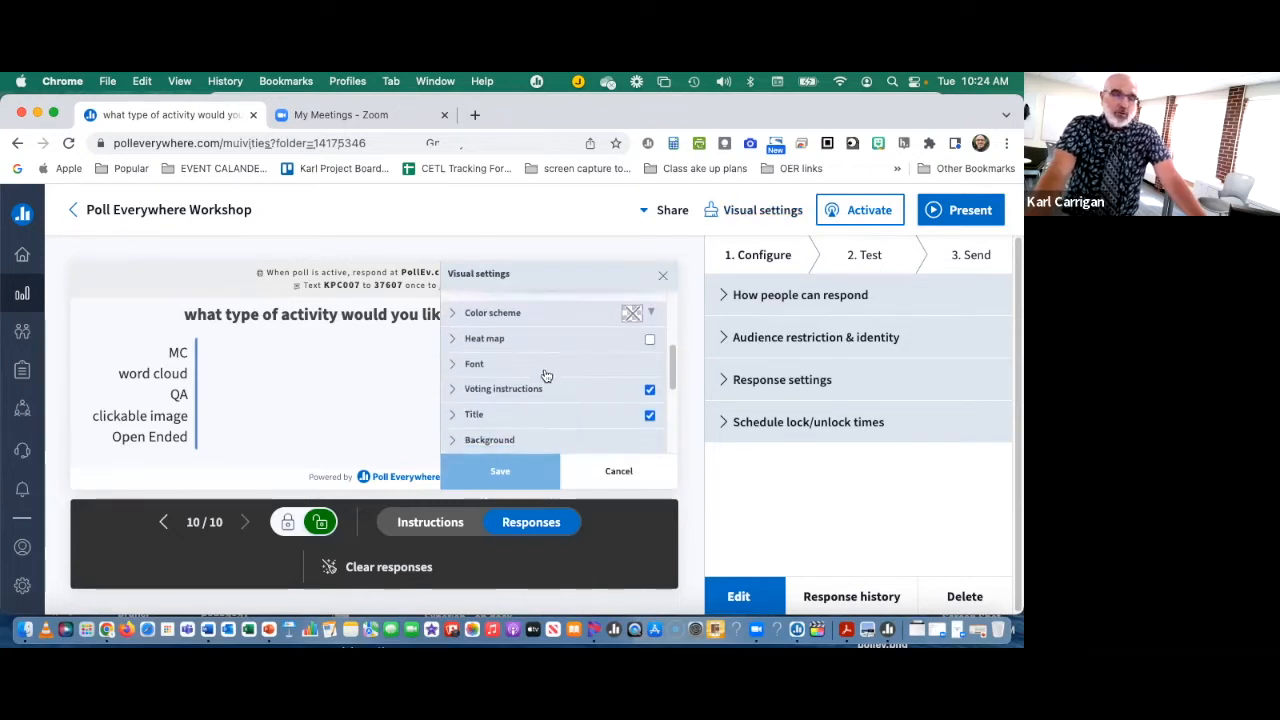
scroll(547, 375, "down", 1)
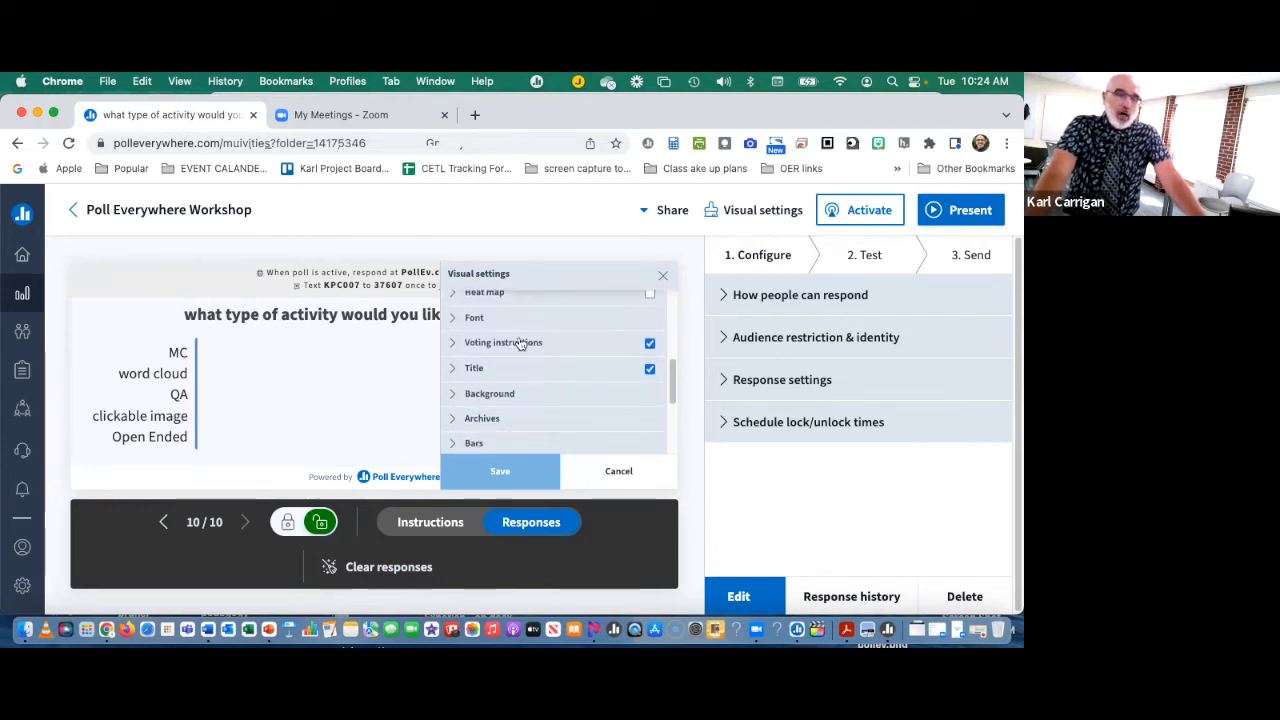
scroll(541, 345, "down", 4)
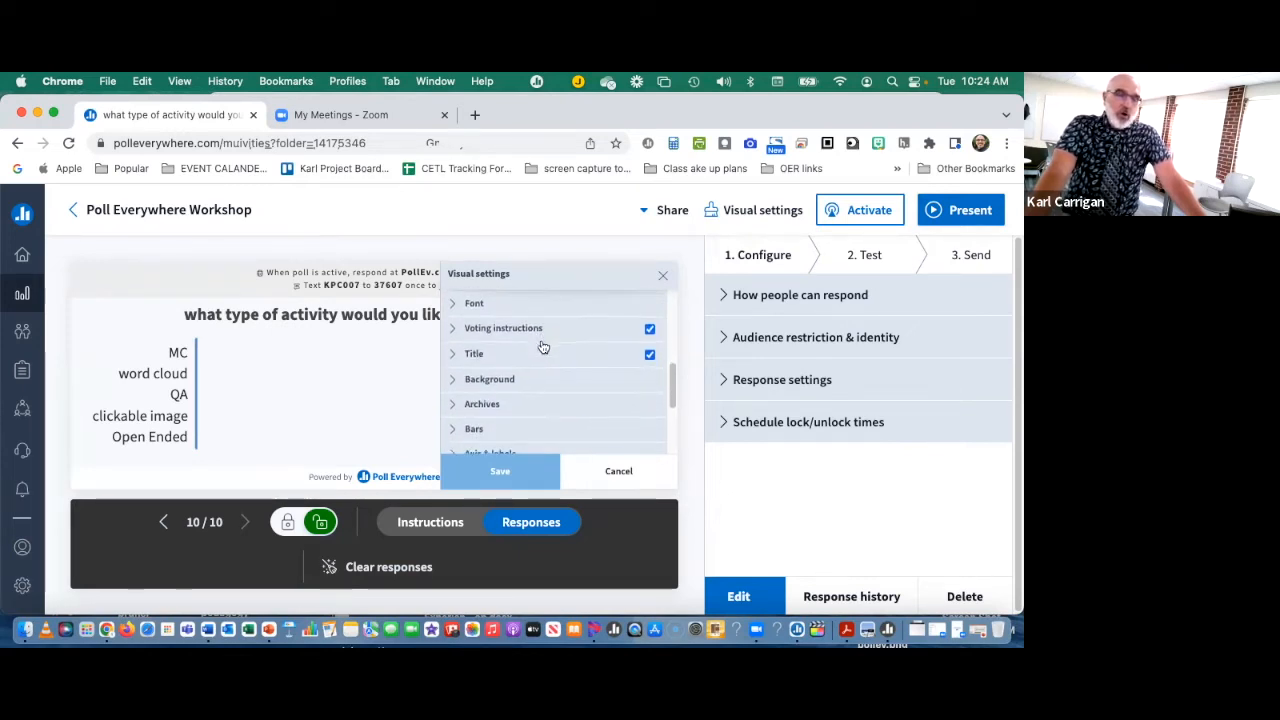
scroll(545, 347, "up", 4)
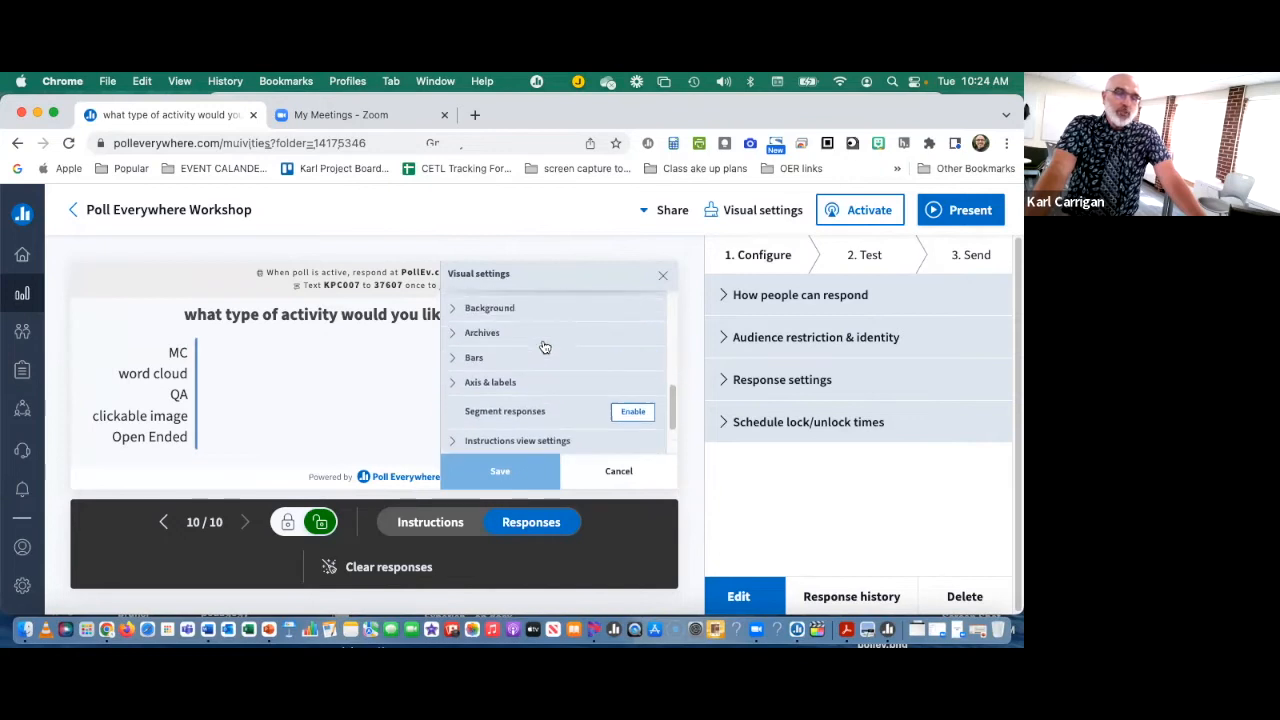
scroll(545, 347, "down", 4)
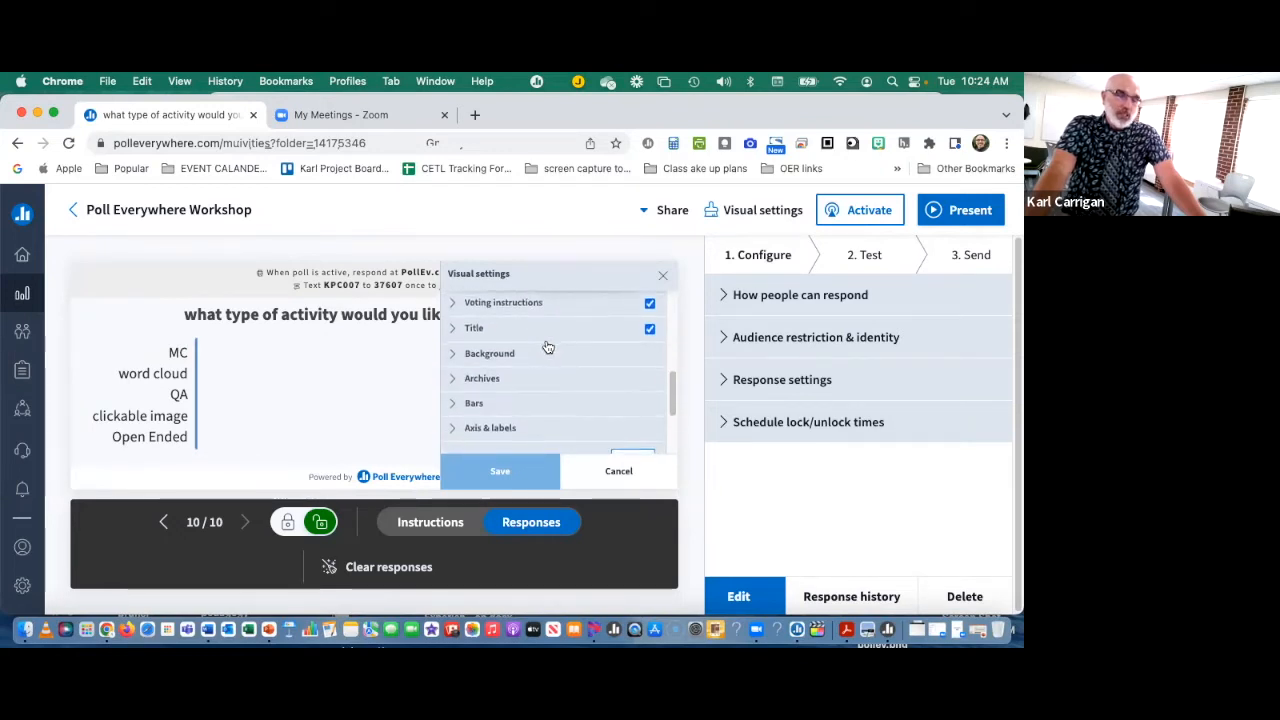
scroll(548, 347, "down", 3)
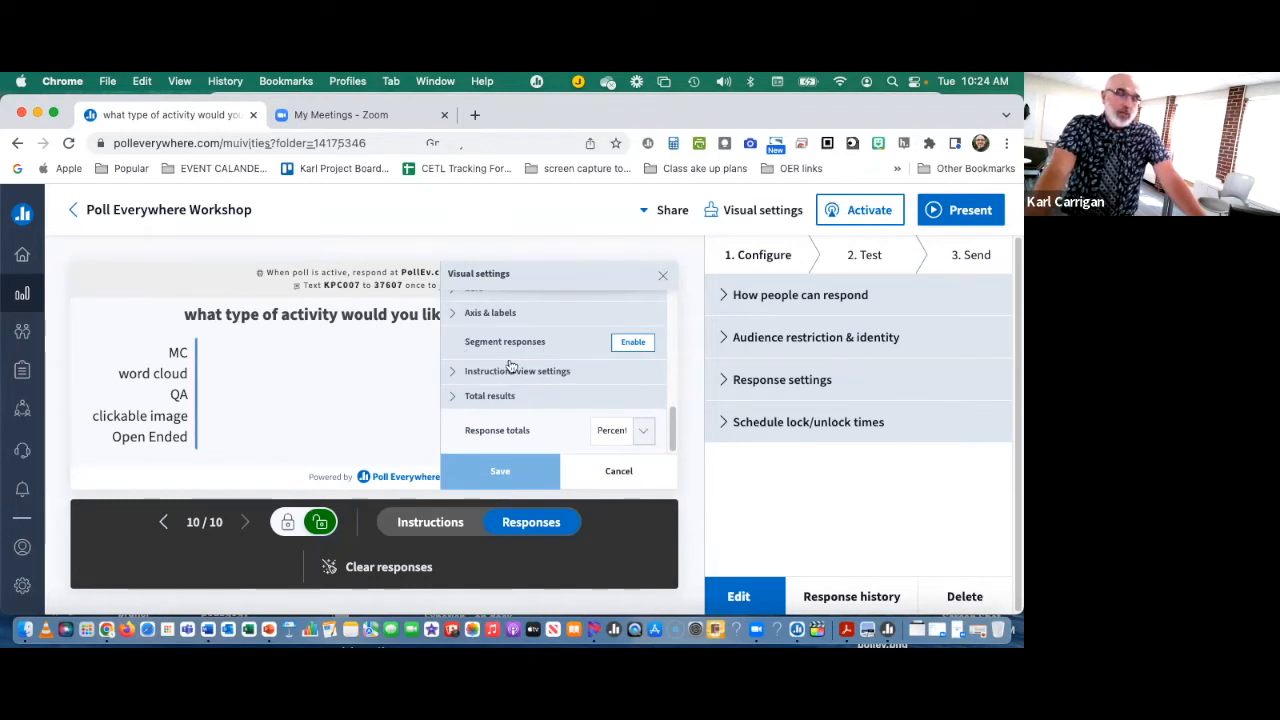
Step: Enable segment responses, look through the polls available for grouping participants, and discard the visual settings changes
left_click(634, 345)
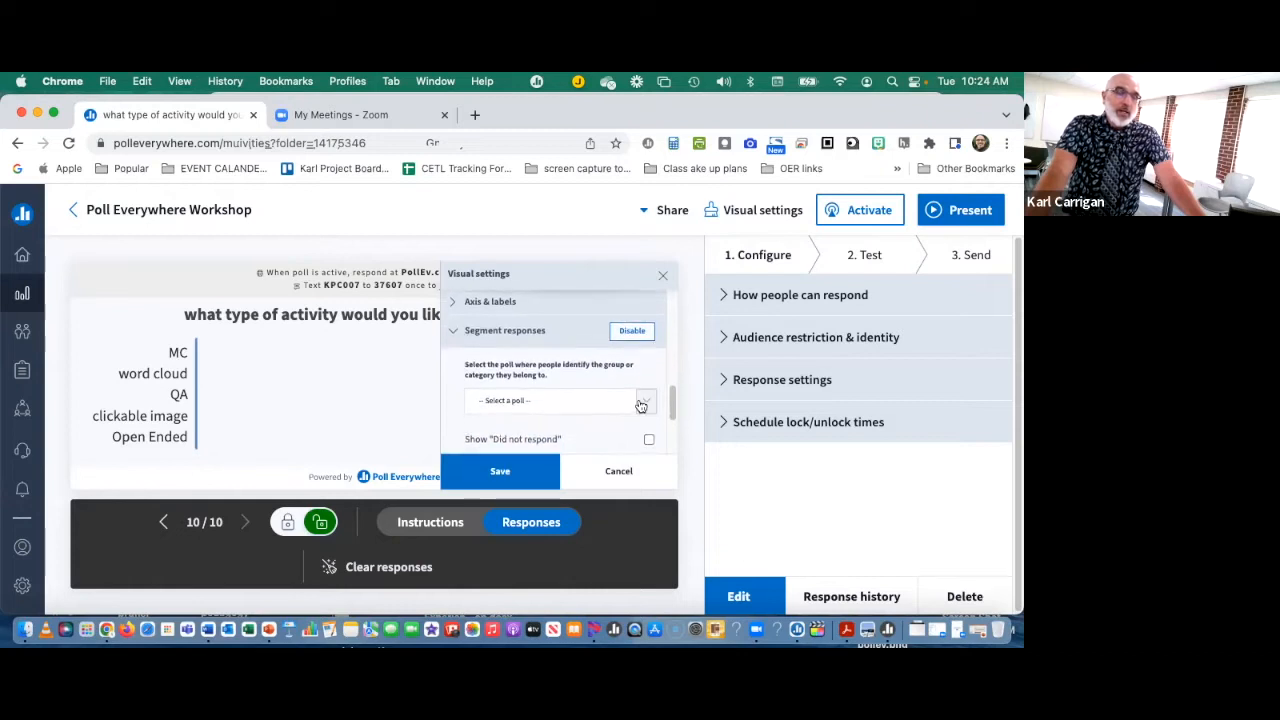
left_click(645, 403)
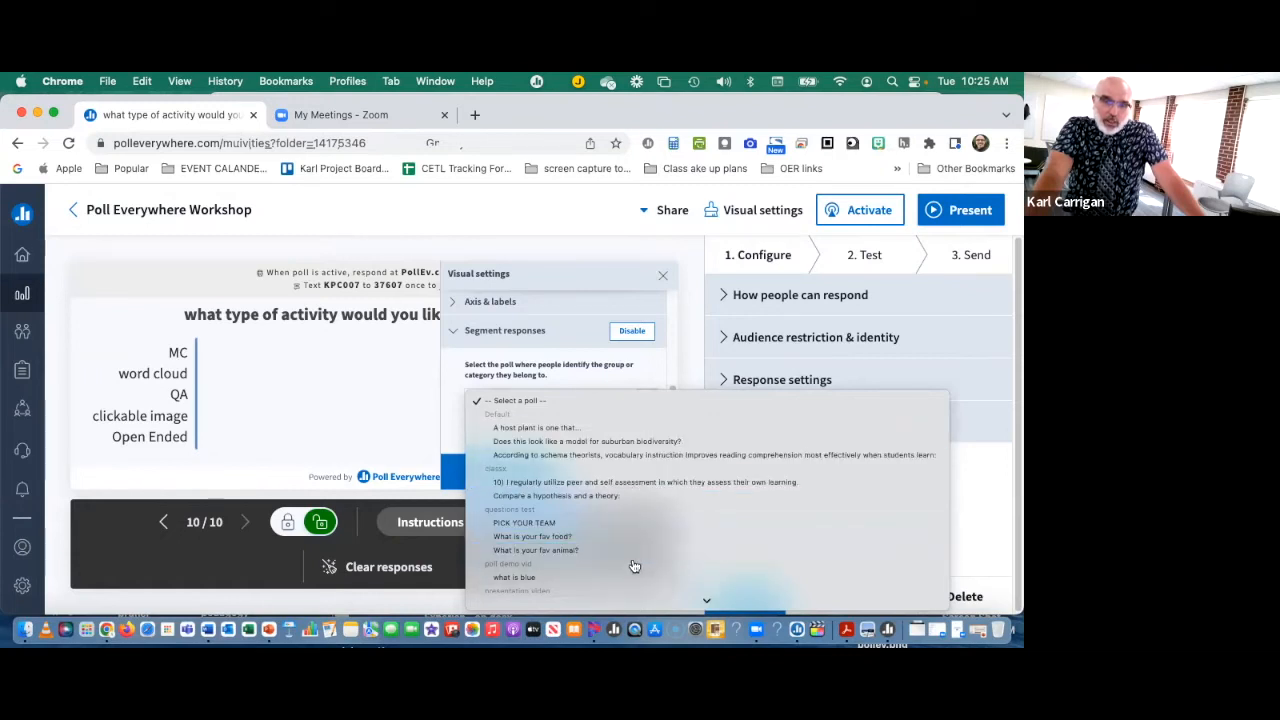
scroll(640, 547, "down", 2)
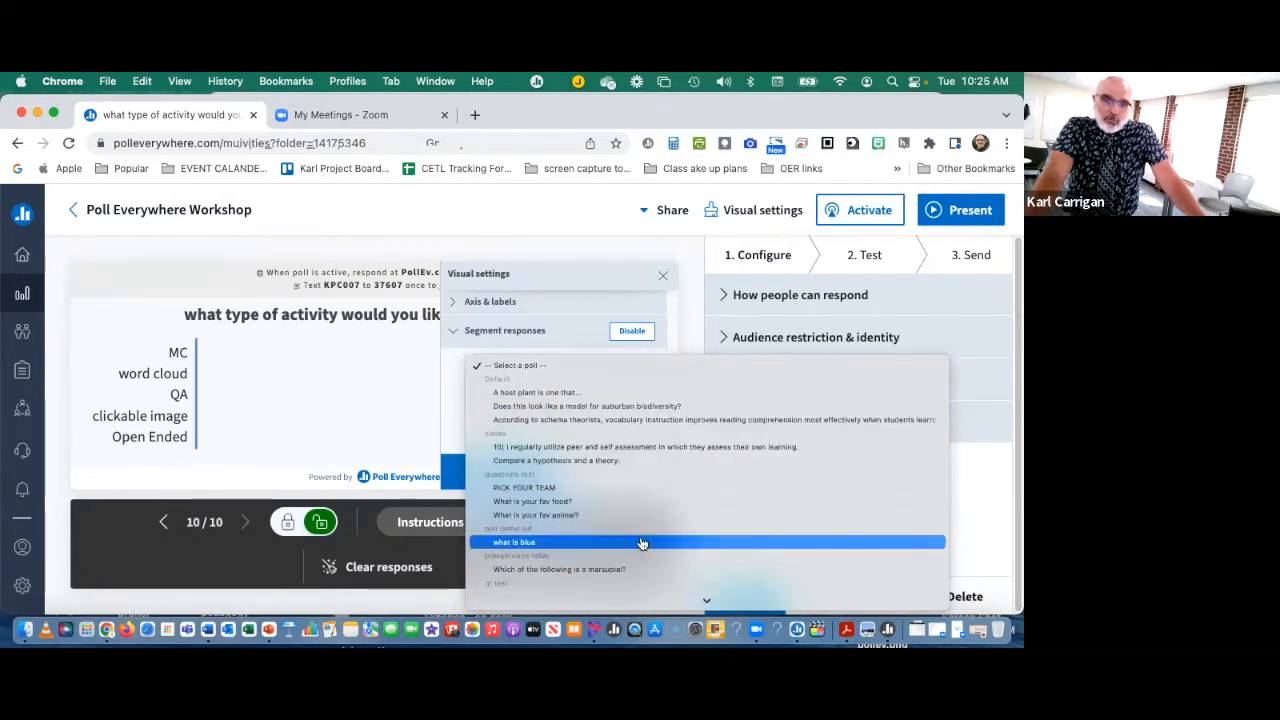
scroll(640, 543, "down", 3)
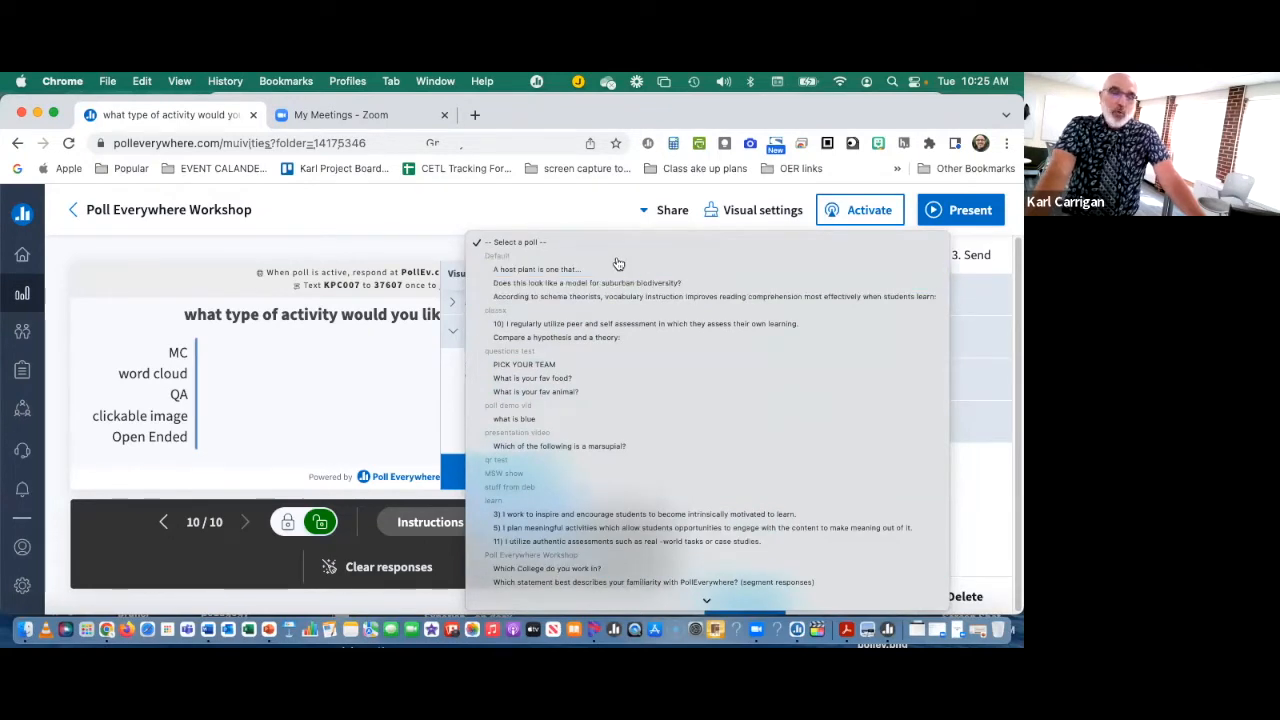
left_click(604, 215)
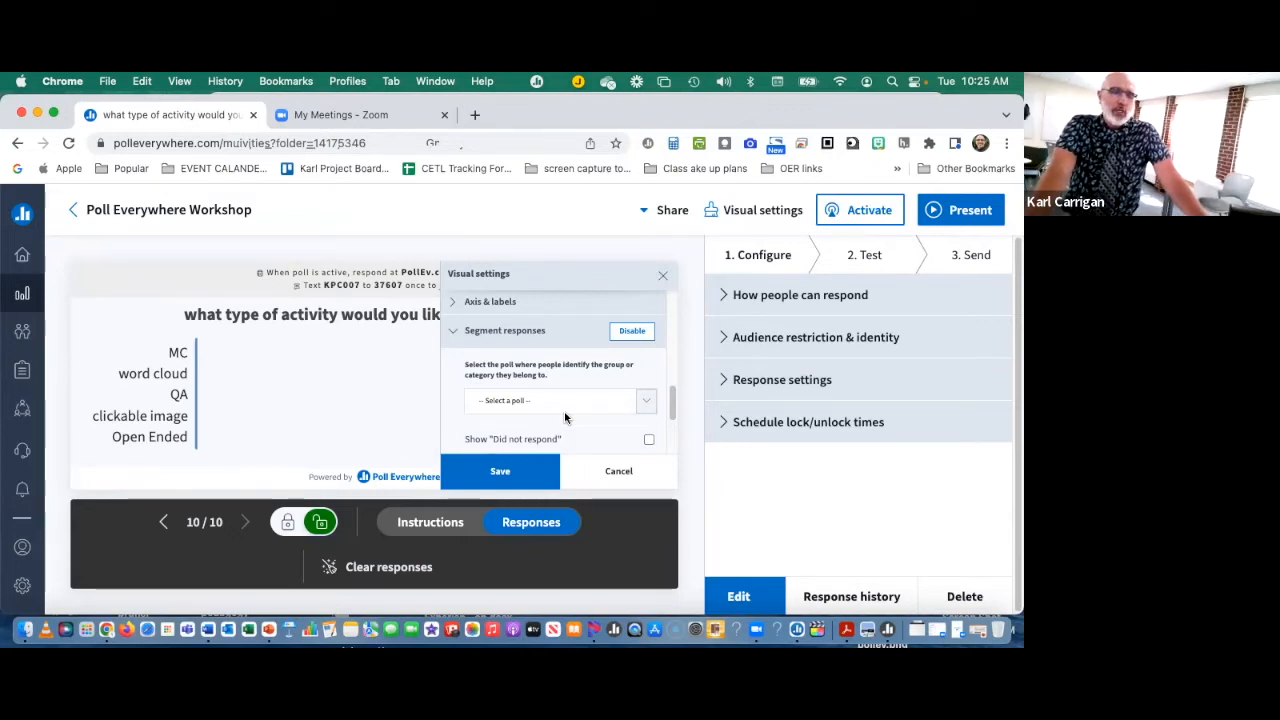
left_click(618, 472)
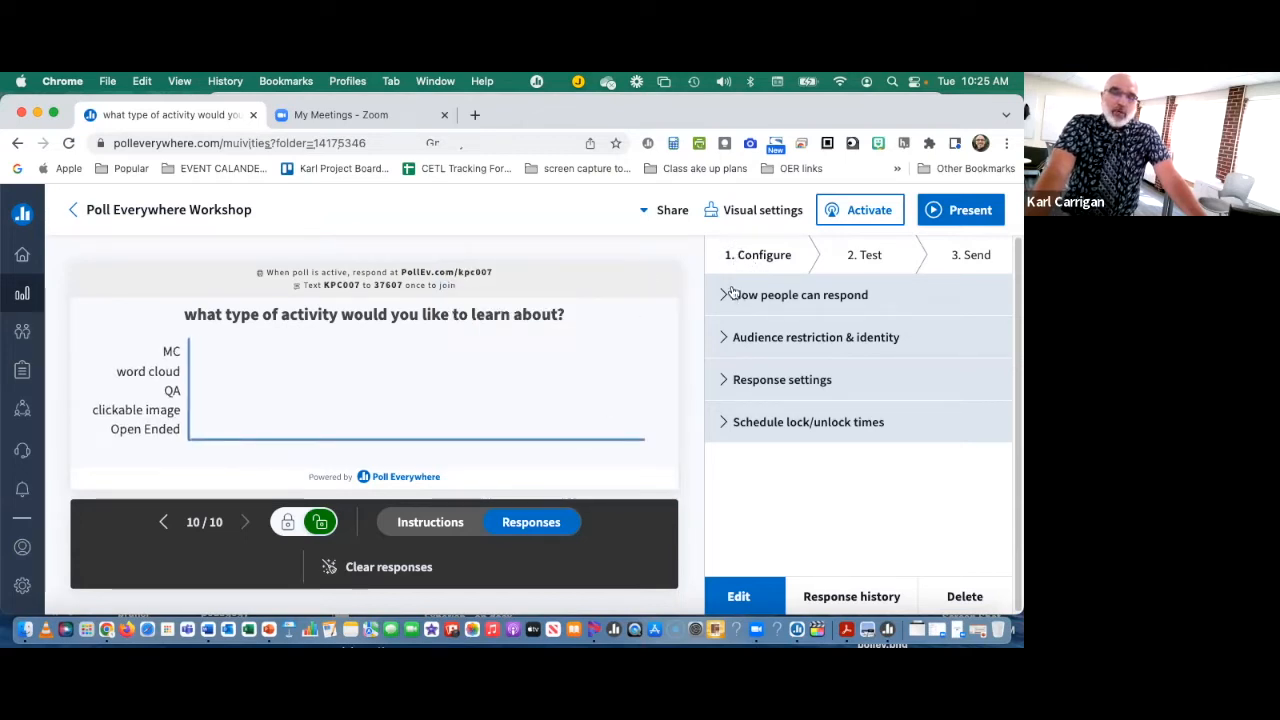
Step: Turn on showing the total results on the poll's chart and save the visual settings
left_click(745, 212)
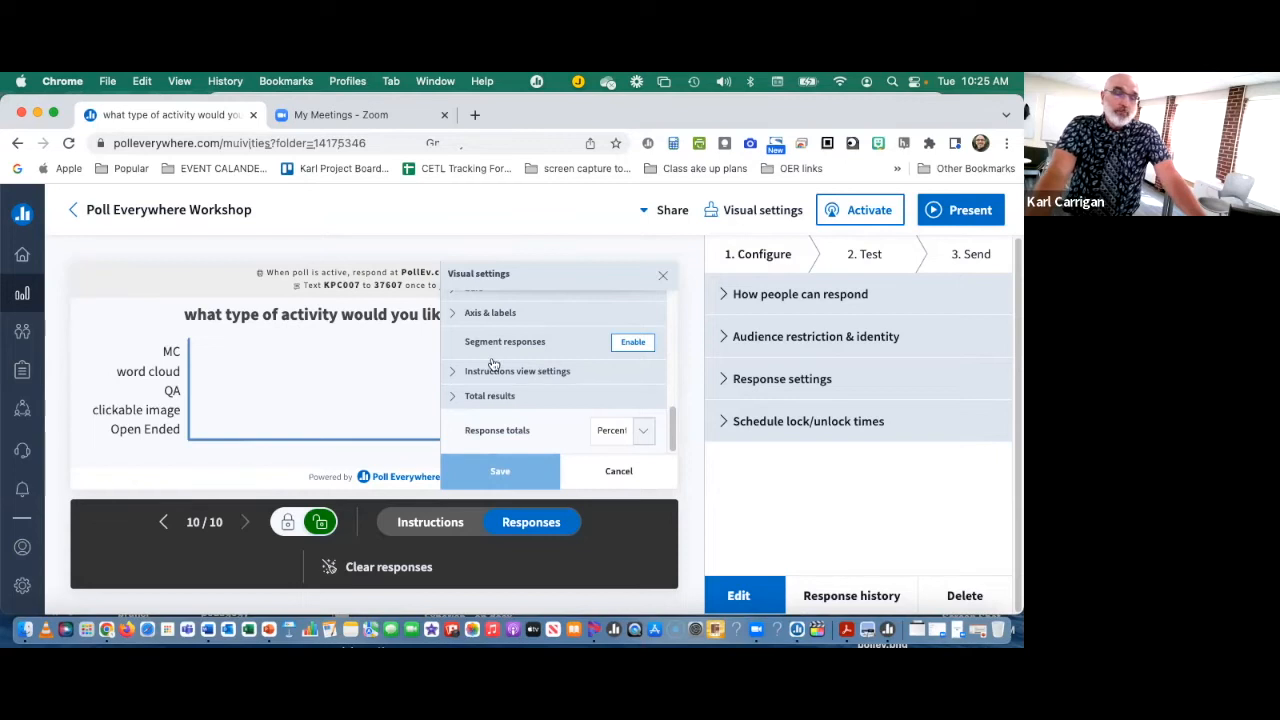
left_click(455, 398)
scroll(609, 384, "down", 1)
scroll(609, 384, "down", 1)
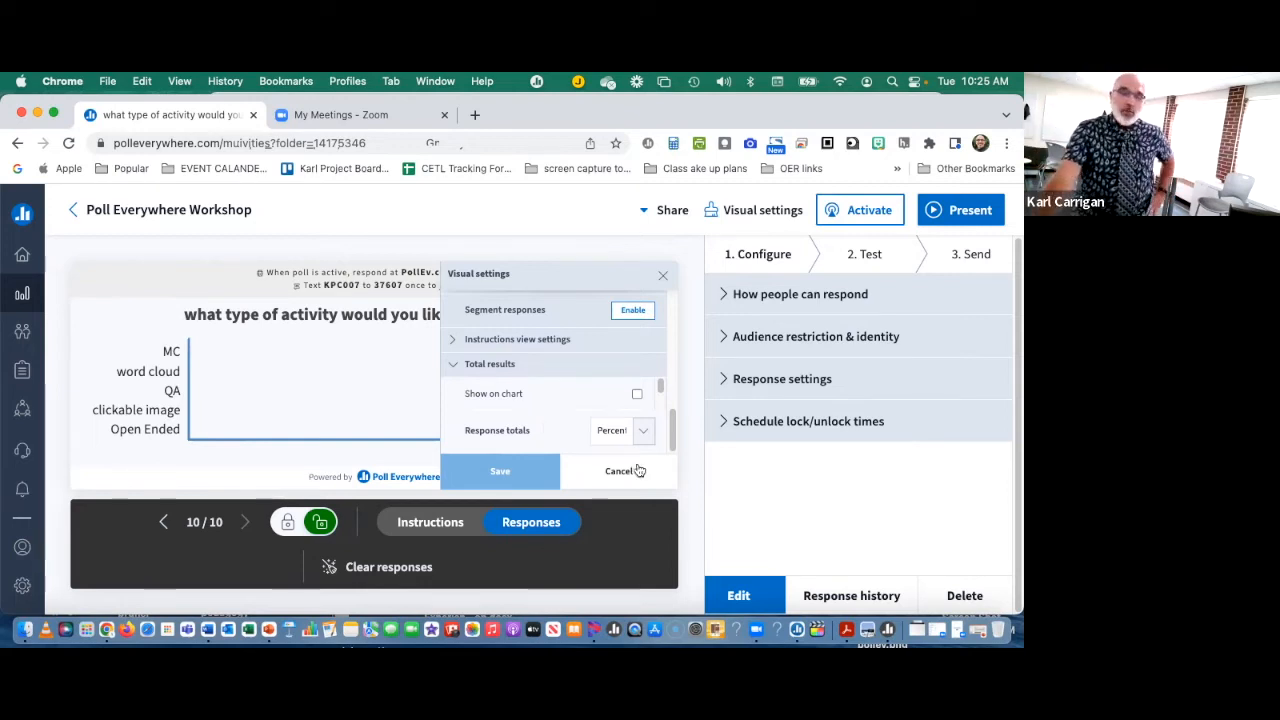
left_click(637, 394)
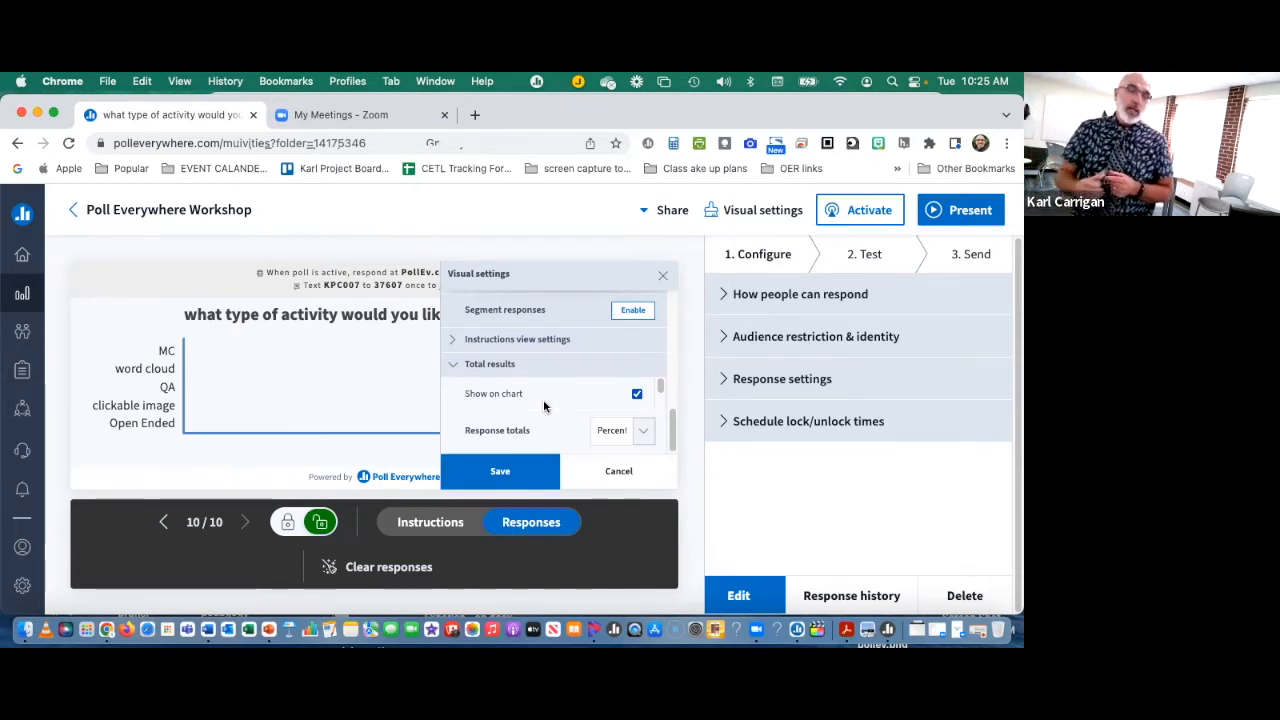
left_click(491, 470)
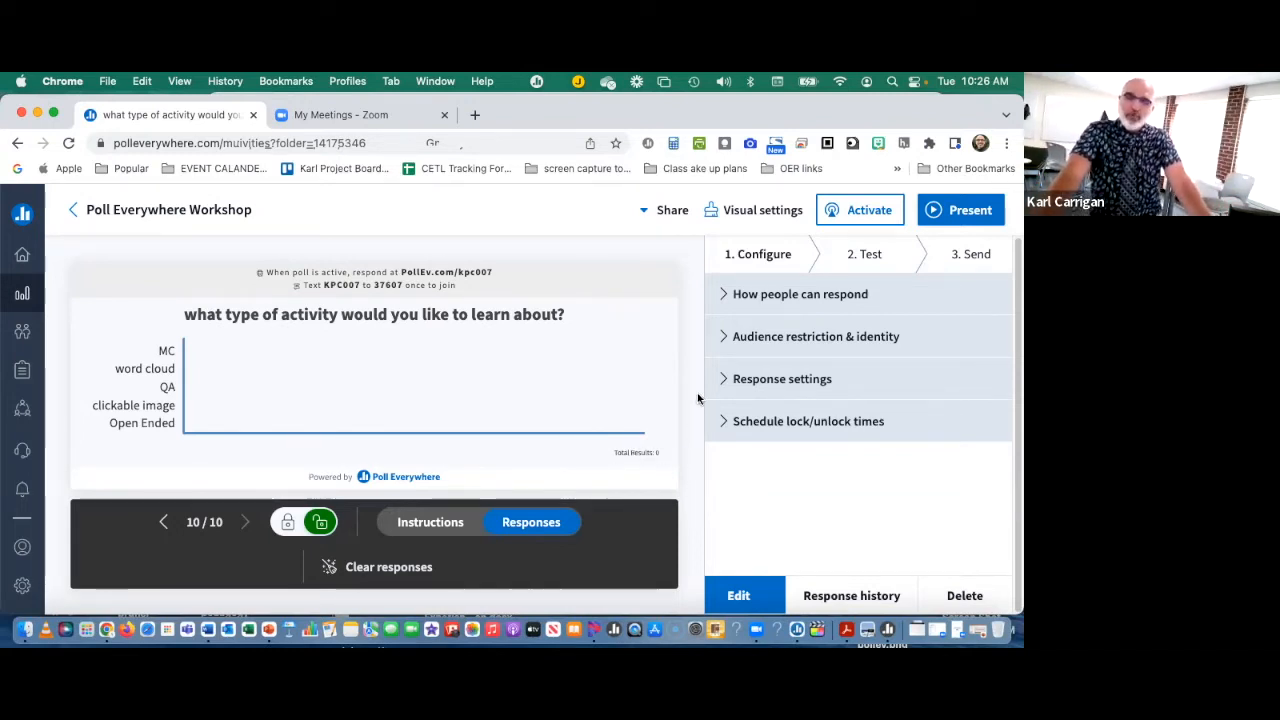
Step: Review how people can respond to the poll and its audience restriction and participant identity options
left_click(724, 296)
scroll(775, 345, "down", 2)
scroll(777, 348, "down", 1)
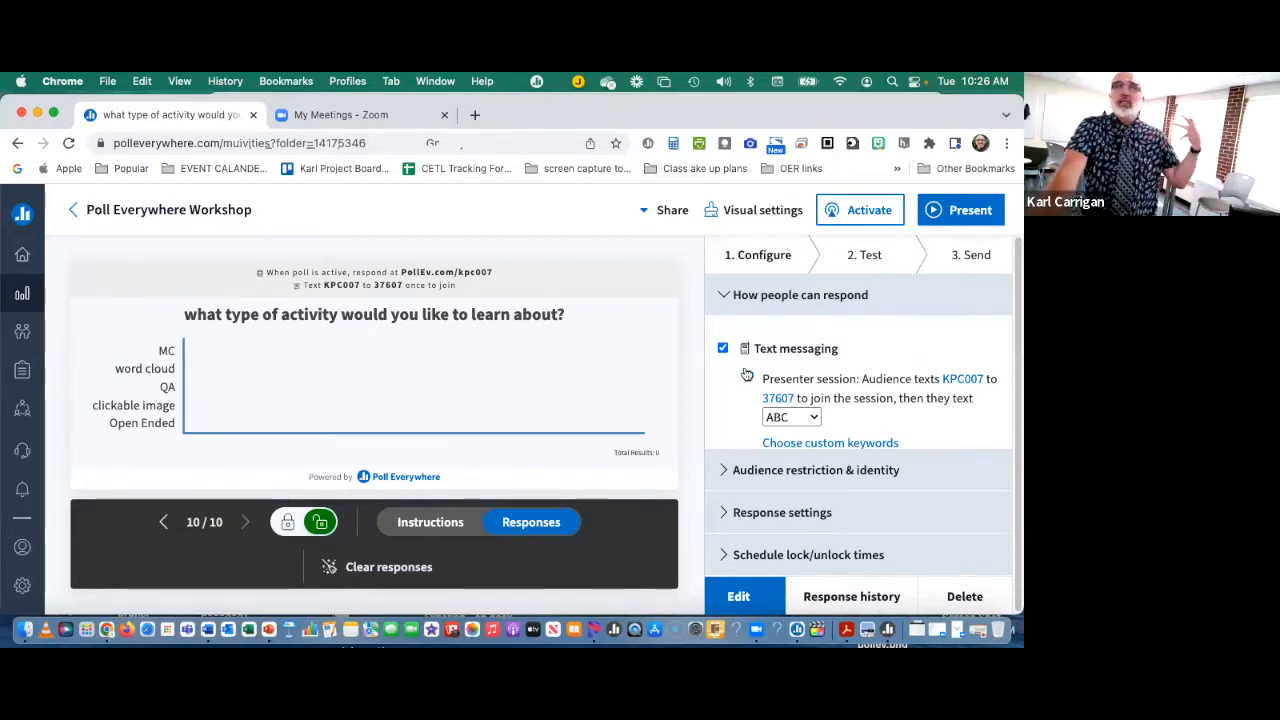
left_click(747, 373)
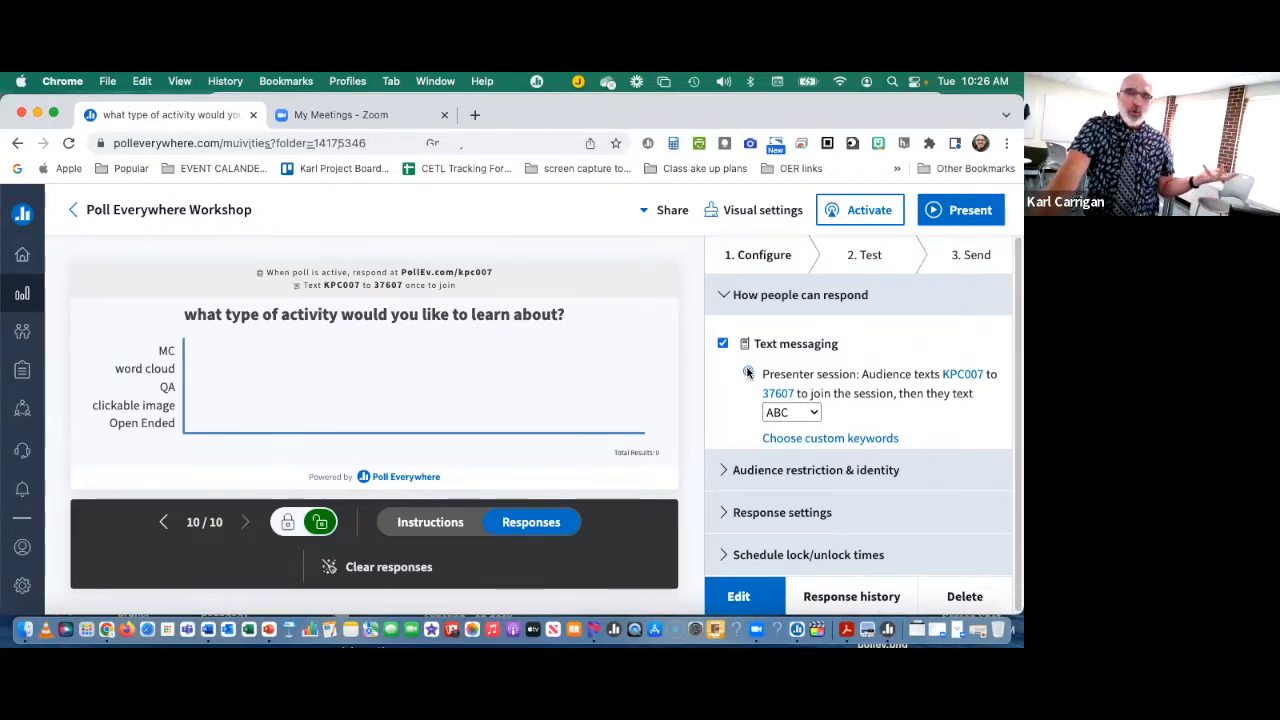
left_click(726, 469)
scroll(816, 427, "down", 1)
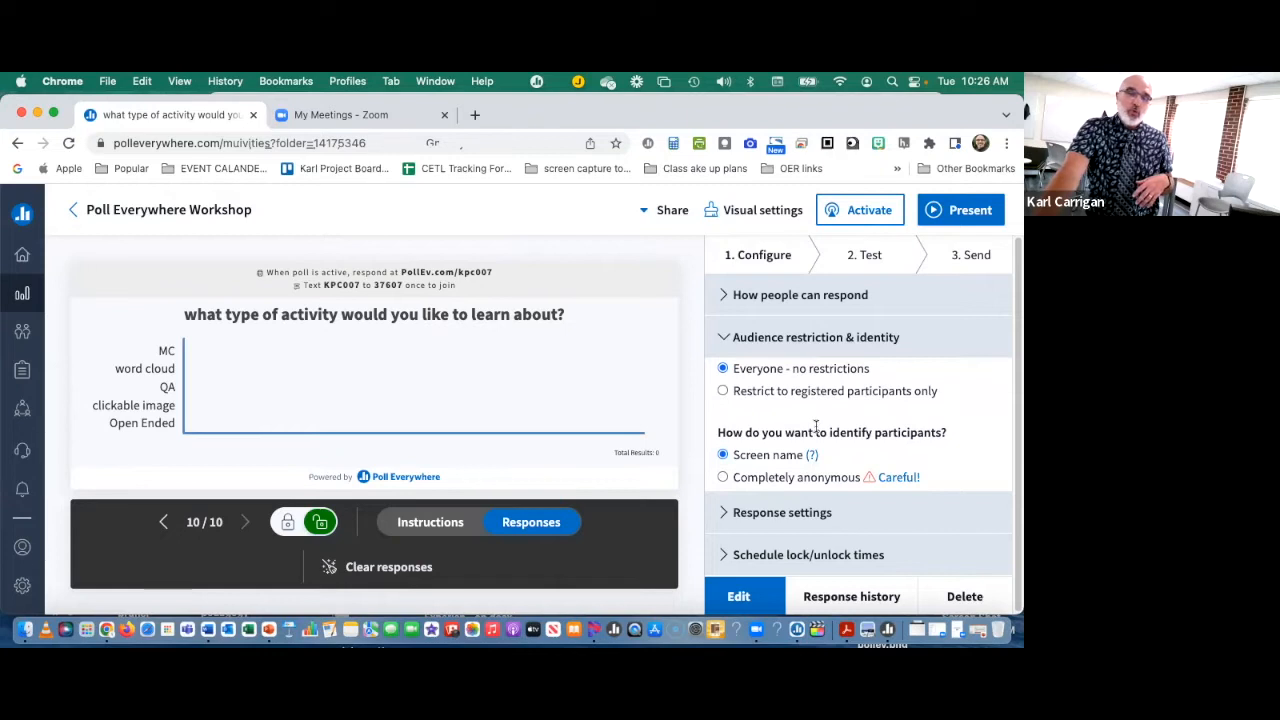
scroll(815, 435, "up", 1)
scroll(811, 449, "down", 1)
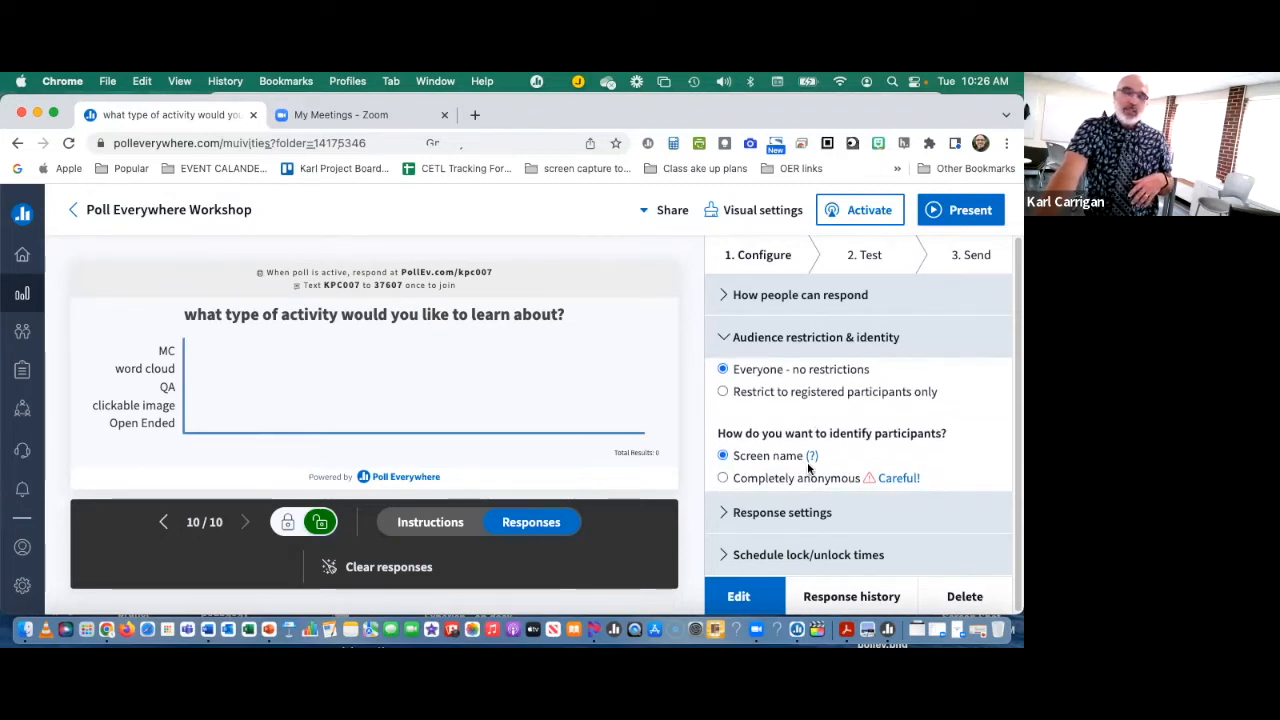
scroll(815, 450, "up", 1)
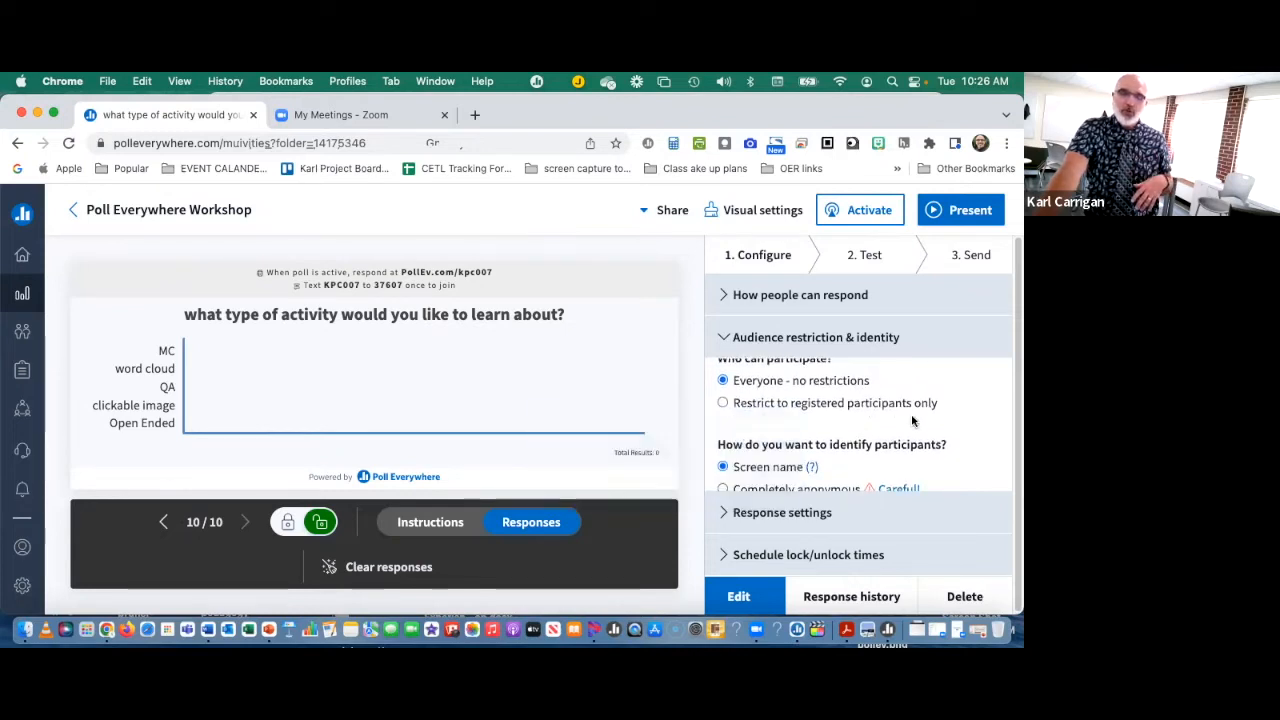
scroll(795, 435, "up", 1)
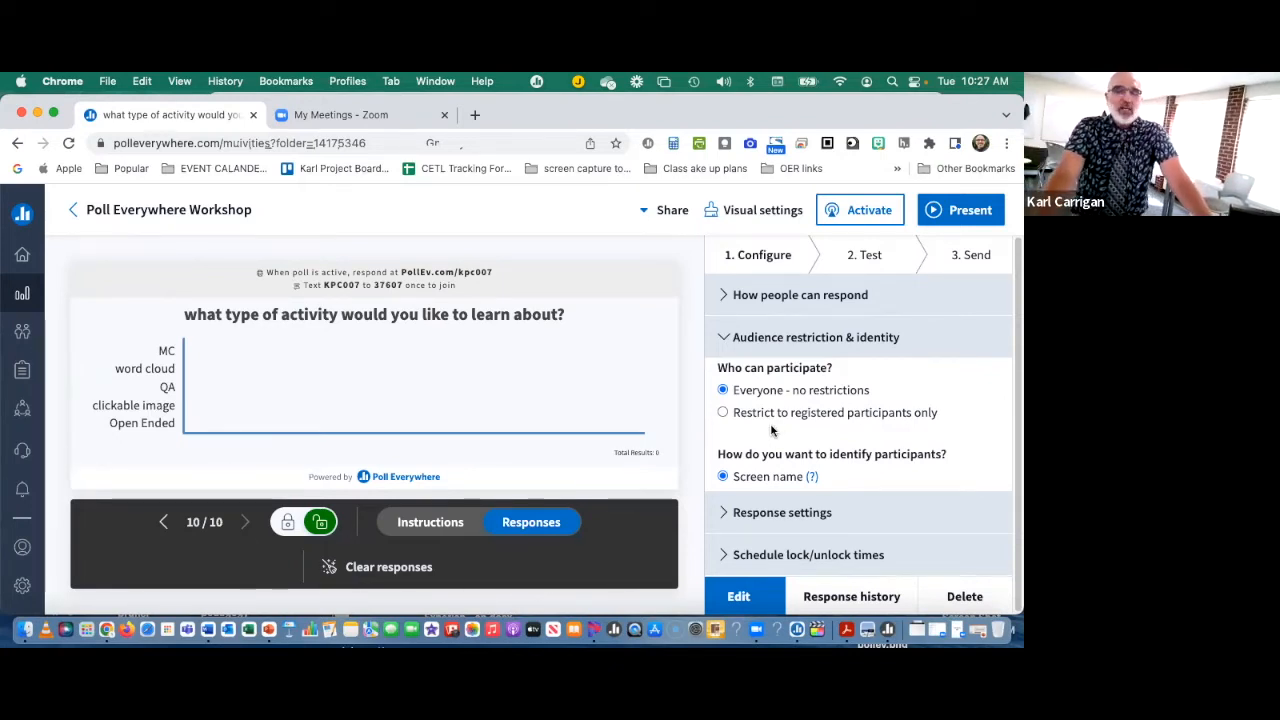
scroll(770, 425, "down", 1)
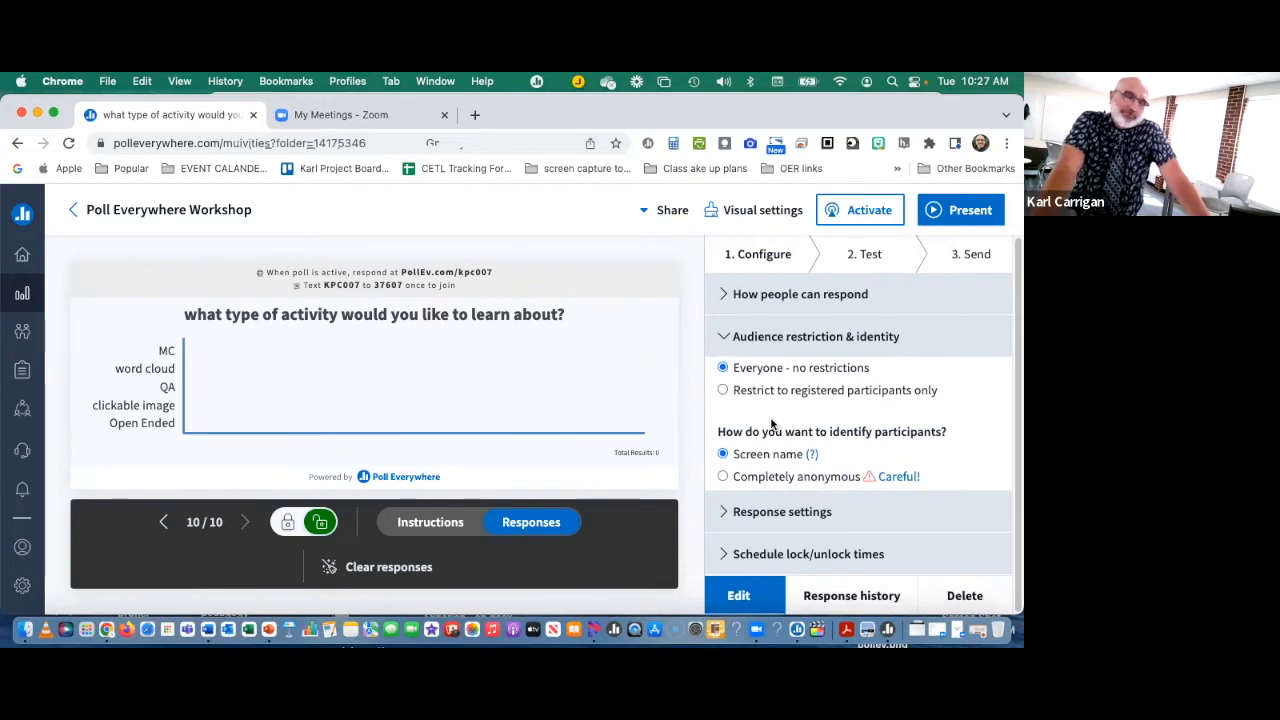
Step: Examine the poll's response limits and its scheduled lock and unlock time options
left_click(727, 511)
scroll(727, 505, "down", 2)
scroll(800, 480, "up", 2)
scroll(813, 454, "down", 3)
scroll(810, 455, "up", 2)
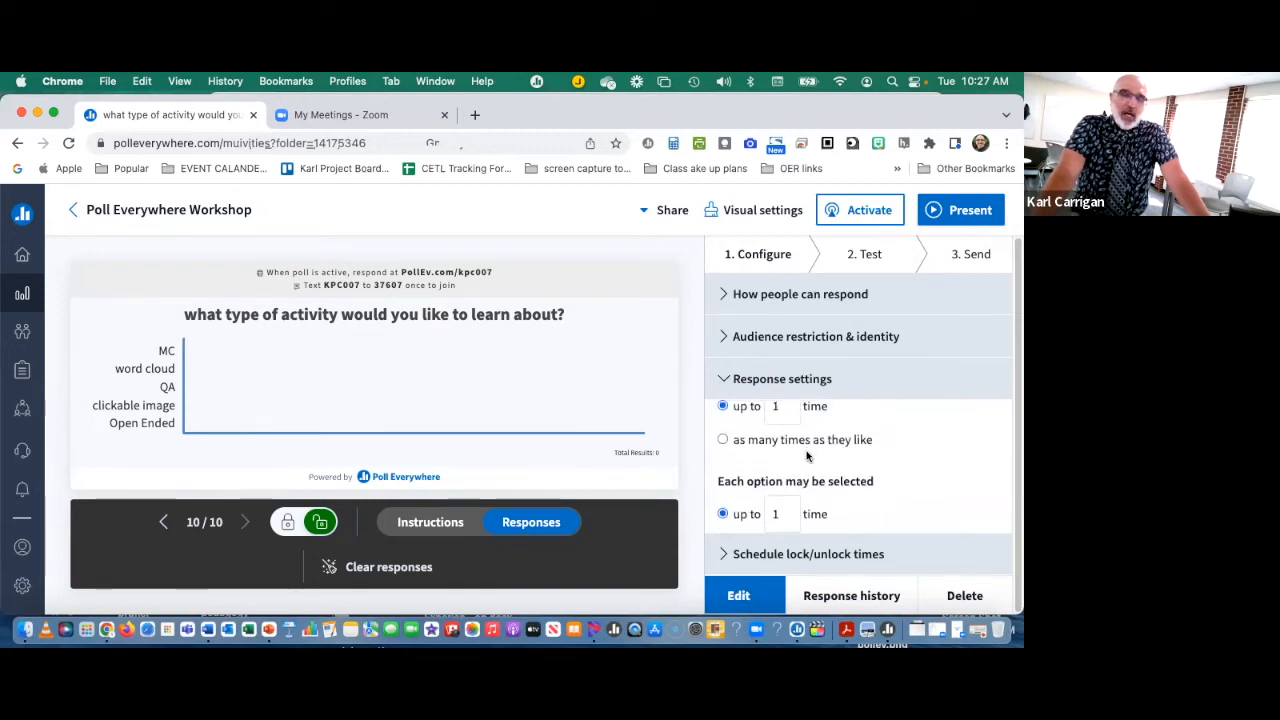
scroll(808, 456, "down", 3)
scroll(808, 456, "down", 3)
scroll(808, 456, "down", 3)
left_click(721, 554)
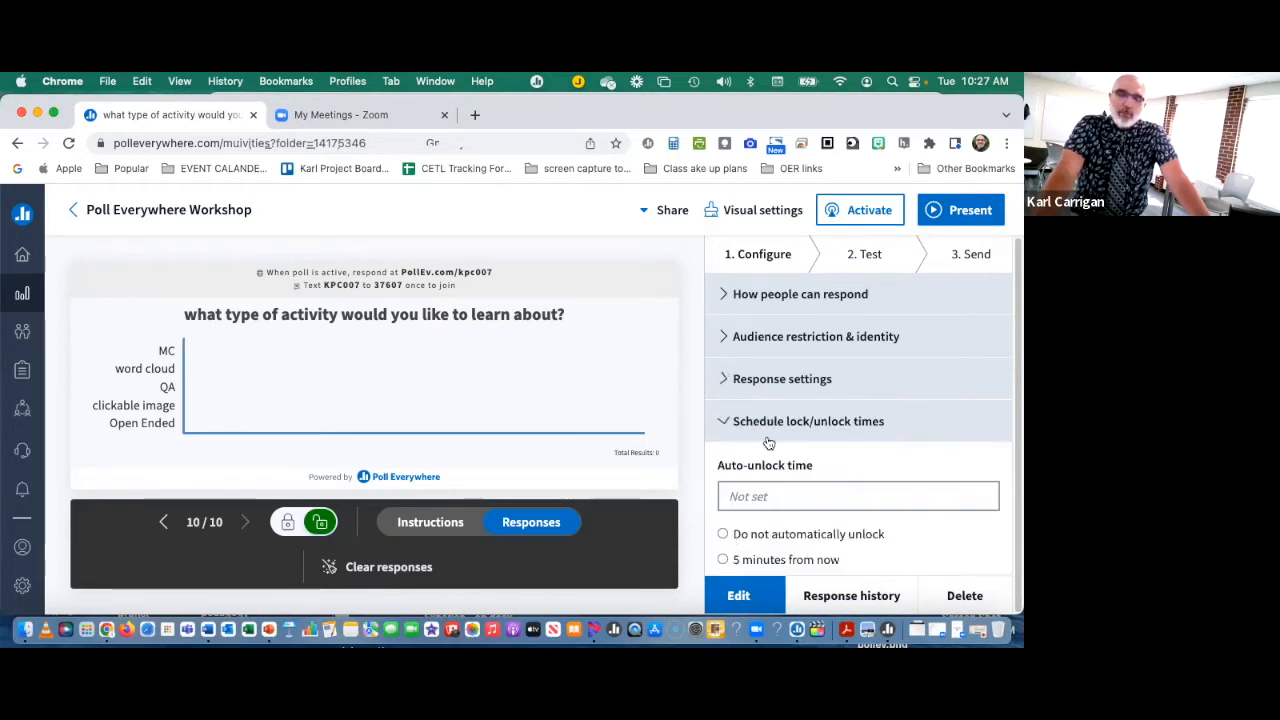
scroll(781, 487, "down", 5)
scroll(785, 484, "up", 5)
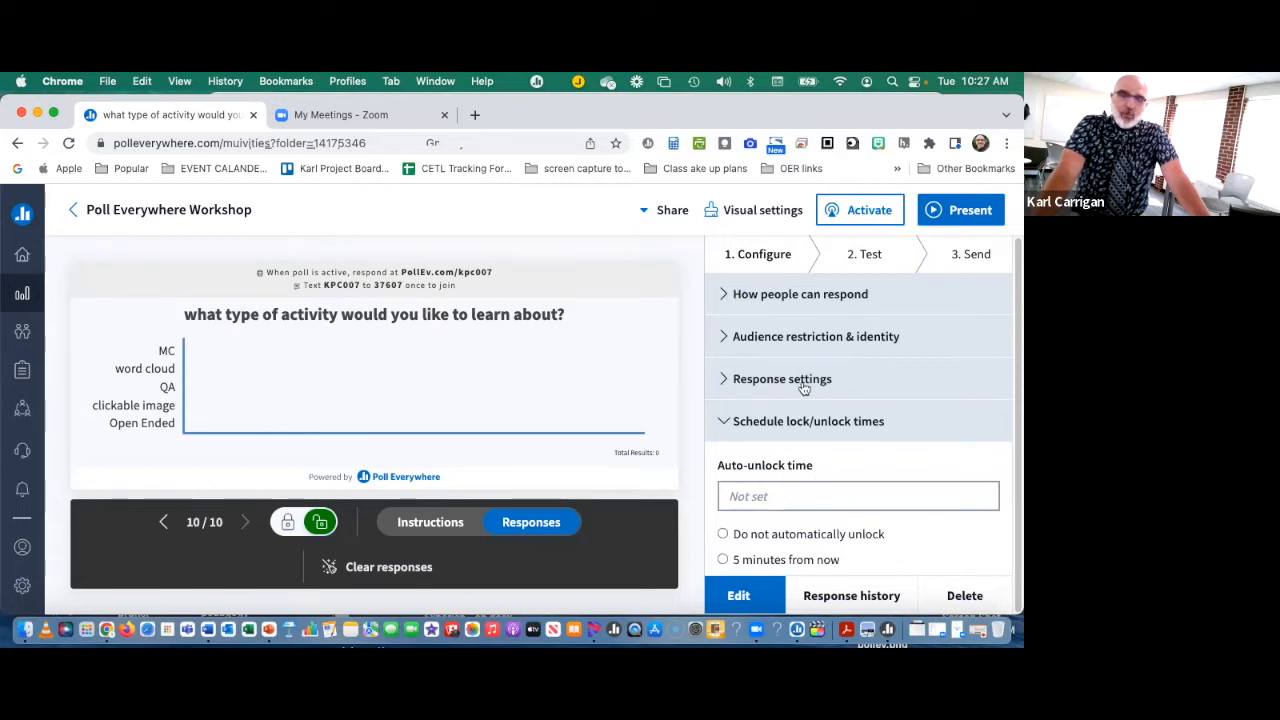
Step: Open the poll's web test preview and activate the poll so it accepts responses
left_click(852, 256)
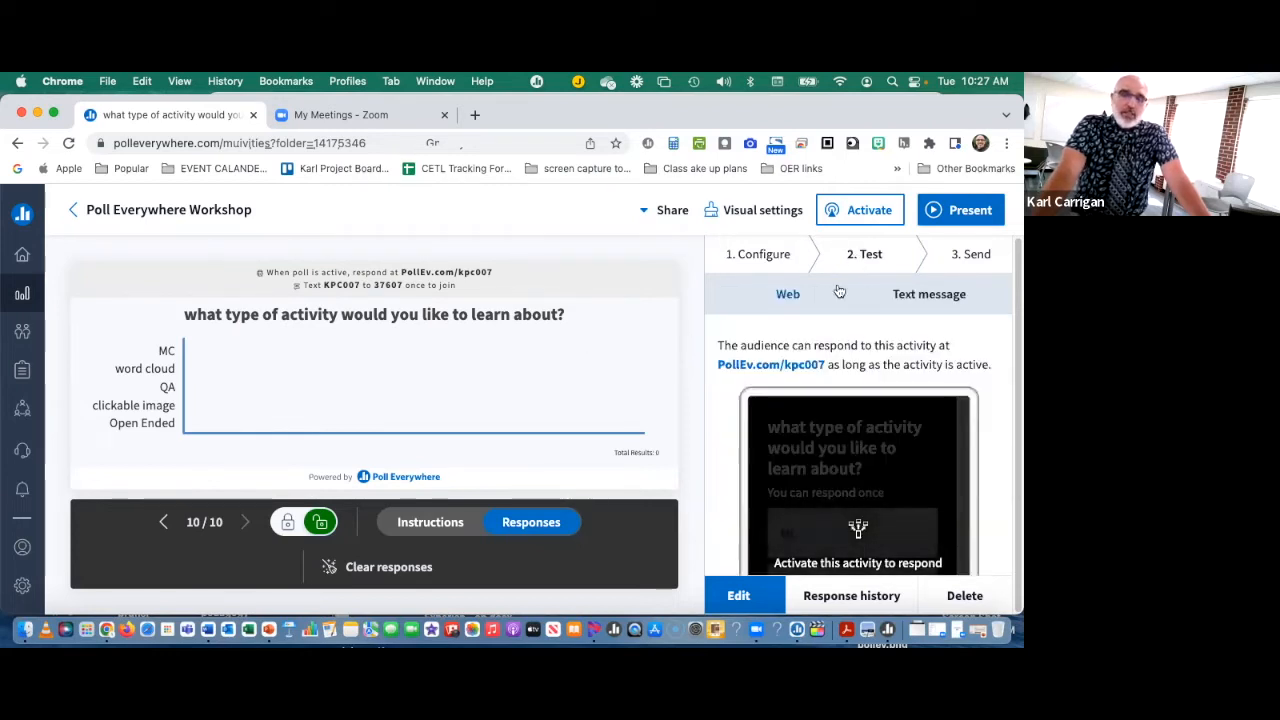
scroll(752, 406, "down", 2)
scroll(753, 406, "down", 2)
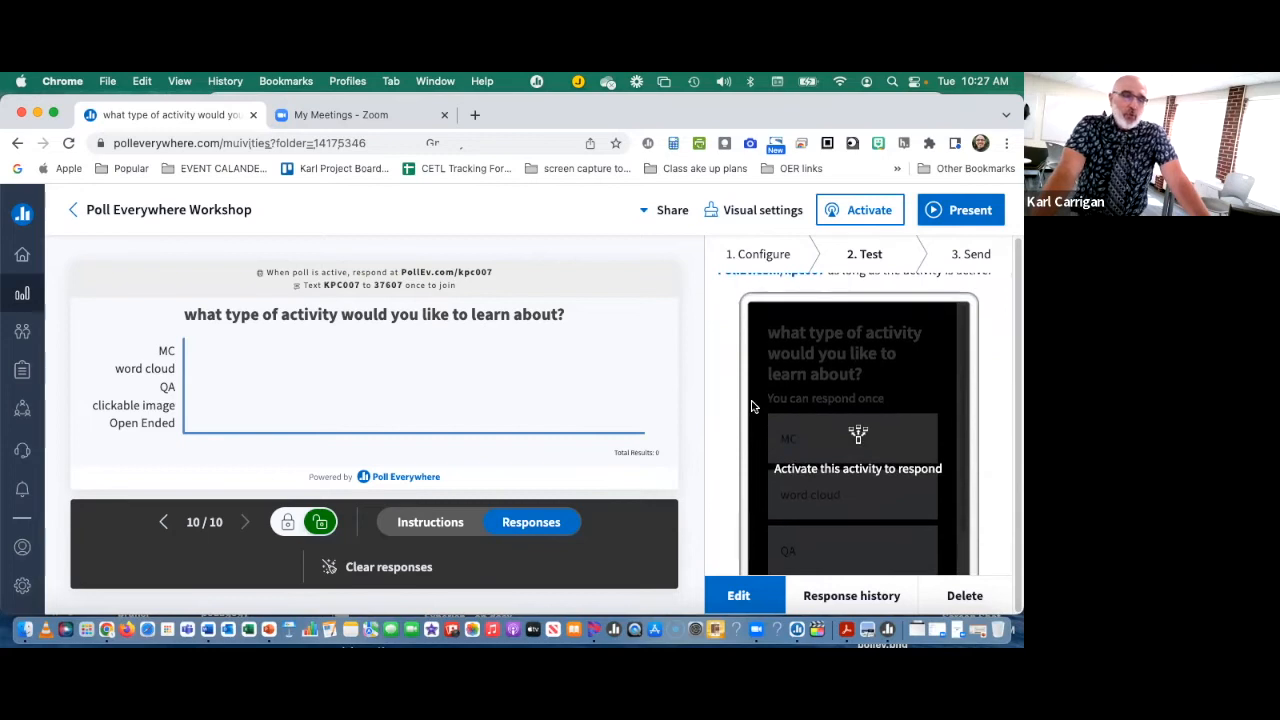
scroll(753, 406, "down", 1)
scroll(755, 410, "down", 1)
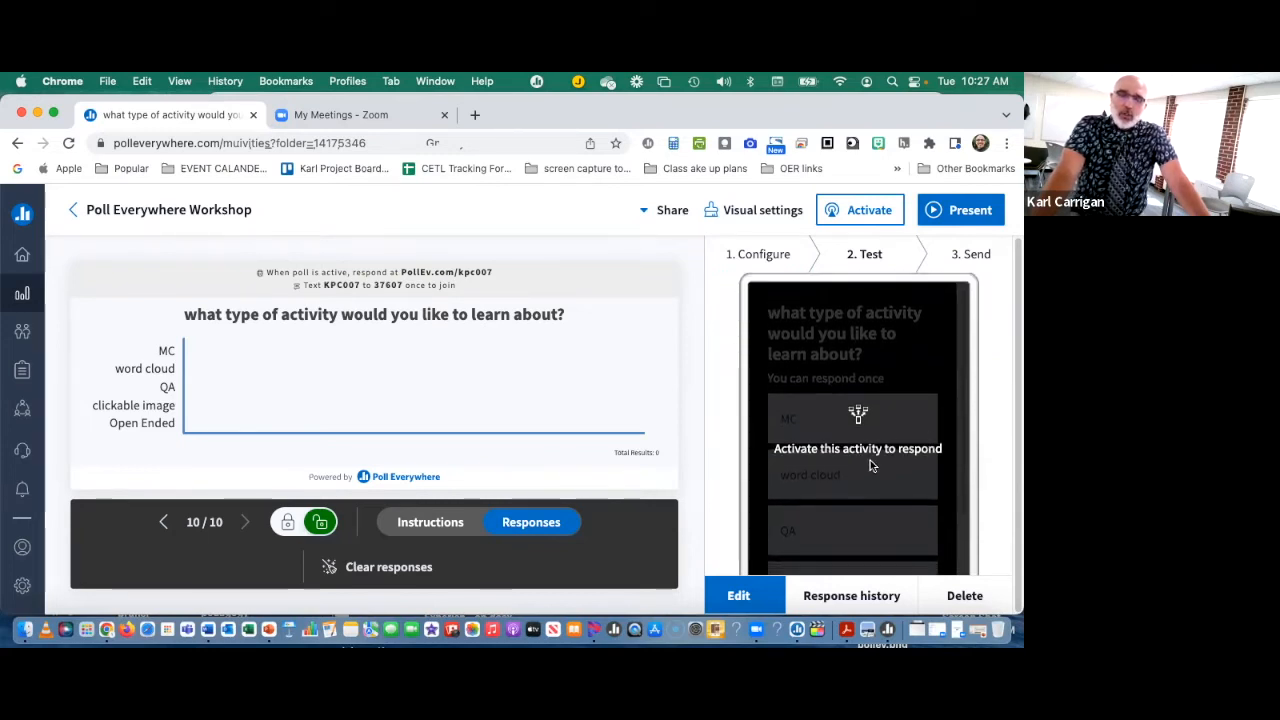
scroll(852, 410, "down", 1)
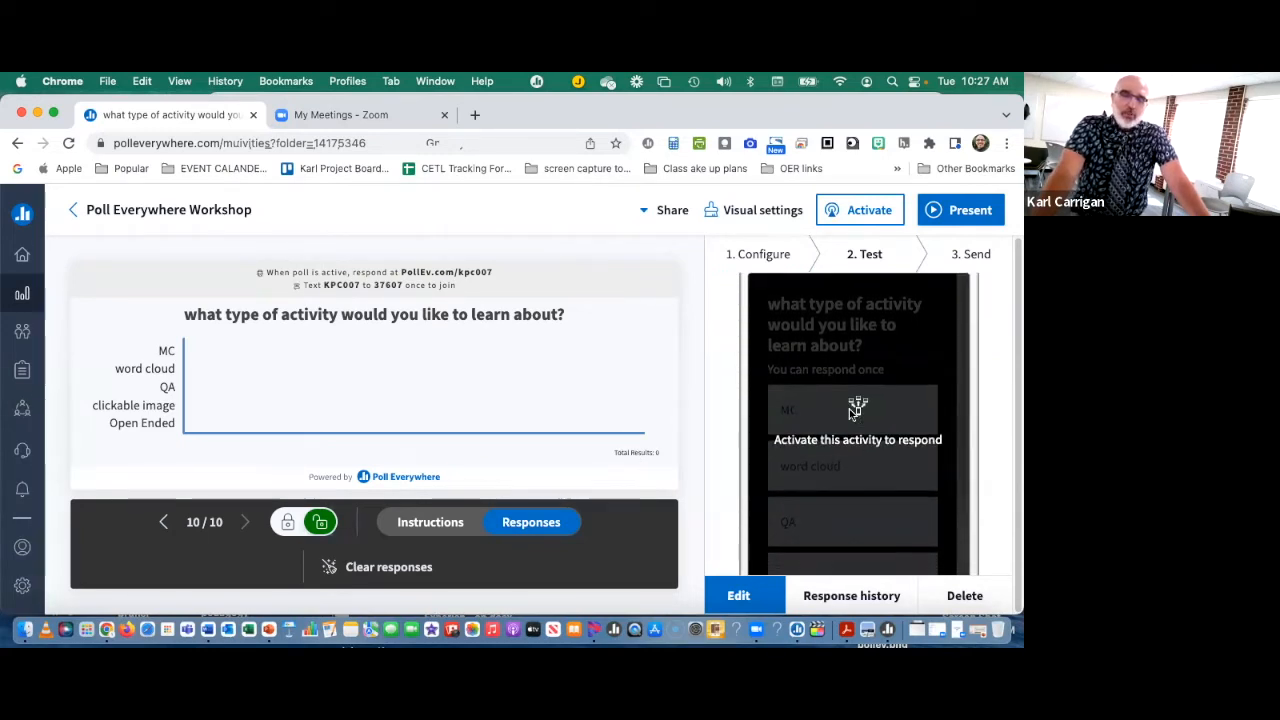
scroll(852, 412, "down", 2)
scroll(851, 417, "up", 4)
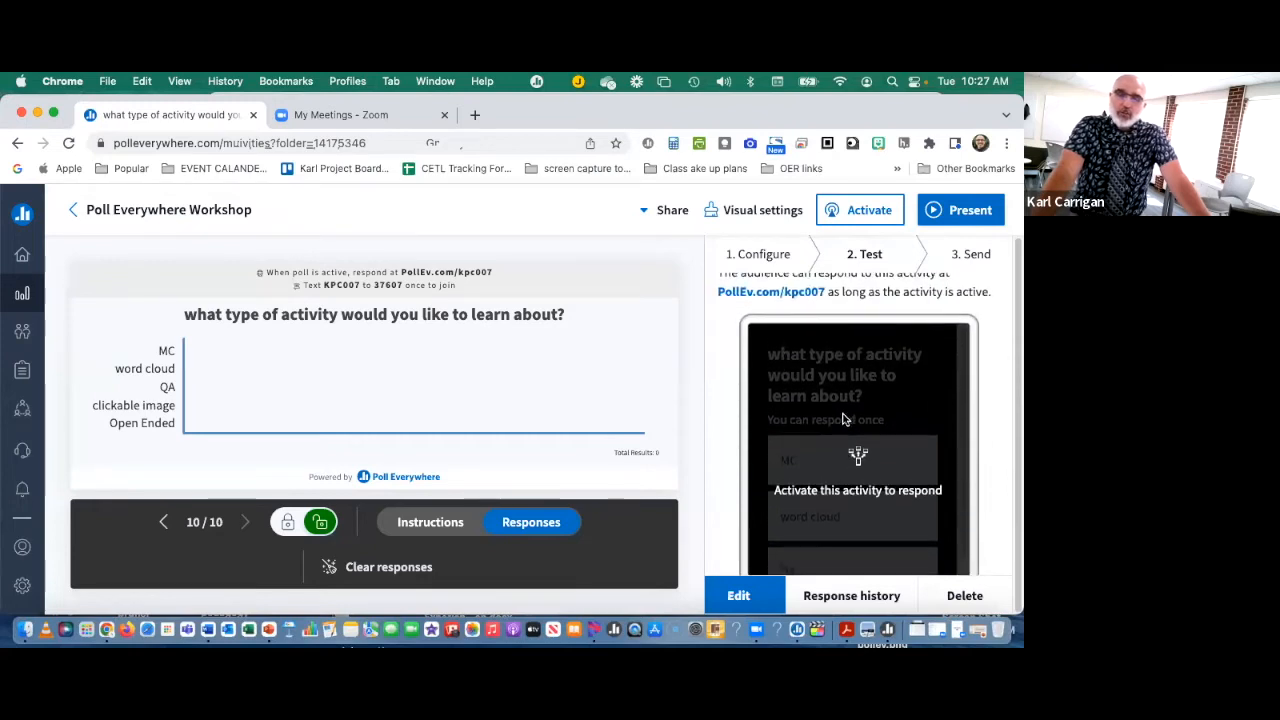
left_click(852, 211)
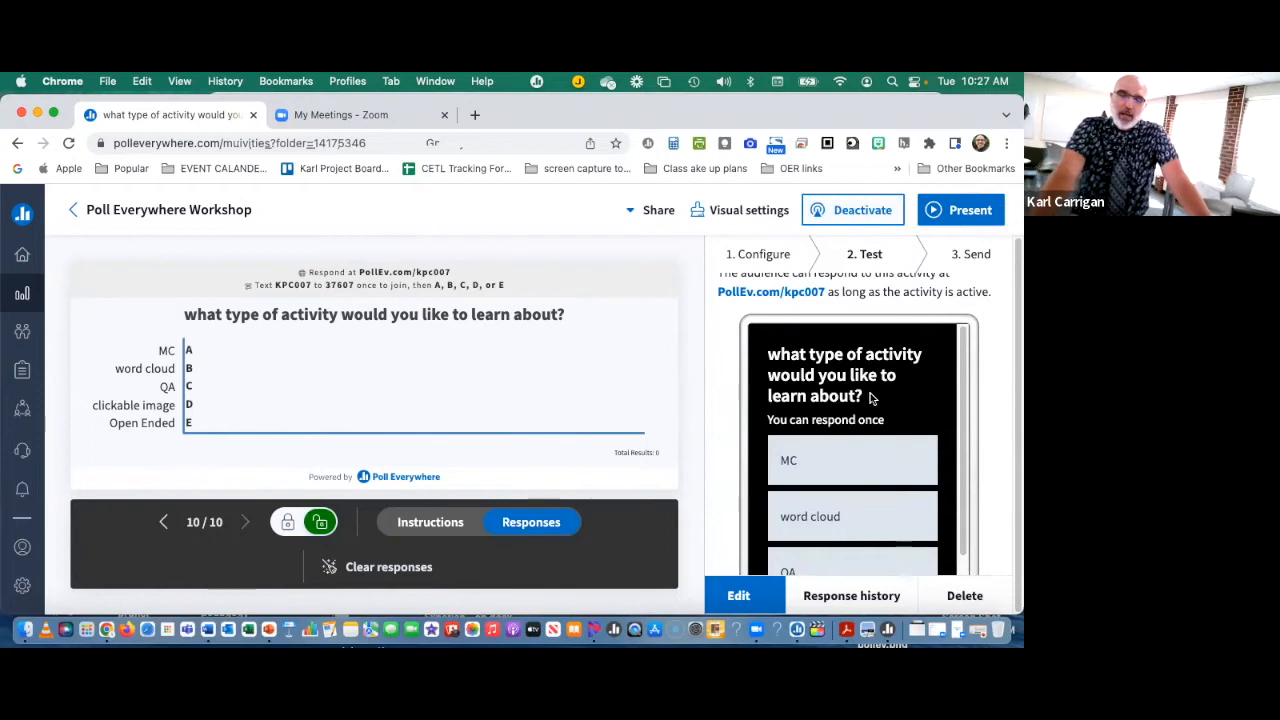
Step: Submit "word cloud" as a test response, present the poll's results full screen, and exit the presentation
scroll(866, 396, "down", 2)
scroll(833, 408, "down", 2)
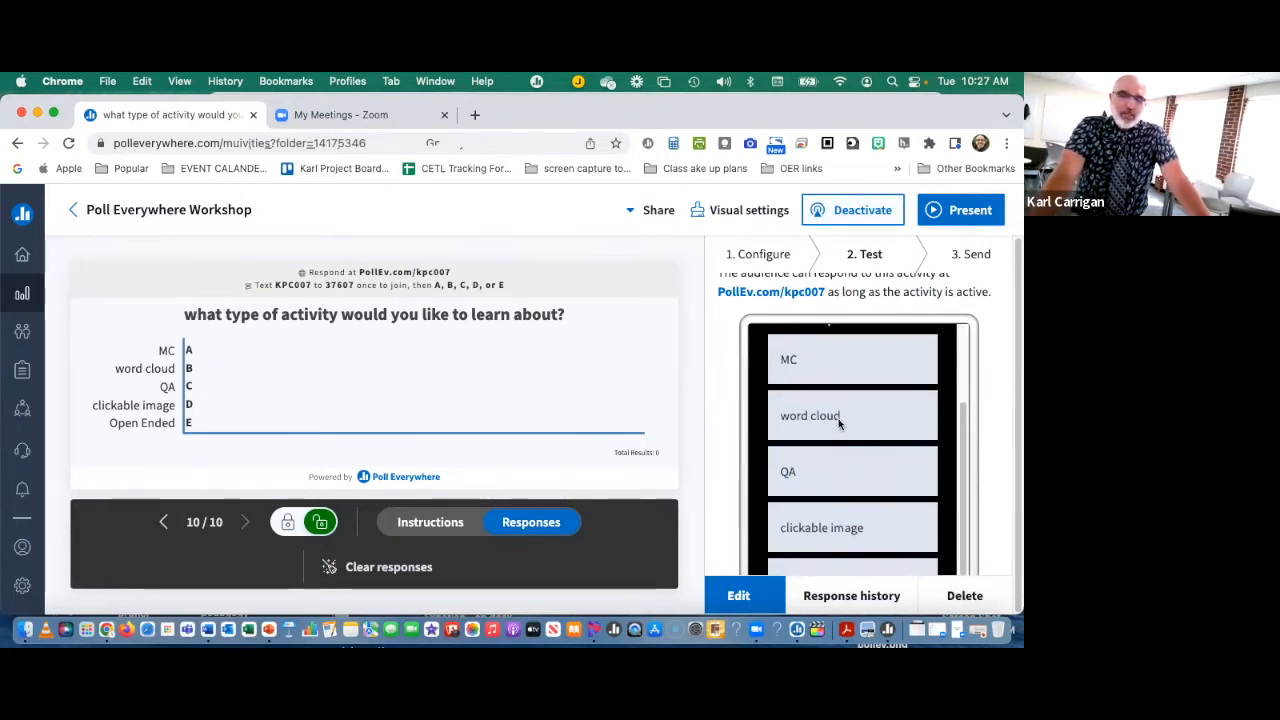
left_click(831, 410)
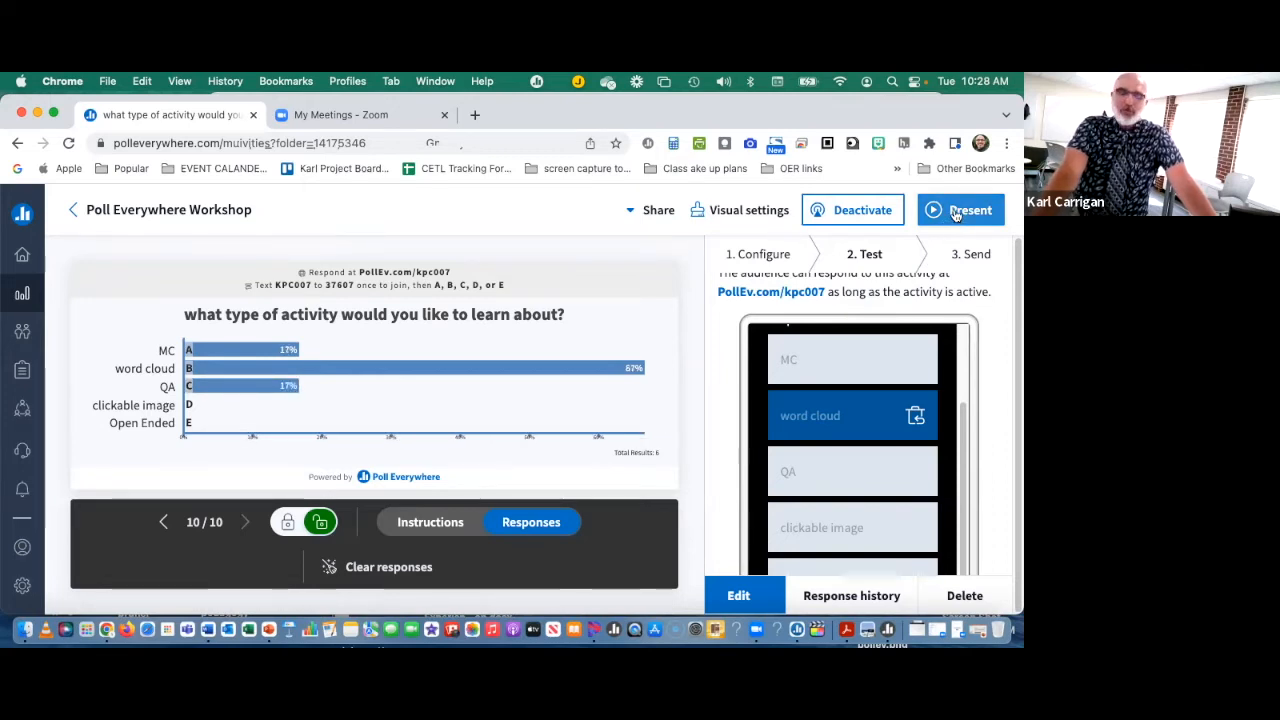
left_click(955, 214)
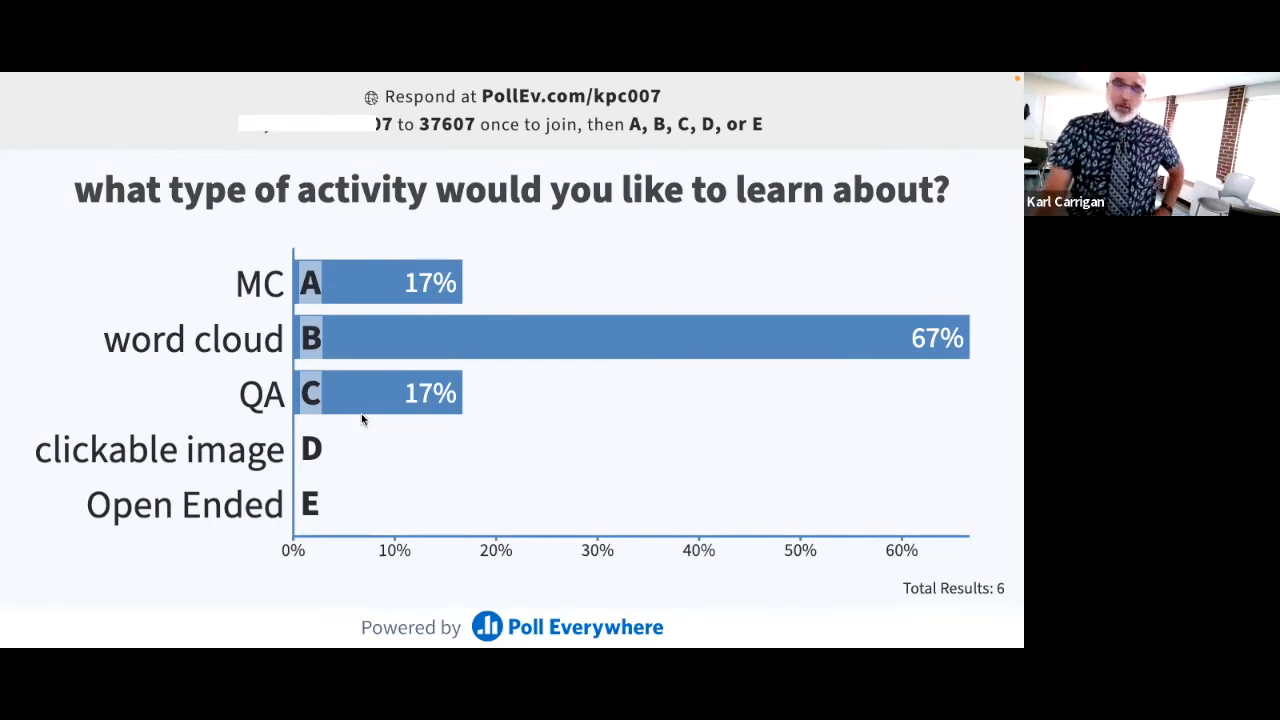
key("Escape")
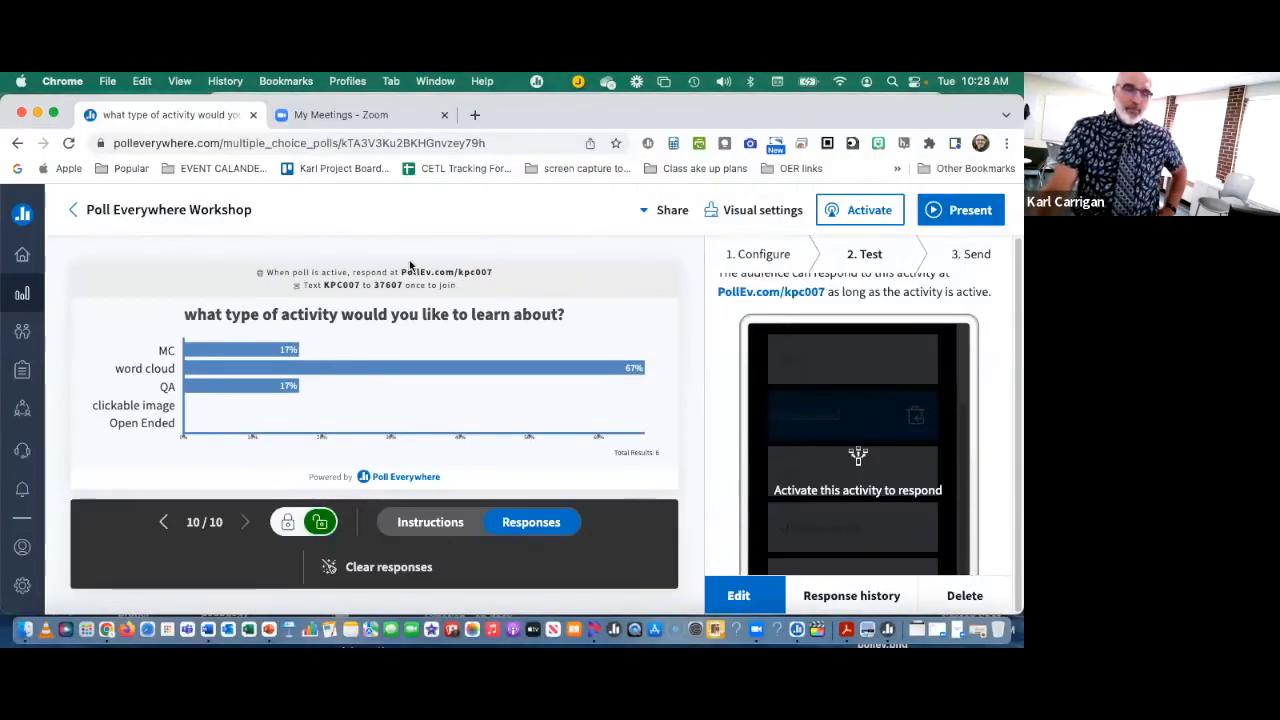
Step: Return to the Poll Everywhere Workshop folder and start a new word cloud activity there
left_click(169, 211)
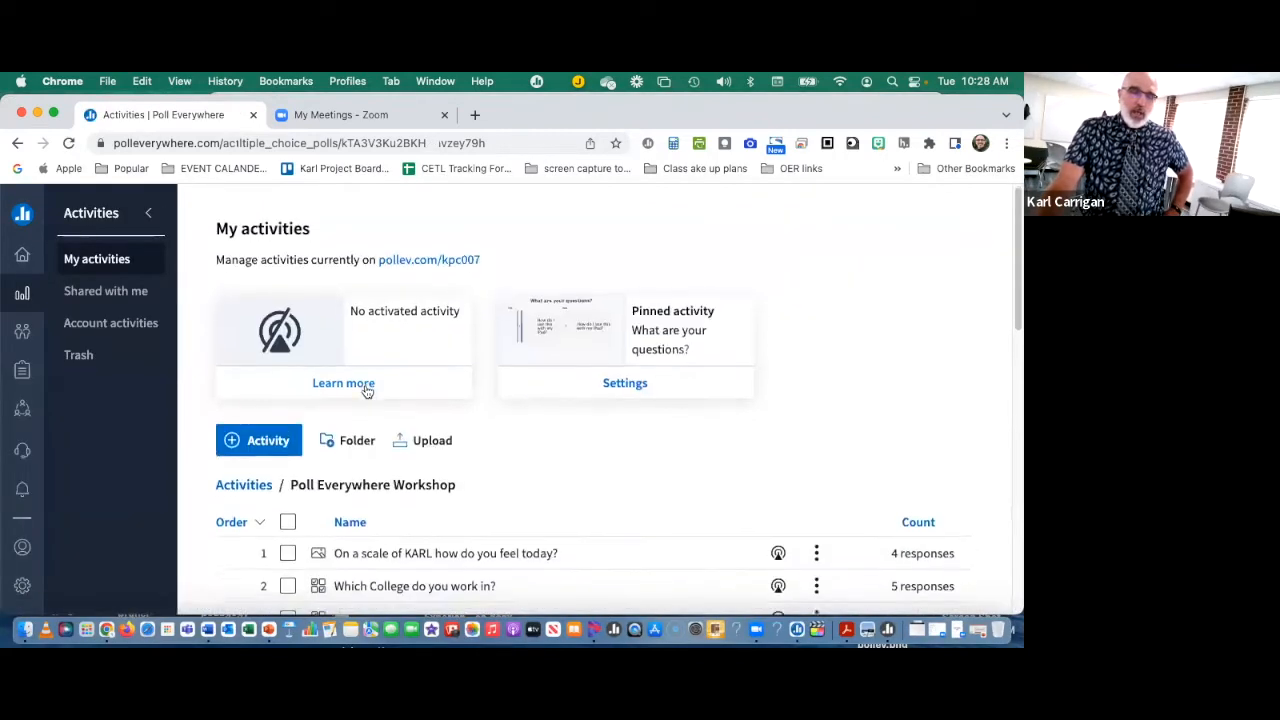
scroll(366, 391, "down", 1)
left_click(259, 393)
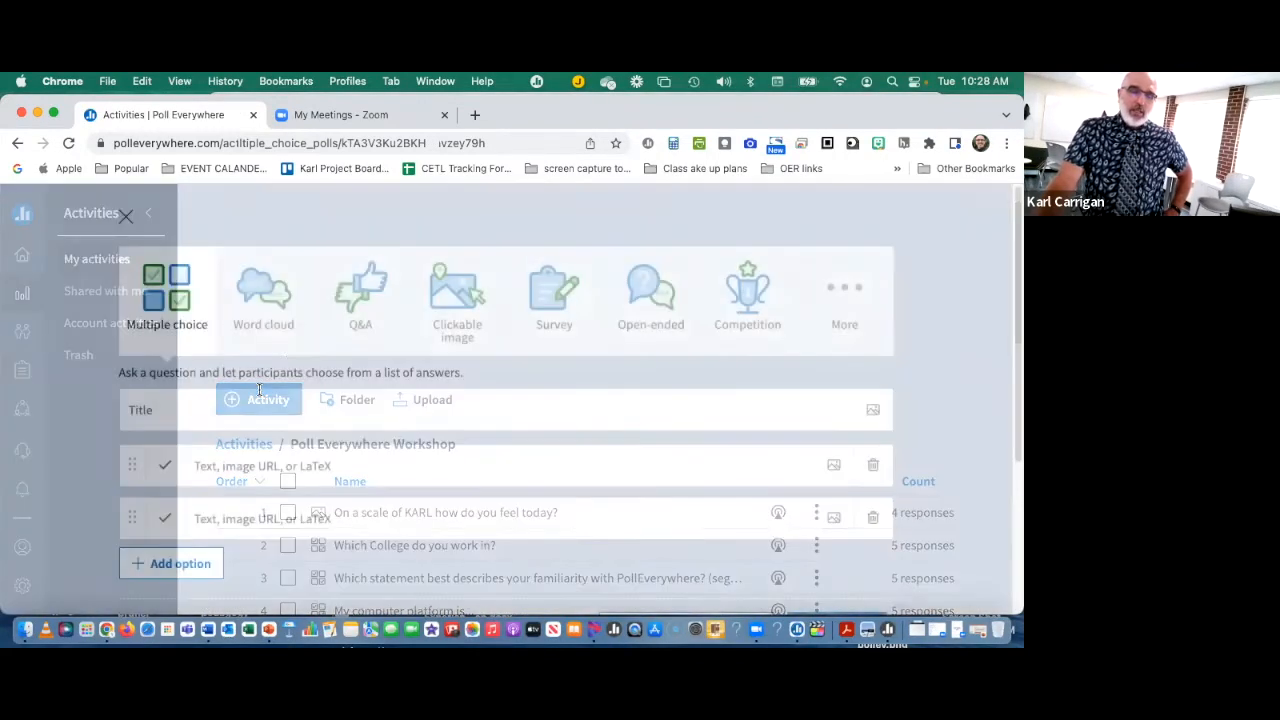
left_click(281, 297)
left_click(264, 400)
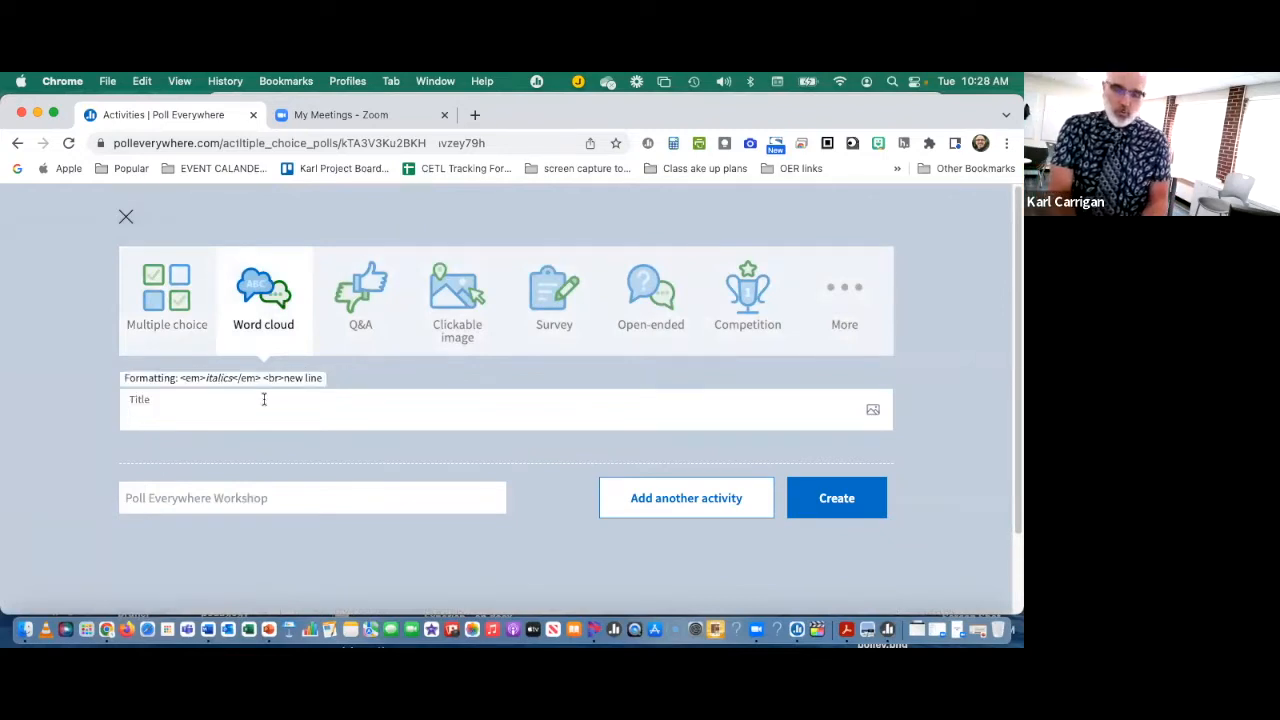
Step: Title the word cloud "What is you favorite food." and save it with the option to add another activity
type("What is you")
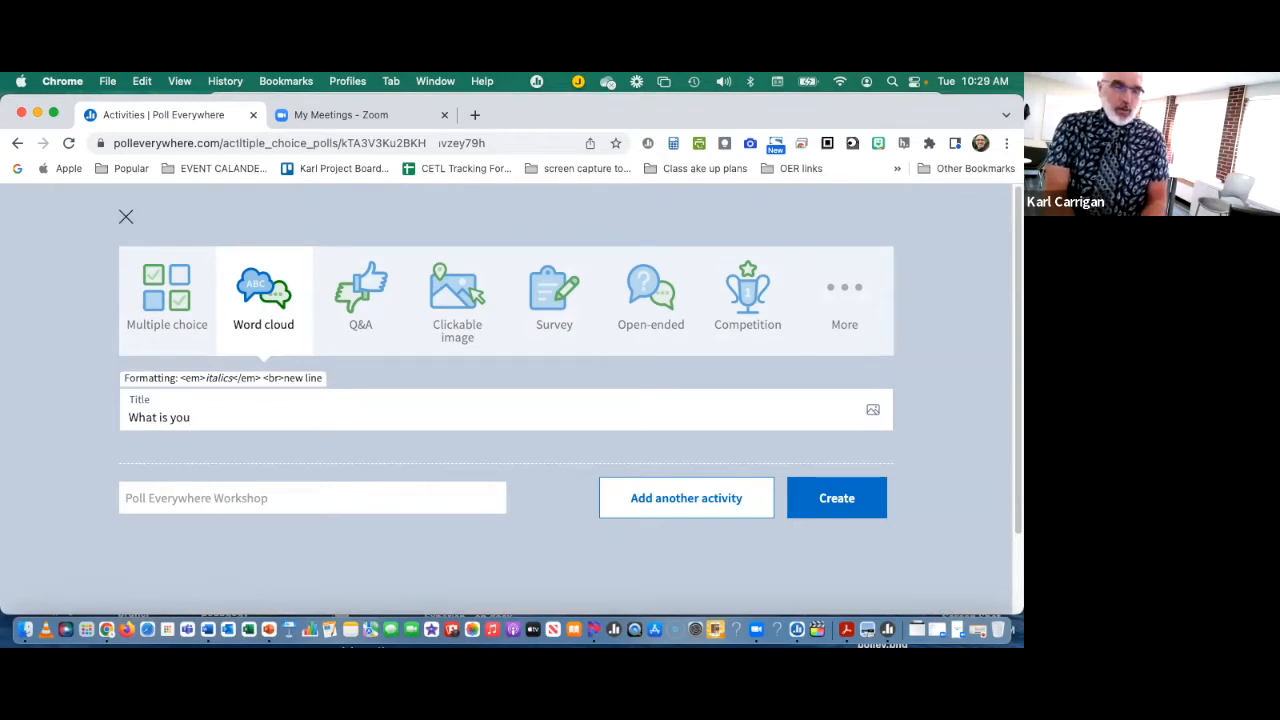
type(" fav")
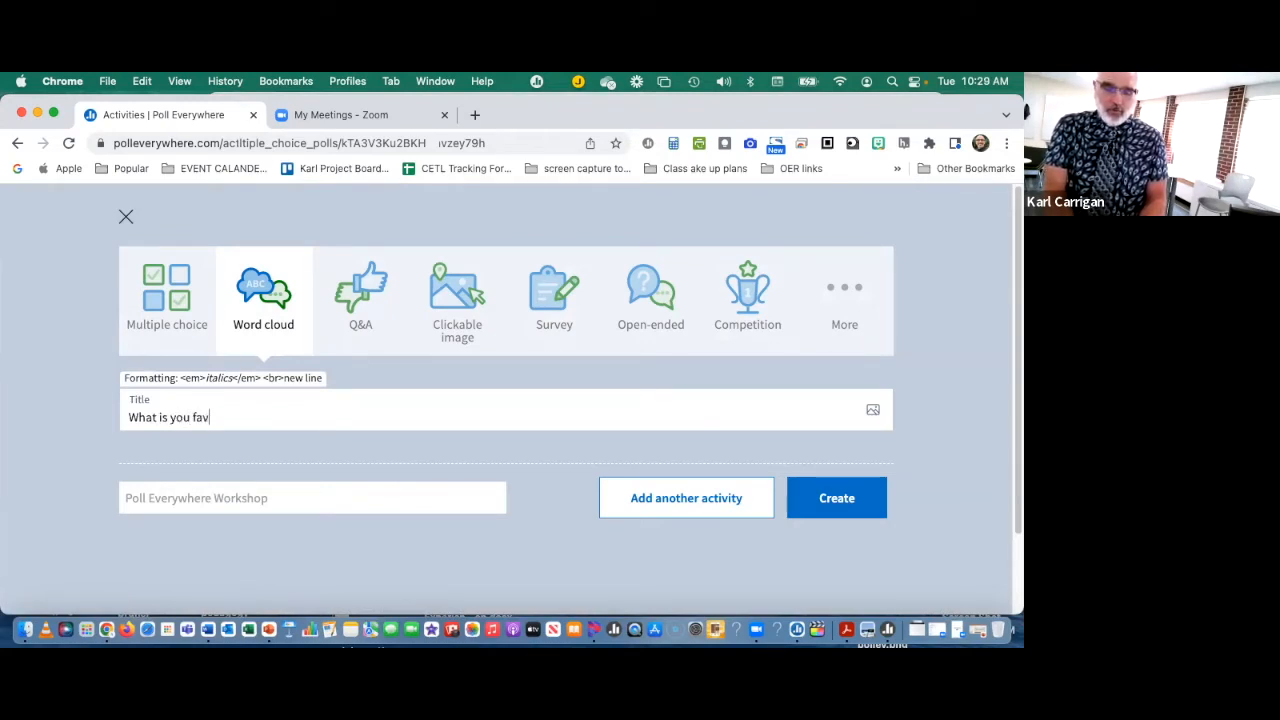
type("orite ")
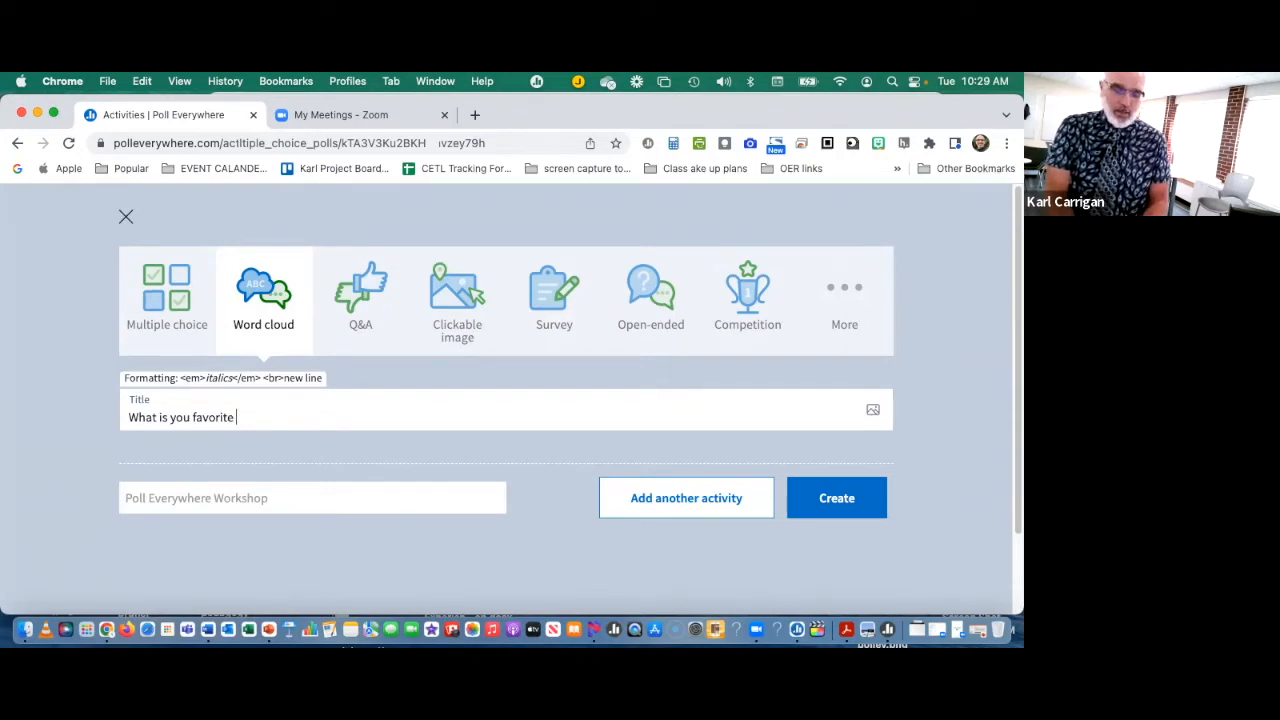
type("food.")
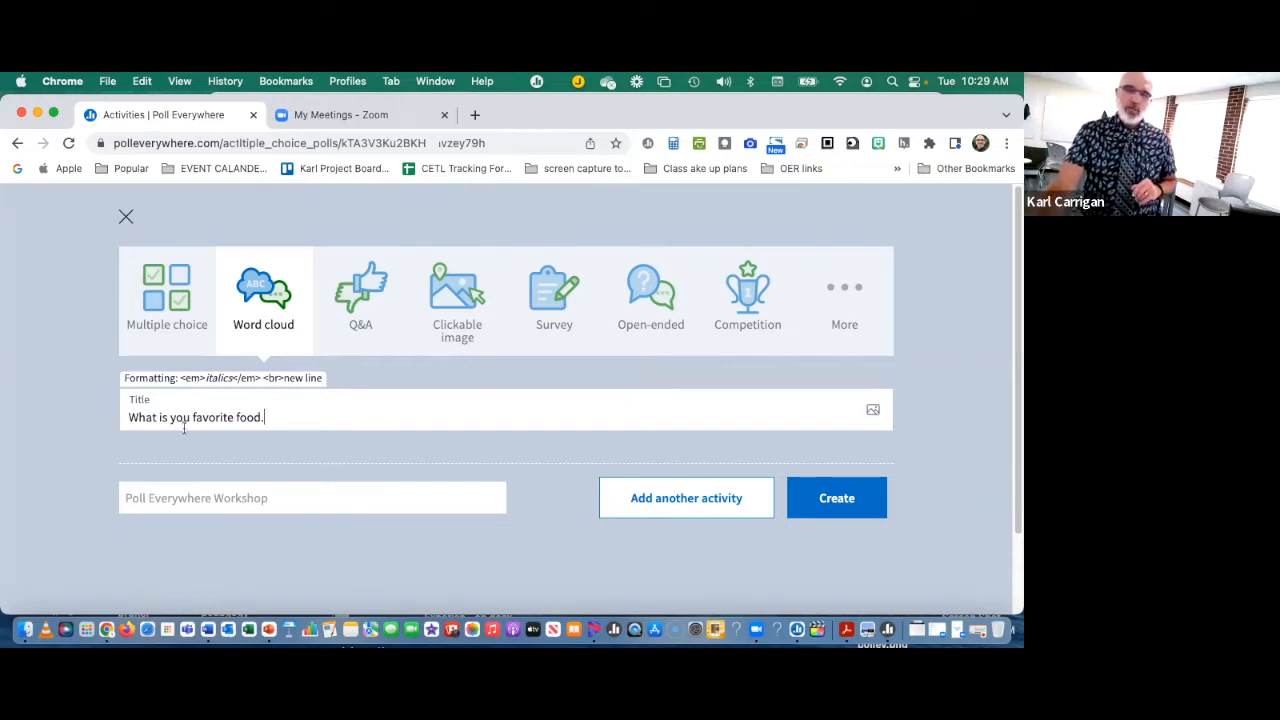
left_click(365, 313)
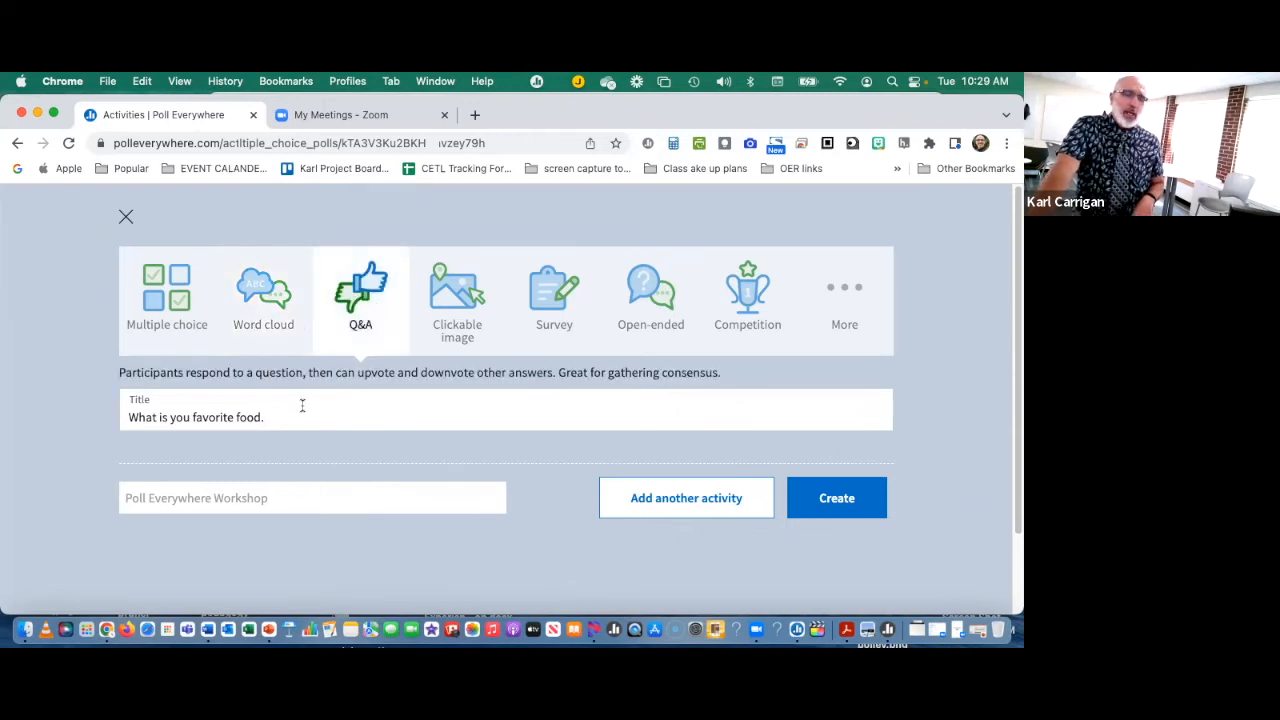
left_click(250, 305)
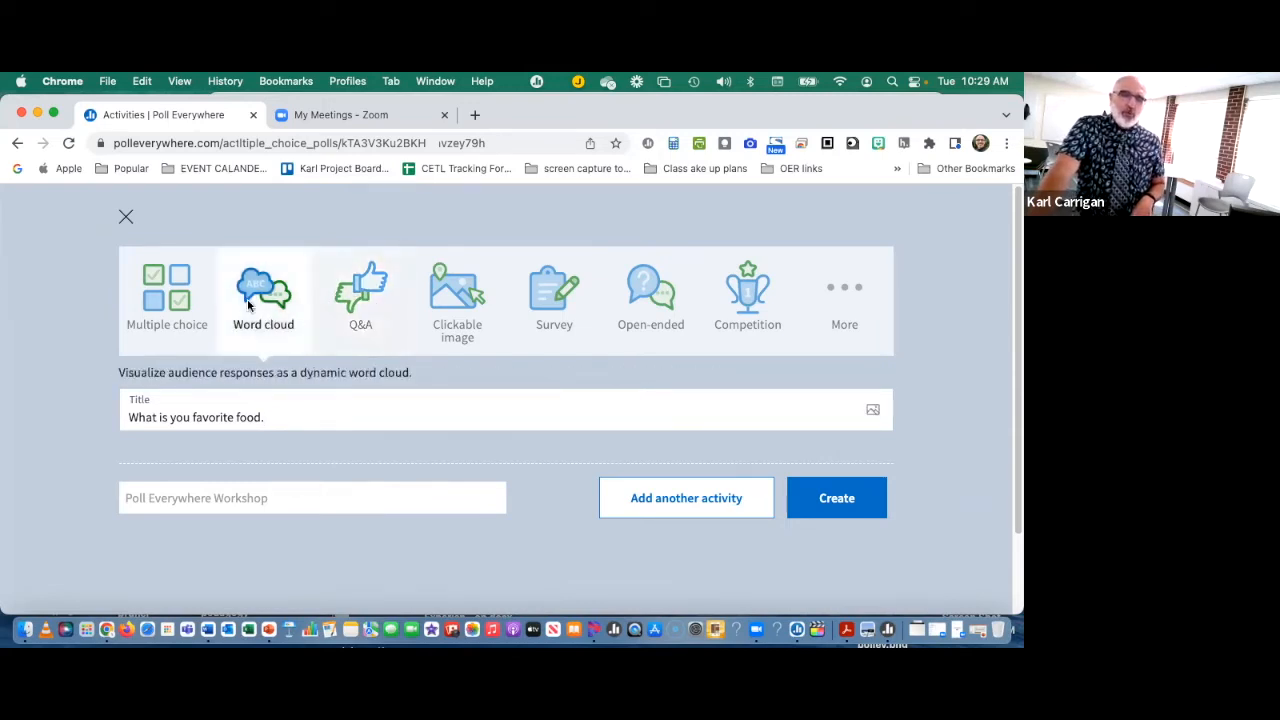
left_click(727, 500)
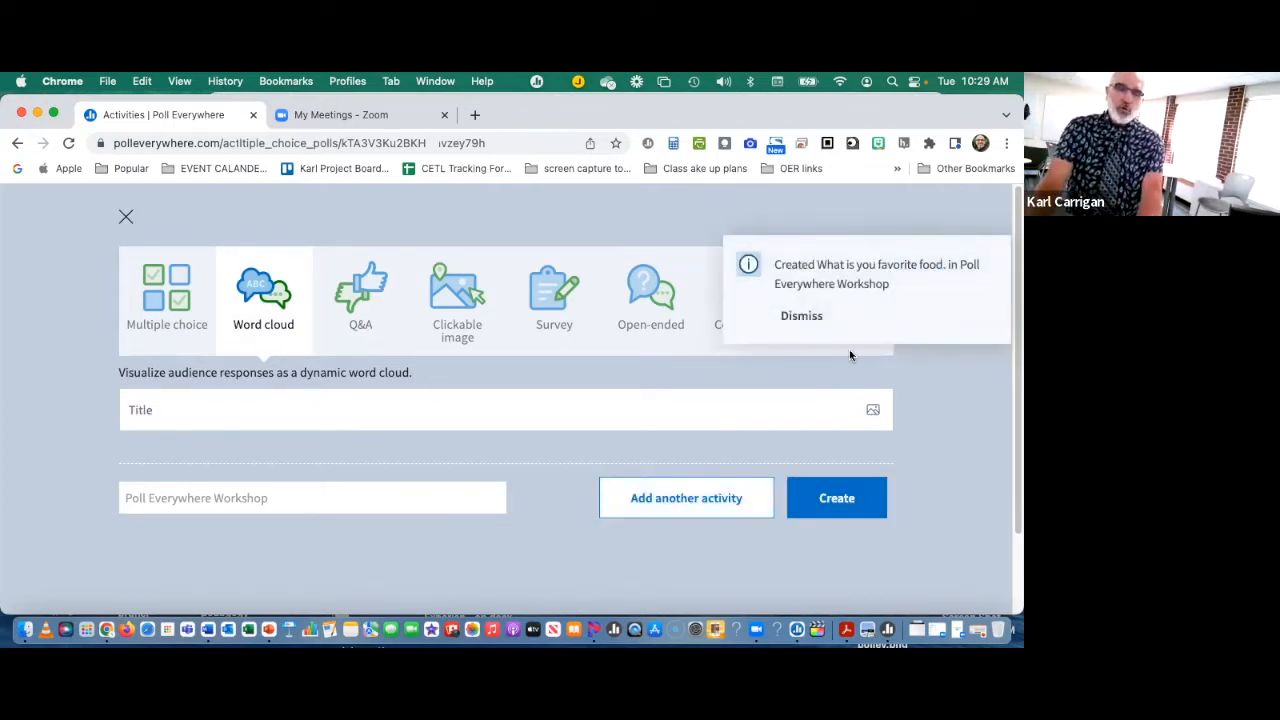
Step: Set up the next activity as a Q&A titled "What is your favorite quote?"
left_click(160, 411)
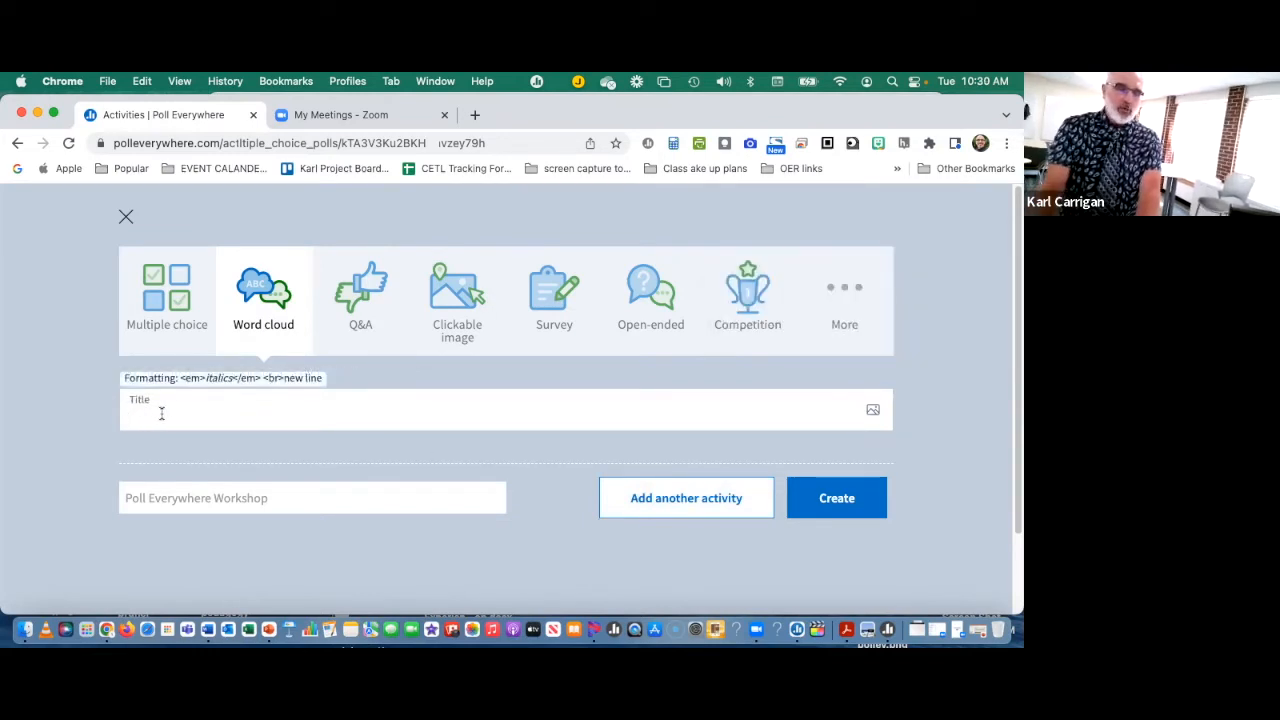
left_click(364, 305)
left_click(320, 410)
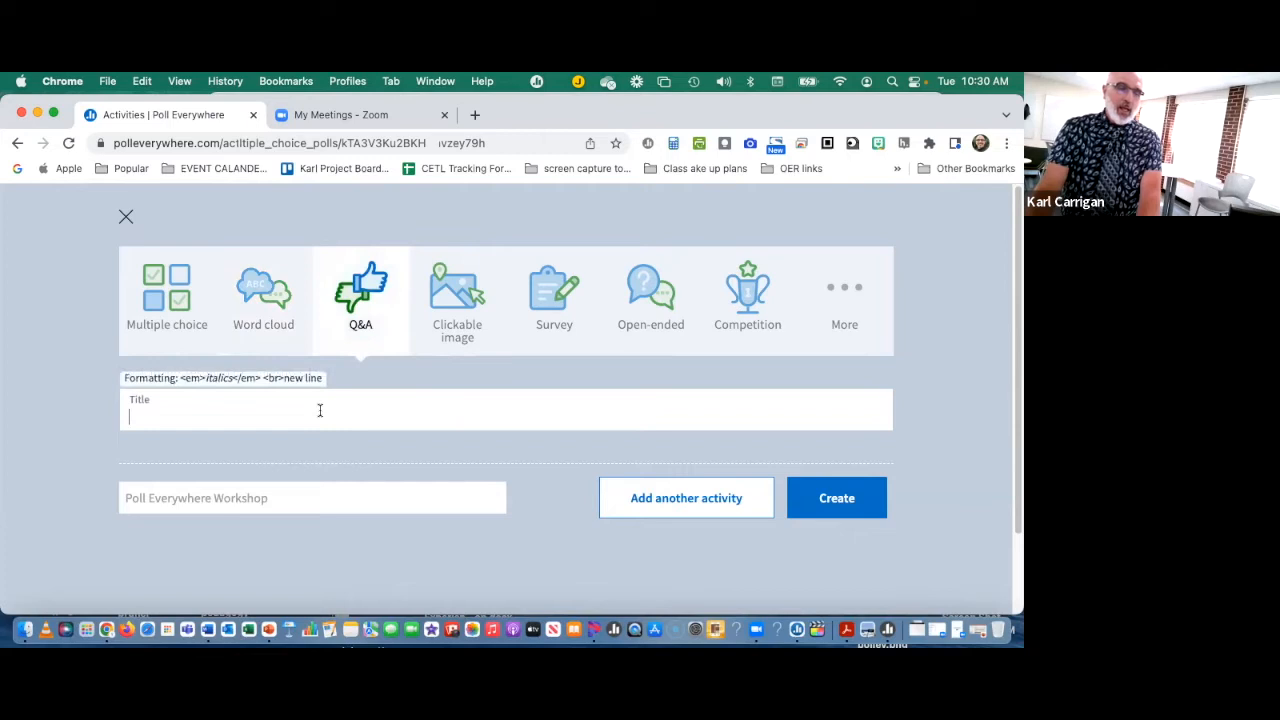
type("W")
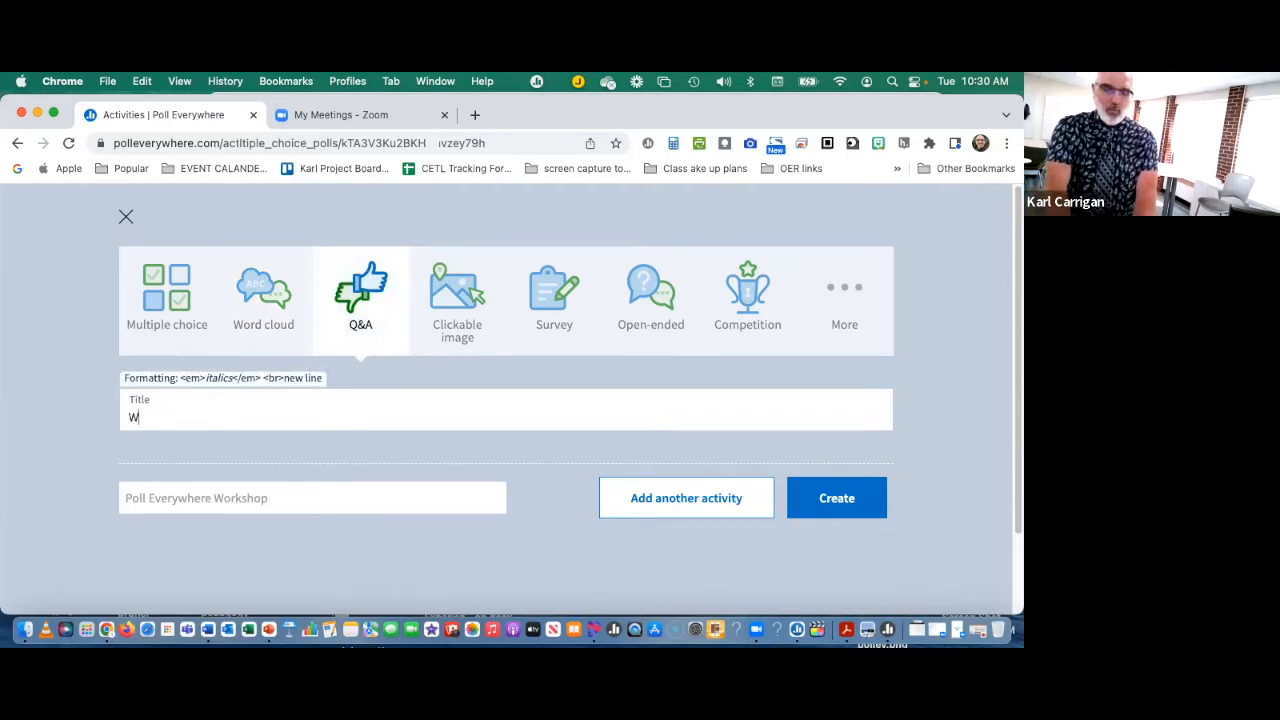
type("hat is your ")
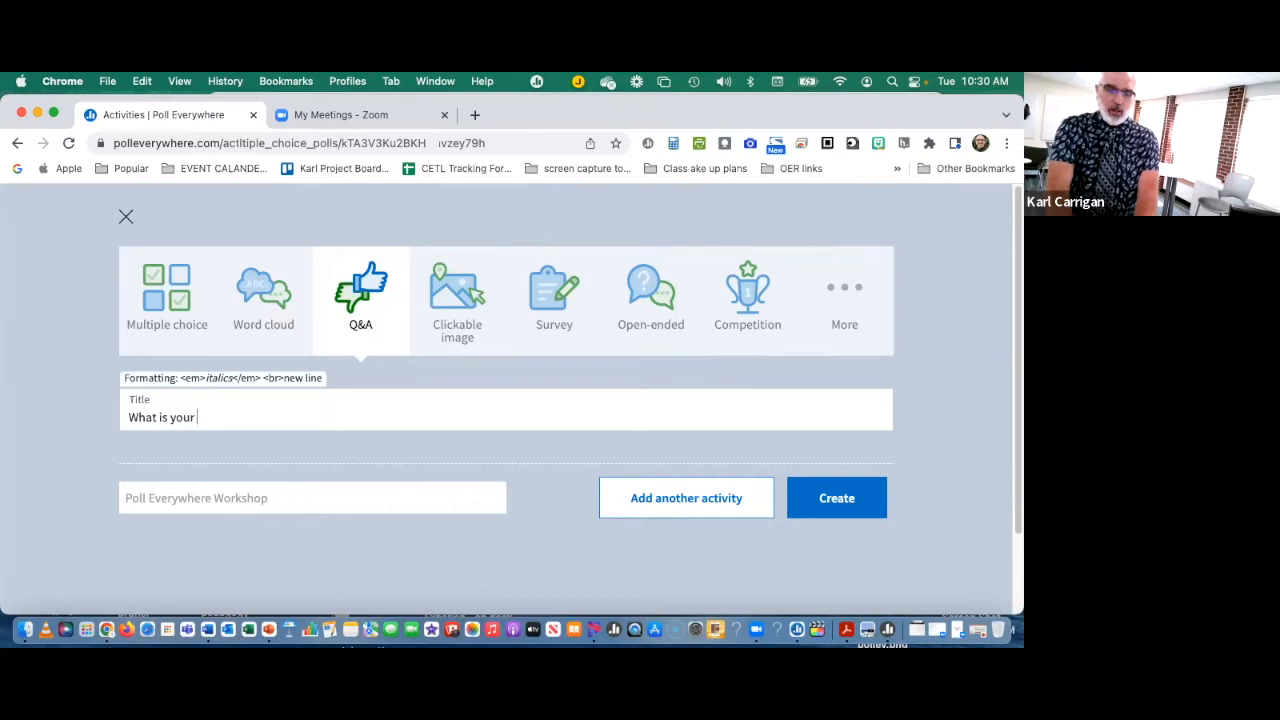
type("favorite quote")
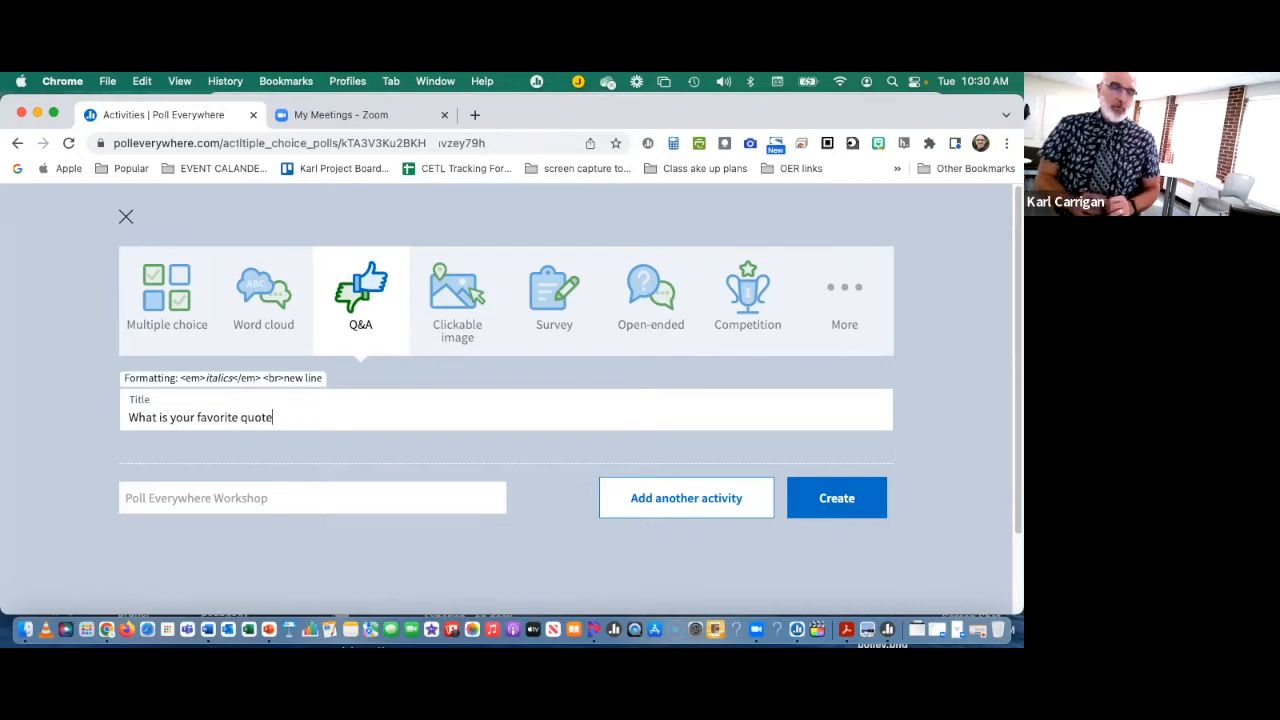
type("?")
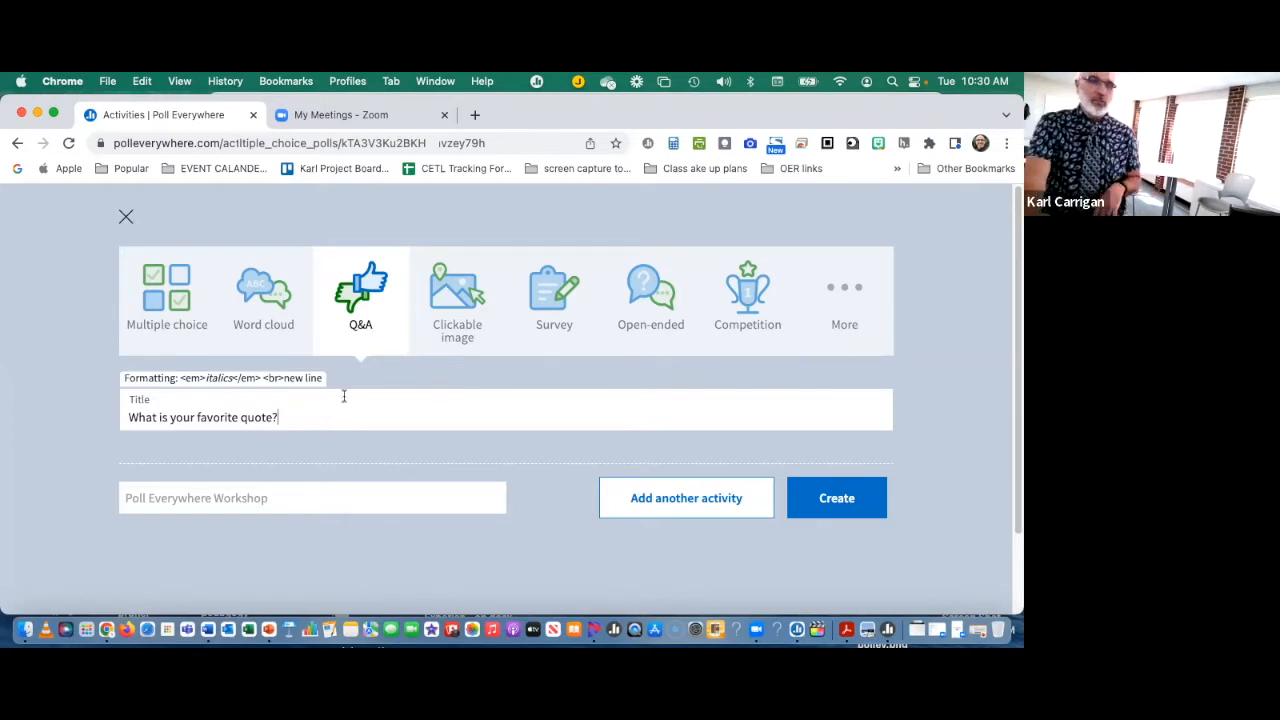
Step: Change the activity type to Clickable image and look through the ready-made images
left_click(471, 327)
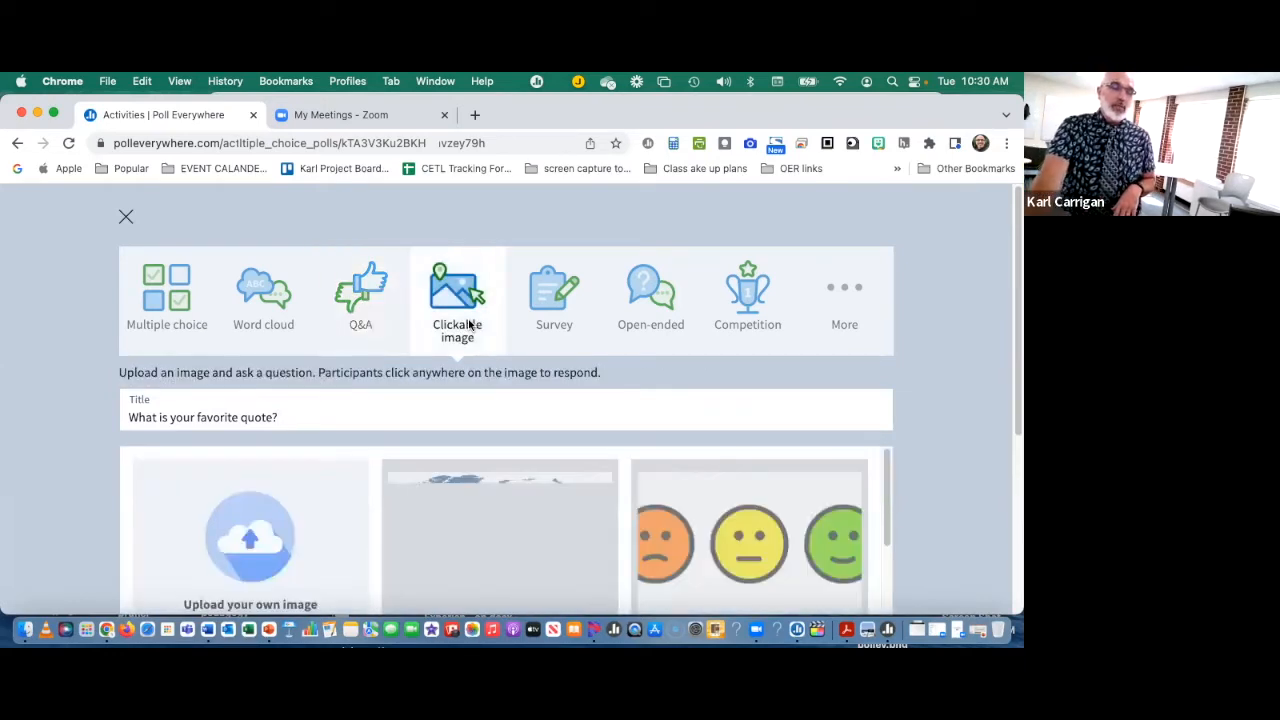
scroll(473, 333, "down", 4)
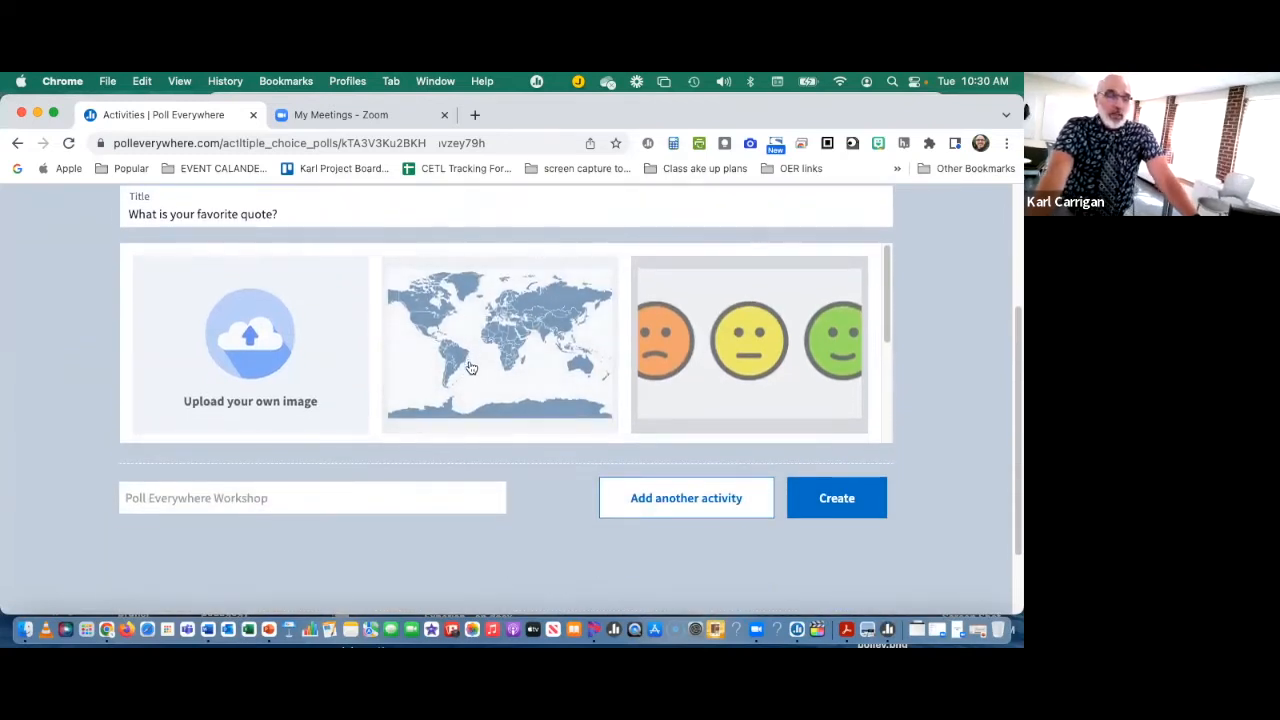
scroll(469, 362, "up", 1)
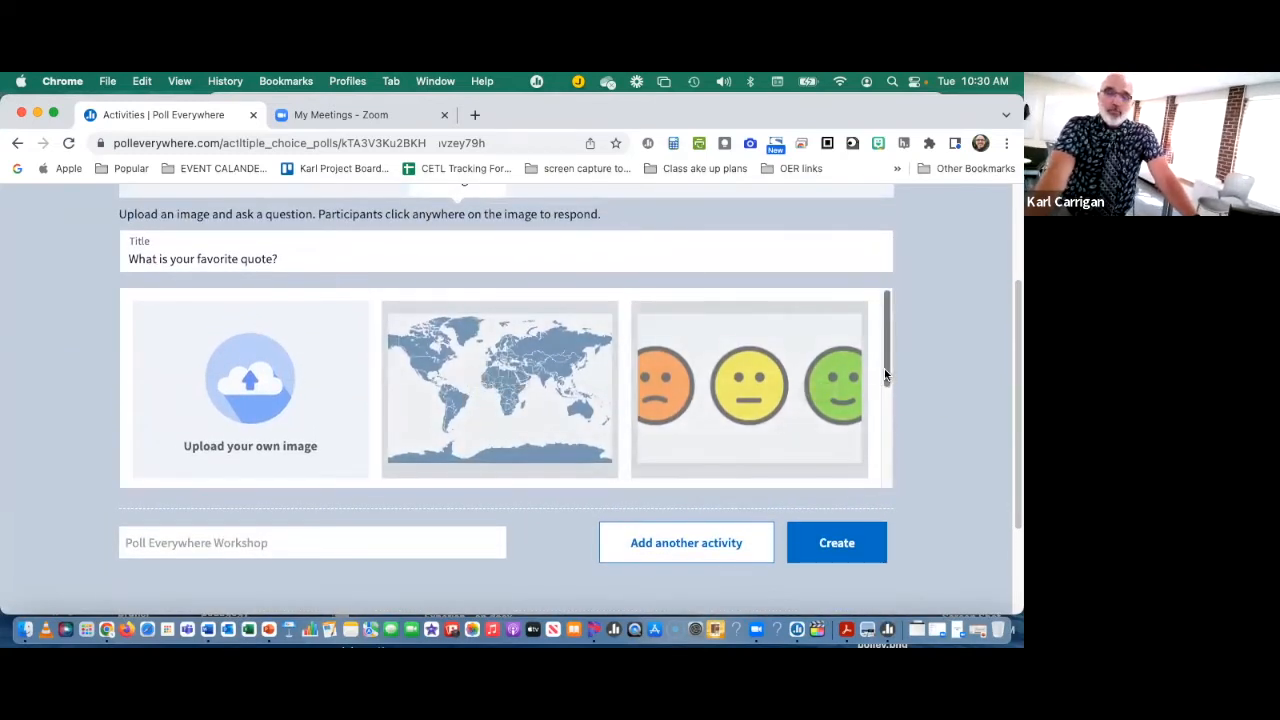
scroll(867, 415, "down", 2)
scroll(866, 415, "down", 3)
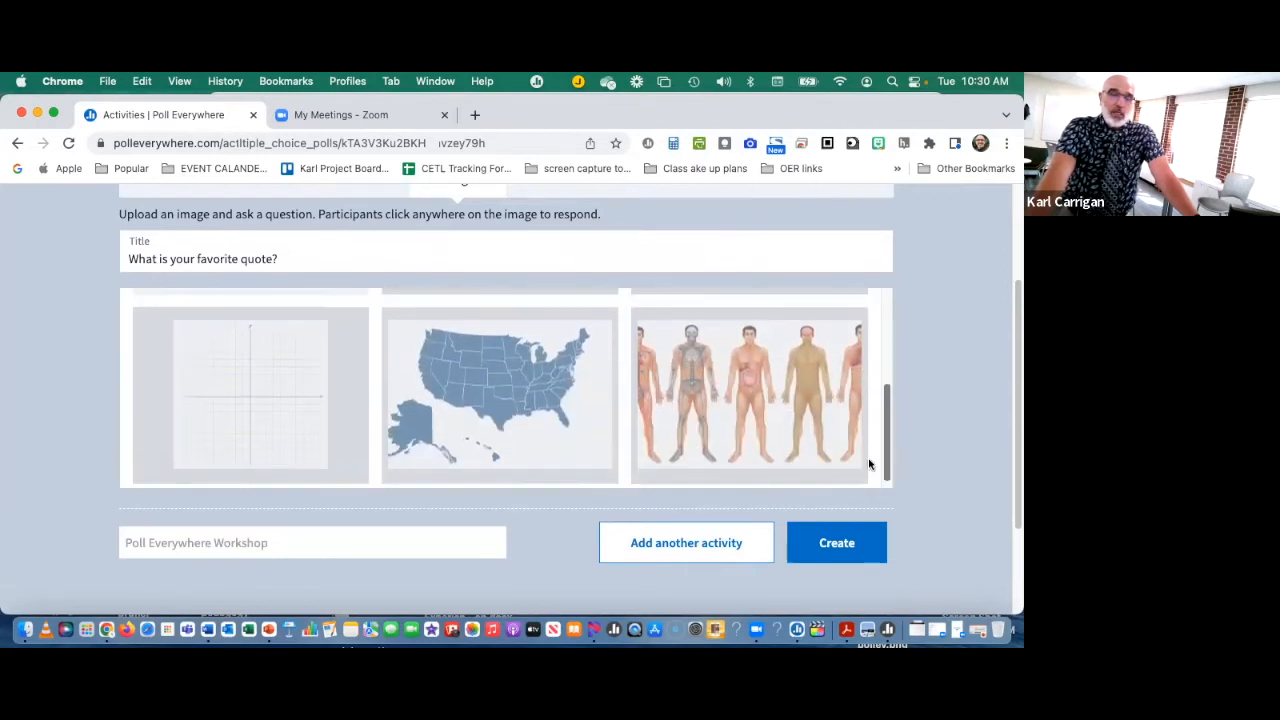
scroll(877, 410, "up", 4)
scroll(884, 362, "down", 3)
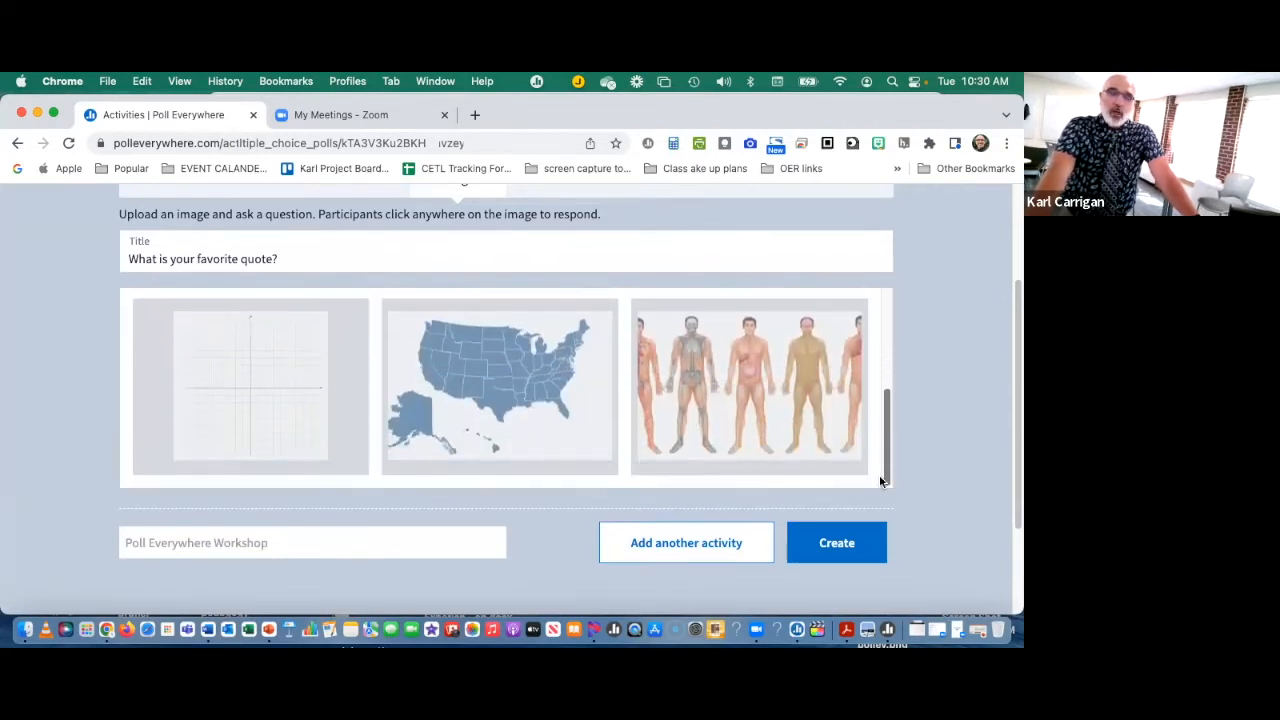
scroll(894, 366, "up", 3)
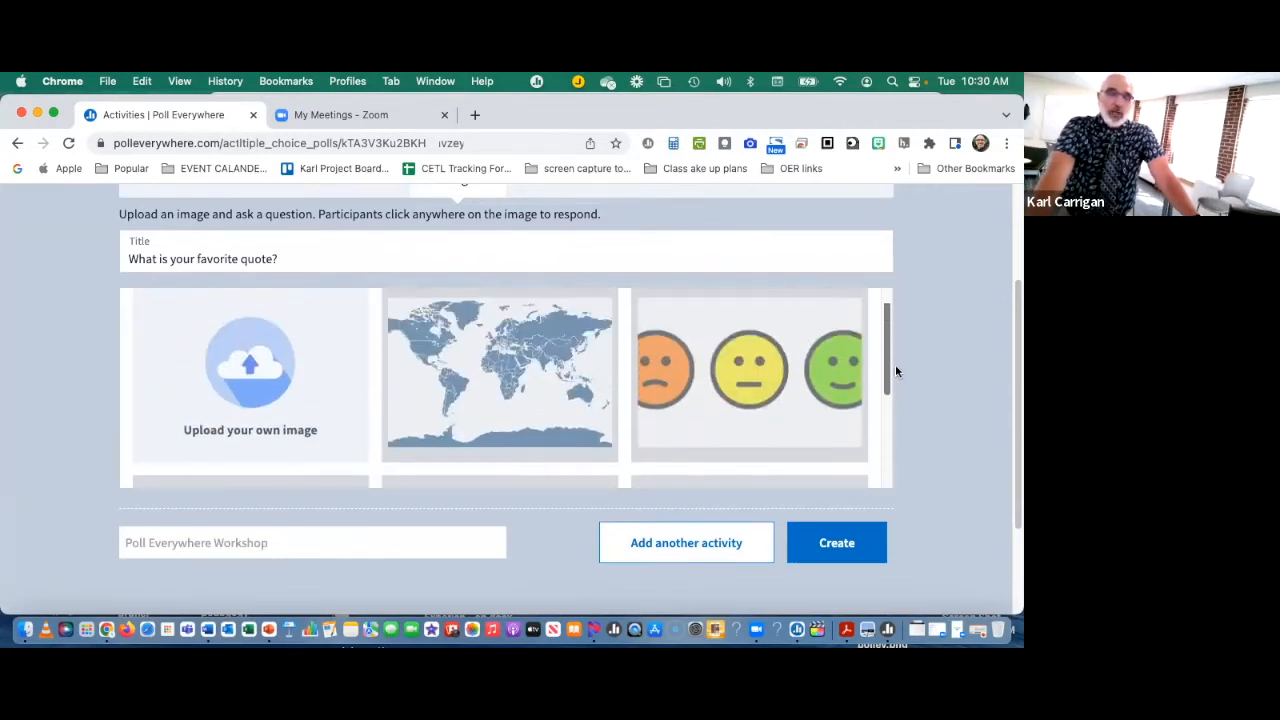
Step: Upload "Screen Shot 2022-08-29 at 7.14.18 PM" from the Poll ev workshop folder inside Files for Workshop as the clickable image
left_click(252, 400)
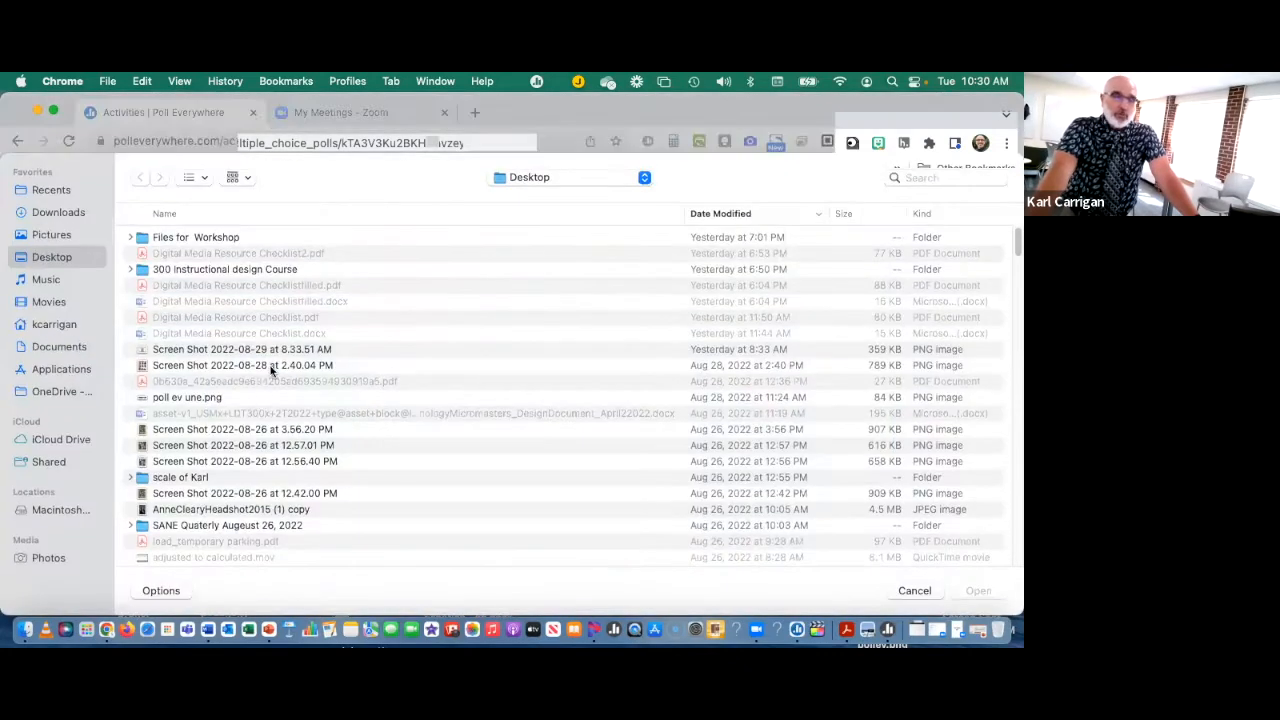
double_click(209, 237)
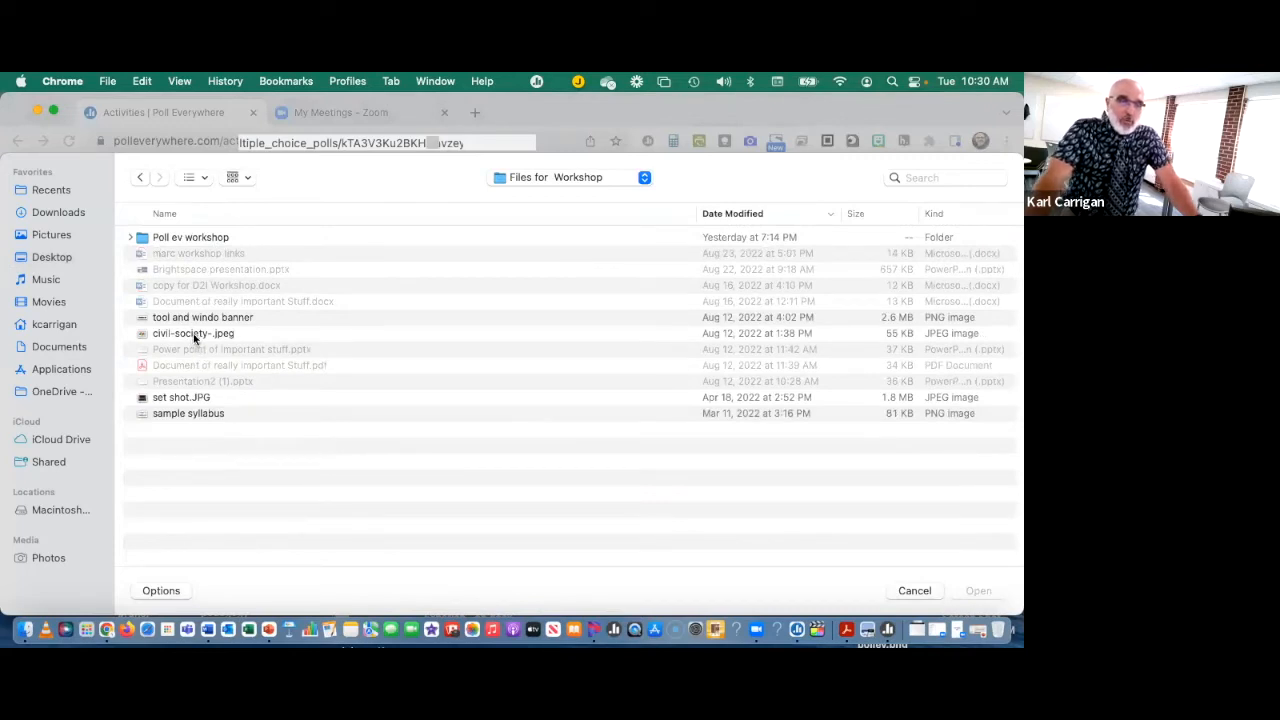
double_click(200, 237)
left_click(206, 237)
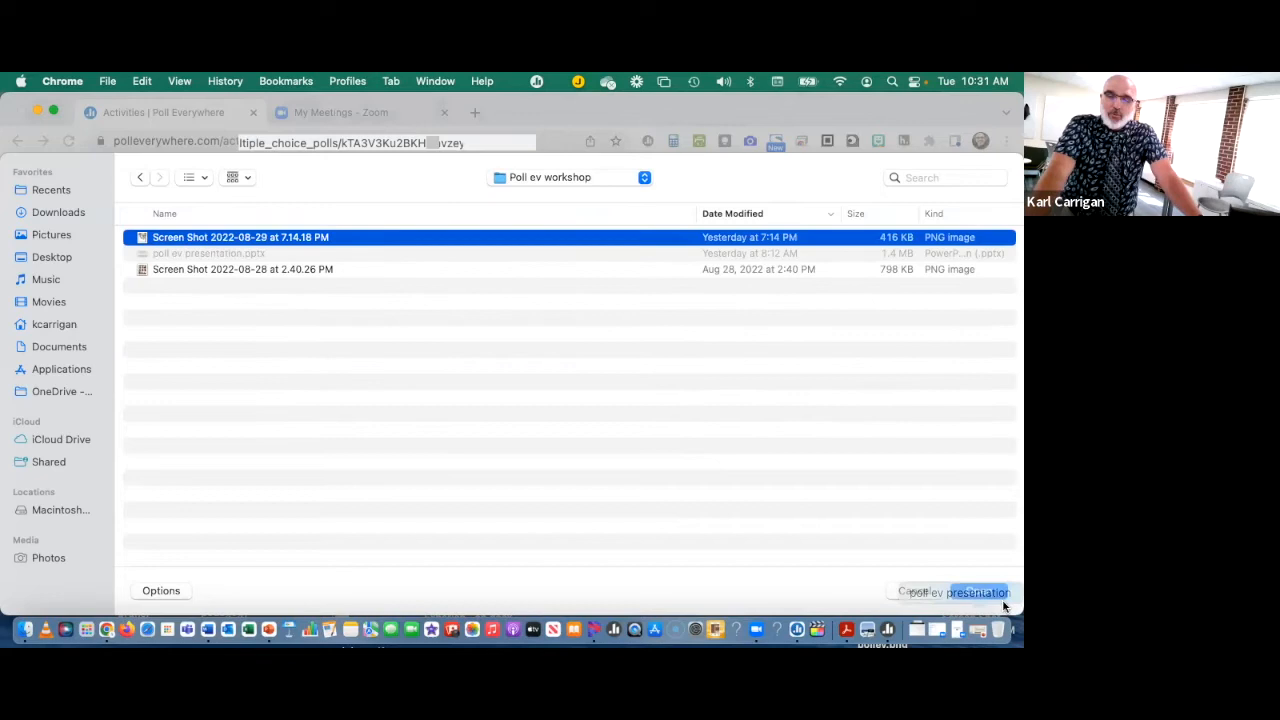
left_click(978, 591)
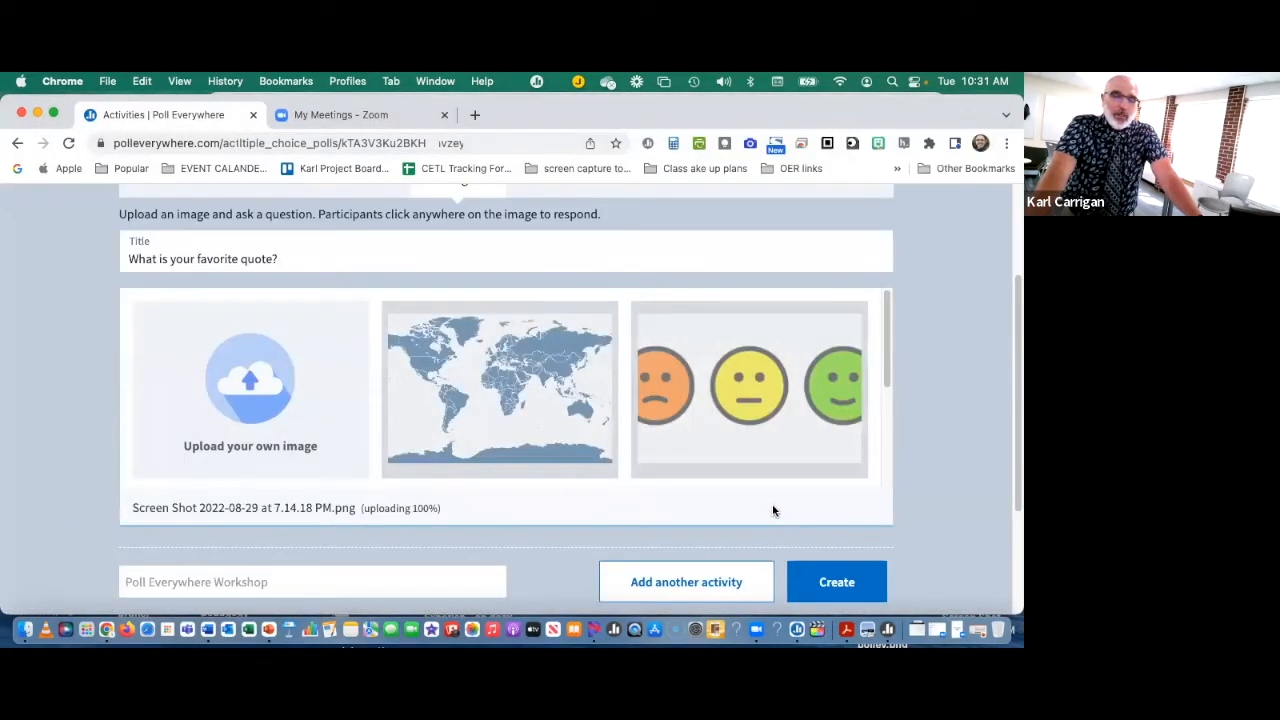
Step: Examine the uploaded pelvis and hip joint image and the instructions for tracking clicks on its regions
scroll(775, 487, "down", 5)
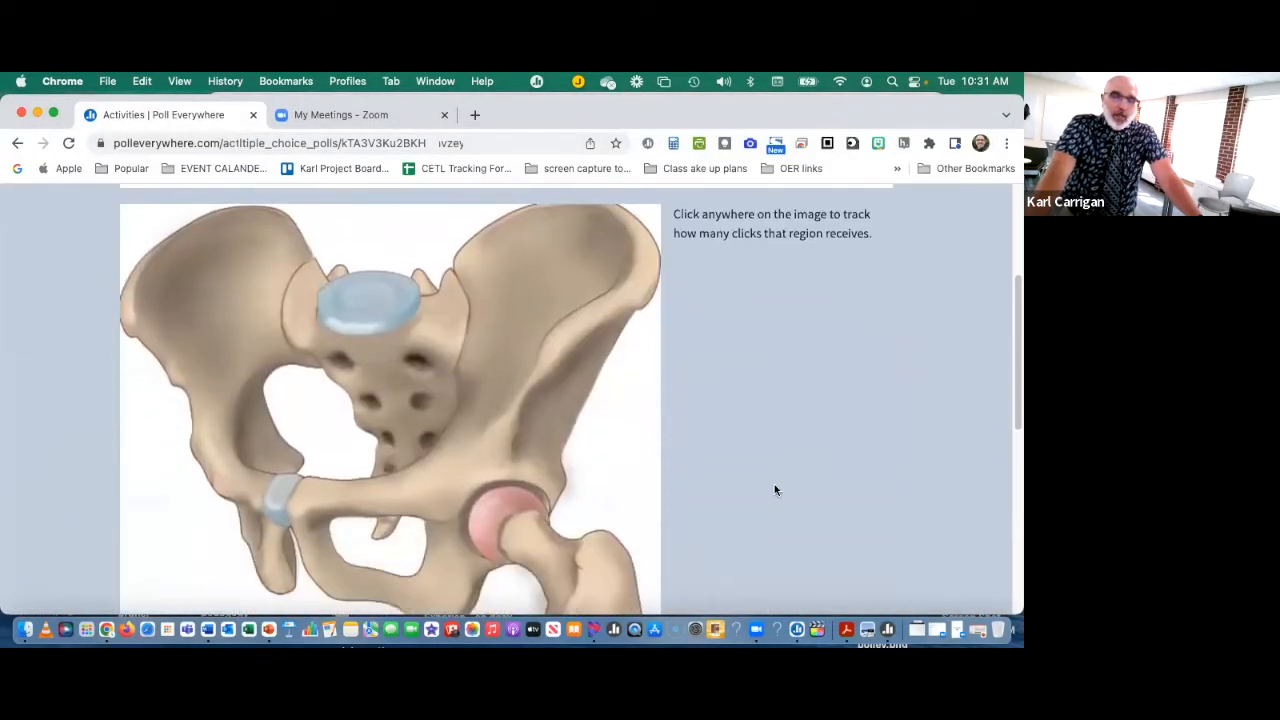
scroll(775, 490, "up", 3)
scroll(774, 495, "down", 8)
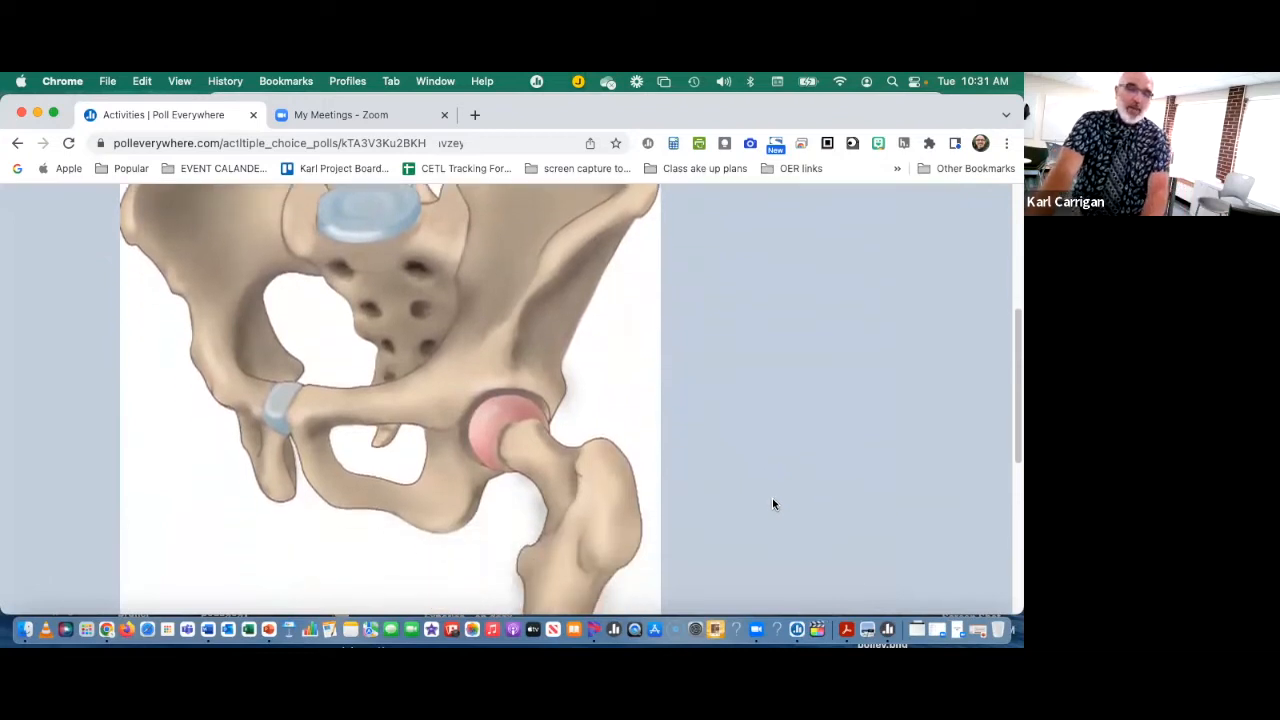
scroll(781, 500, "down", 1)
scroll(778, 510, "up", 10)
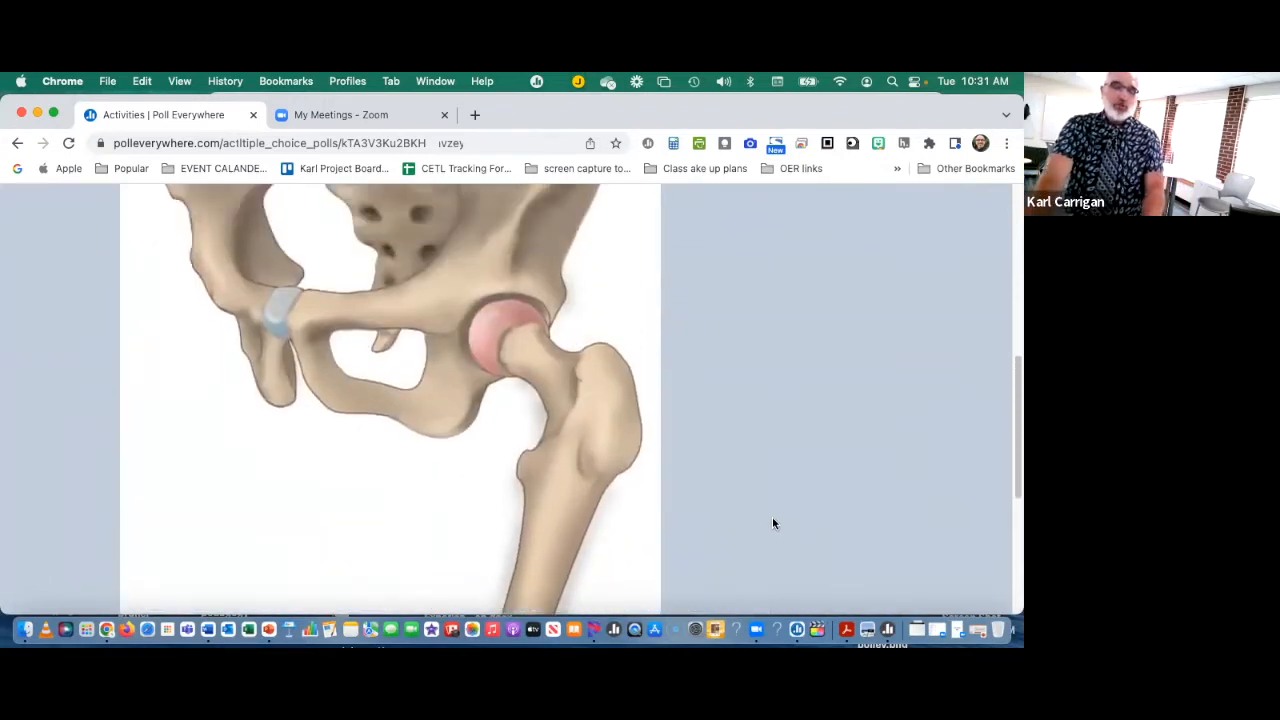
scroll(776, 525, "up", 1)
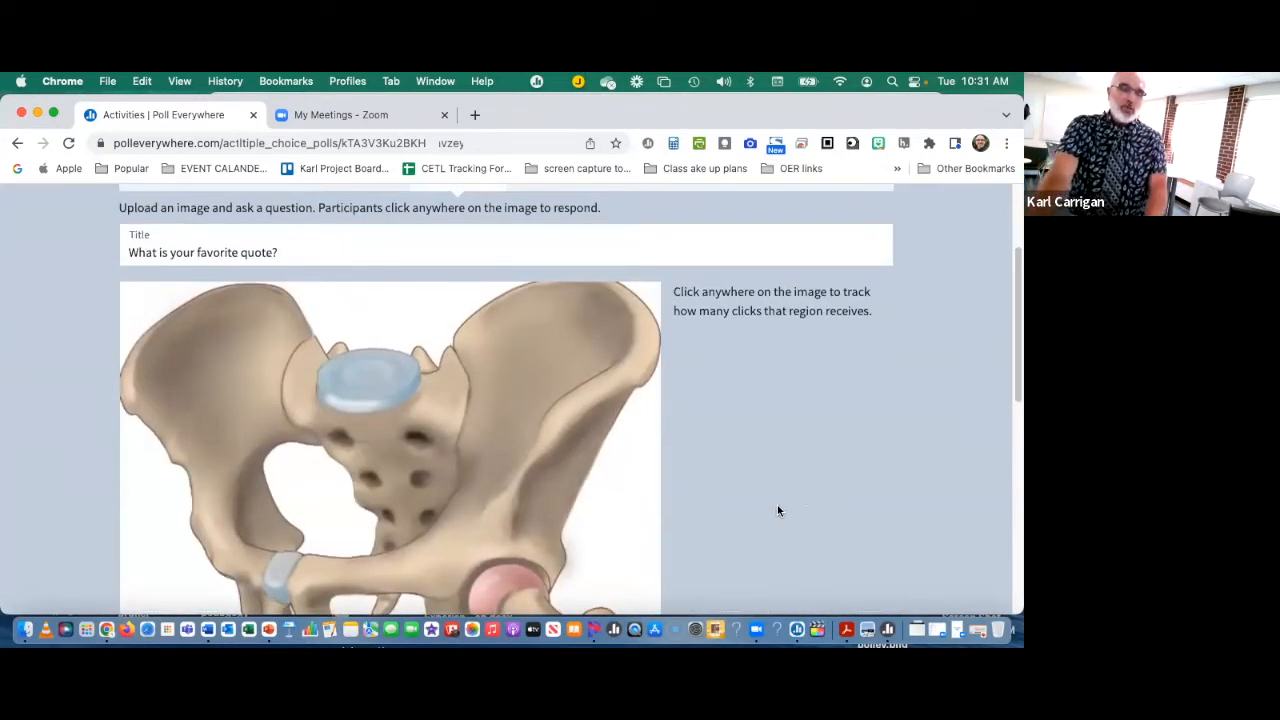
scroll(778, 505, "down", 5)
scroll(776, 503, "up", 3)
scroll(780, 504, "down", 1)
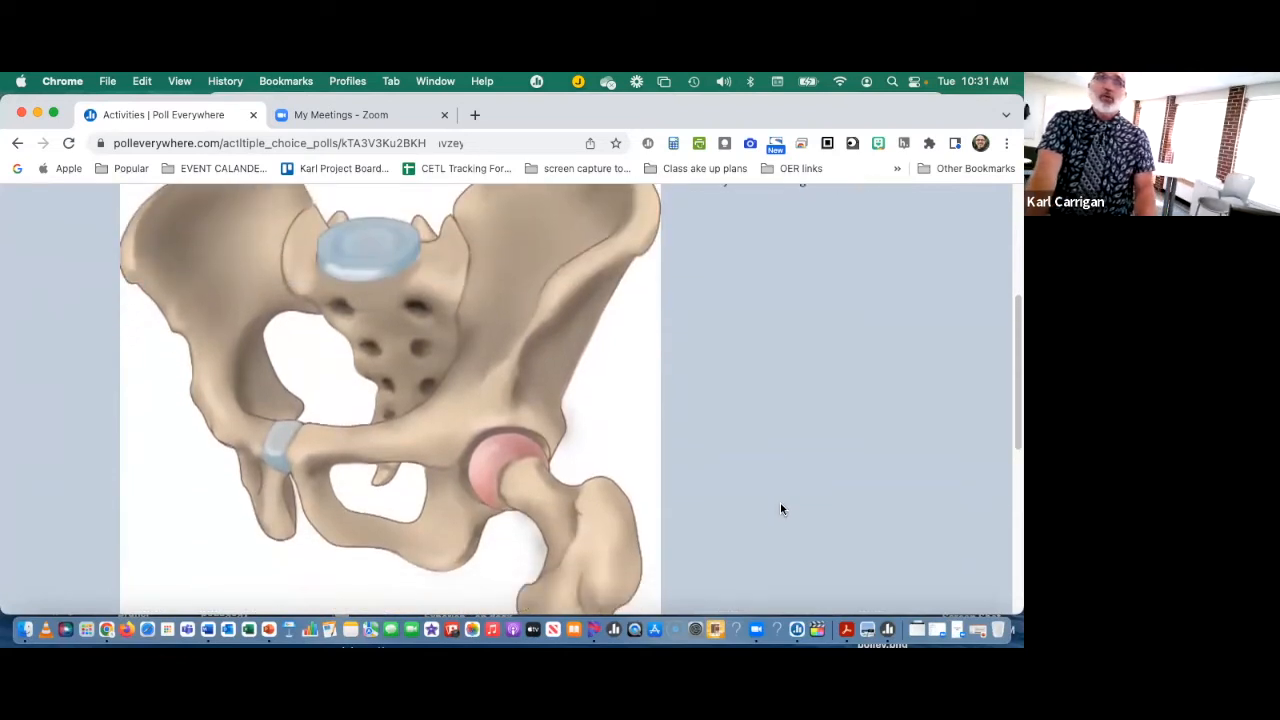
scroll(780, 505, "down", 5)
scroll(780, 503, "up", 5)
scroll(776, 498, "down", 4)
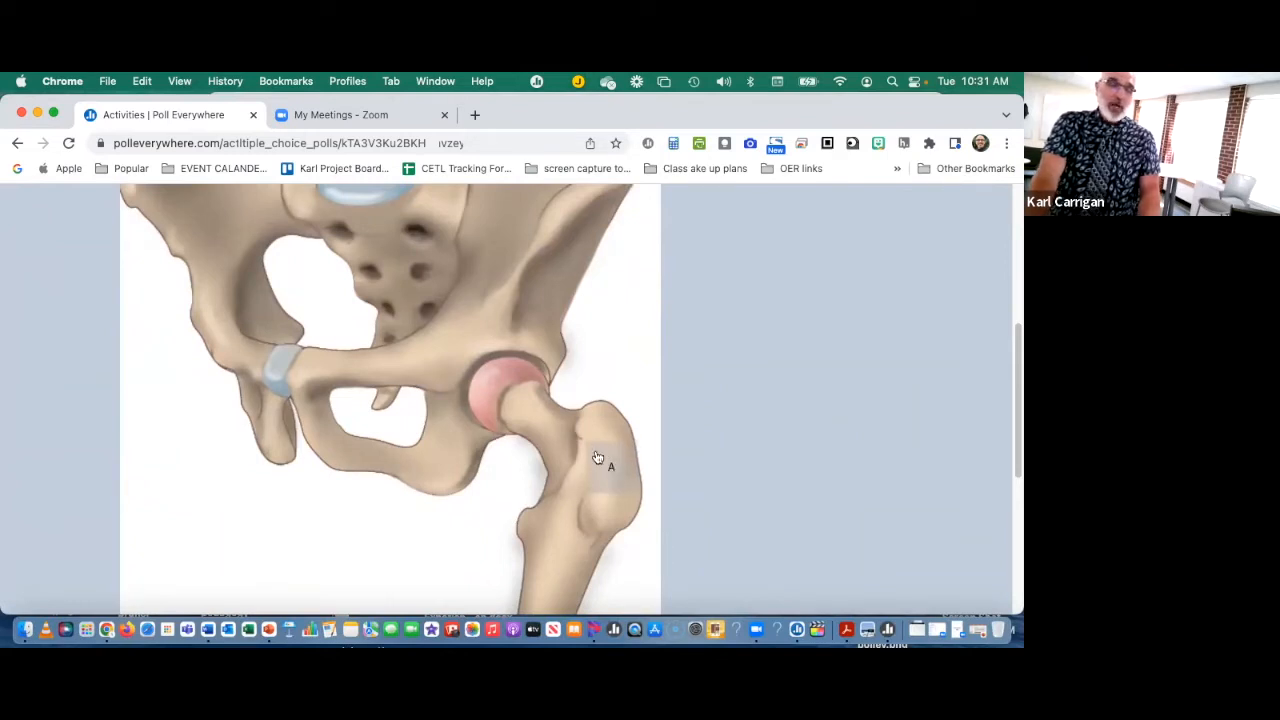
Step: Add a clickable region on the upper end of the femur and enlarge it to cover the bone beside the hip joint
left_click(597, 453)
scroll(600, 445, "down", 2)
scroll(583, 443, "down", 3)
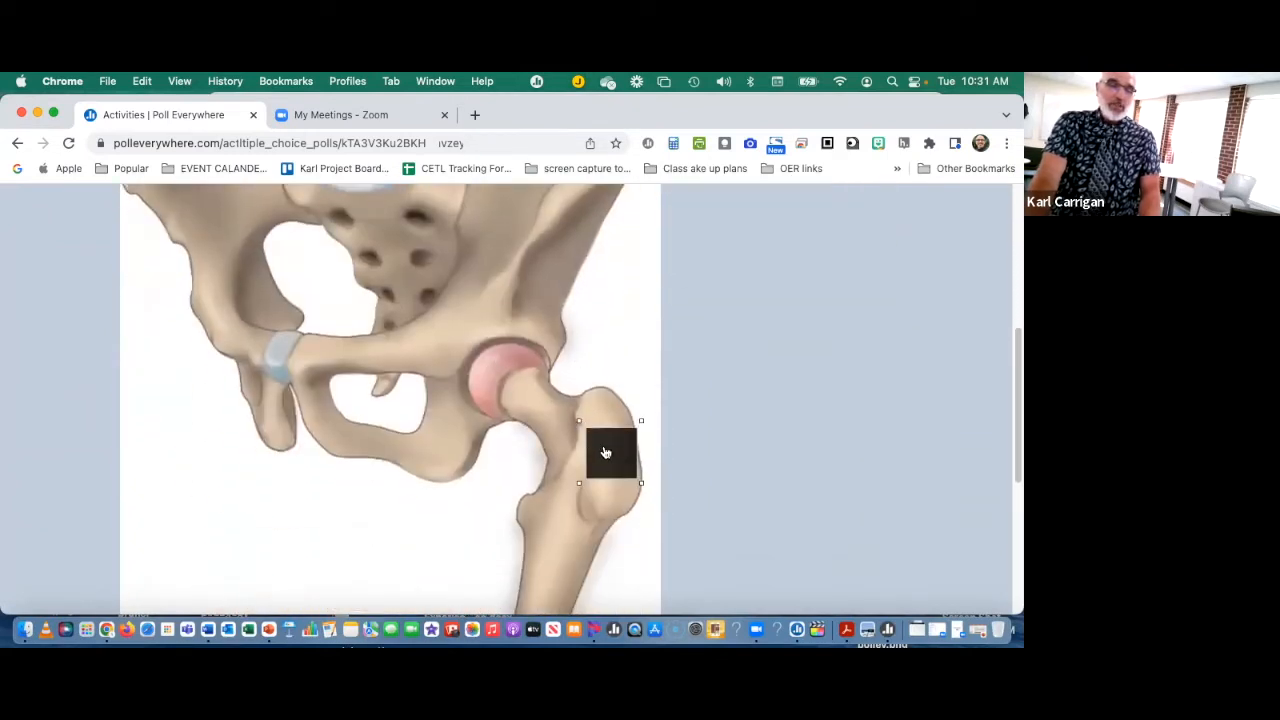
left_click_drag(580, 481, 508, 547)
left_click_drag(508, 422, 495, 392)
scroll(570, 476, "up", 4)
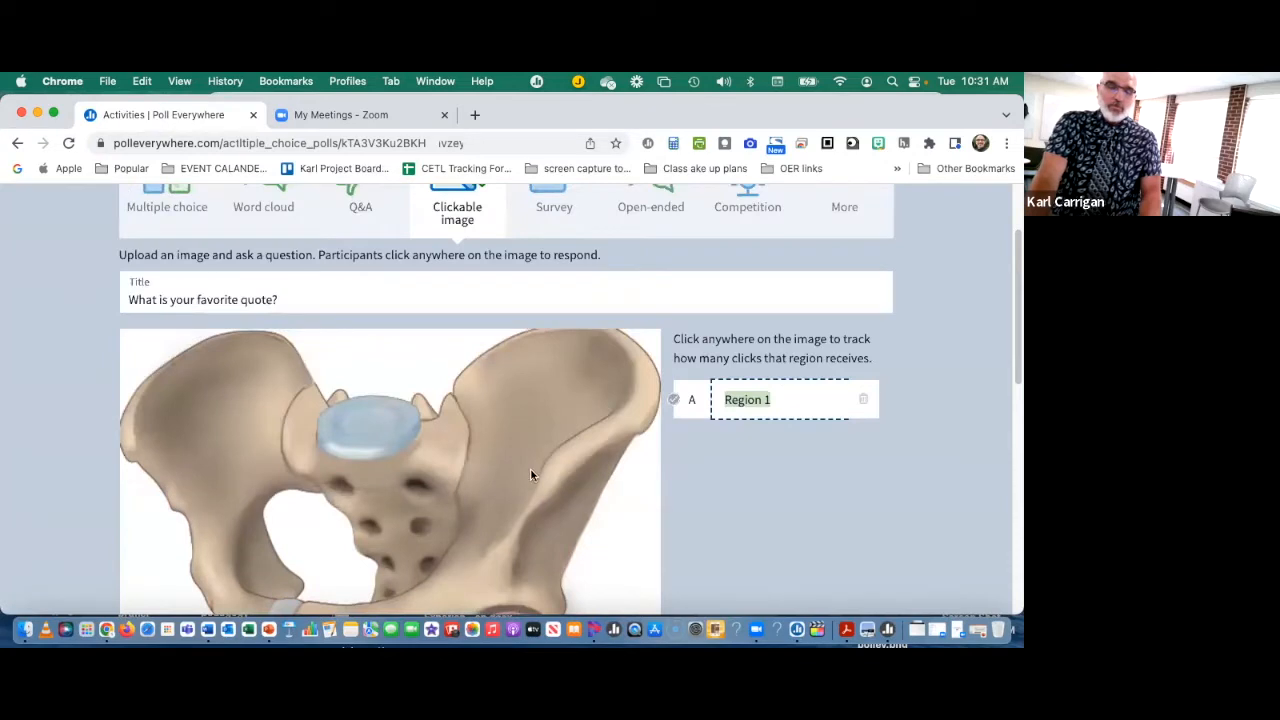
scroll(530, 474, "down", 5)
left_click_drag(654, 486, 665, 496)
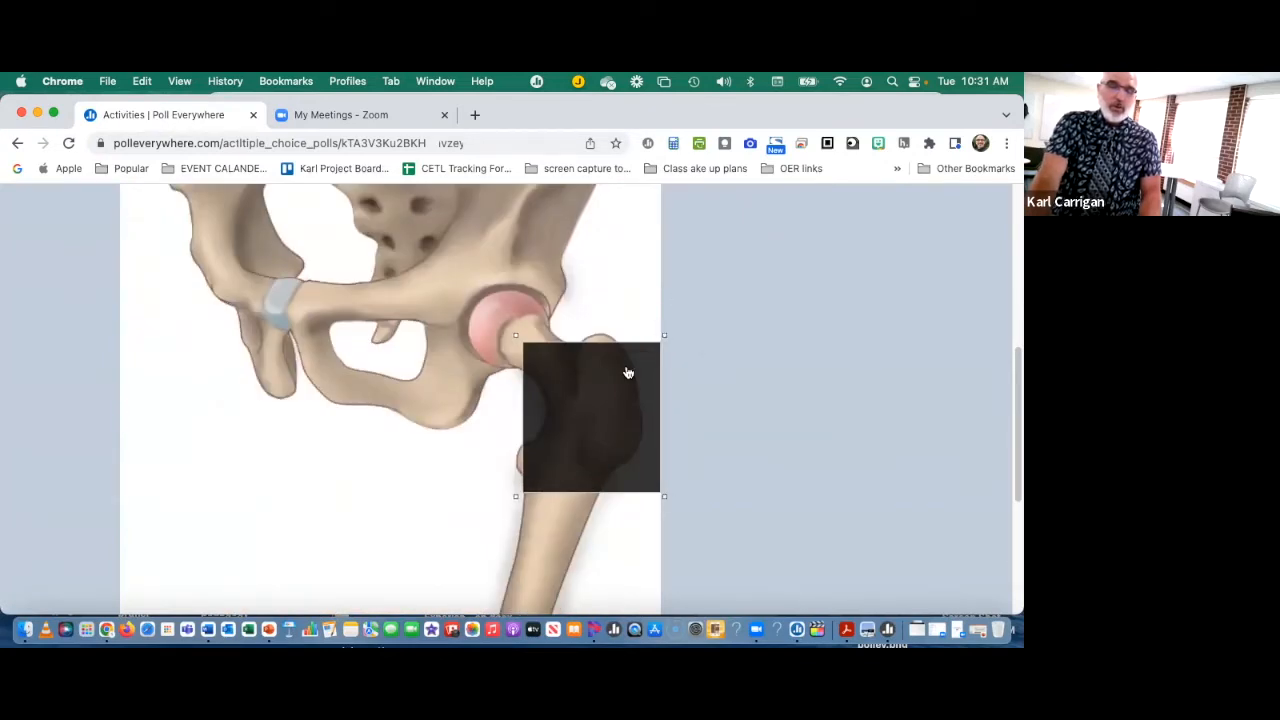
Step: Move the clickable region slightly higher so it covers more of the femur's neck beside the hip joint
scroll(609, 370, "up", 5)
scroll(561, 424, "down", 4)
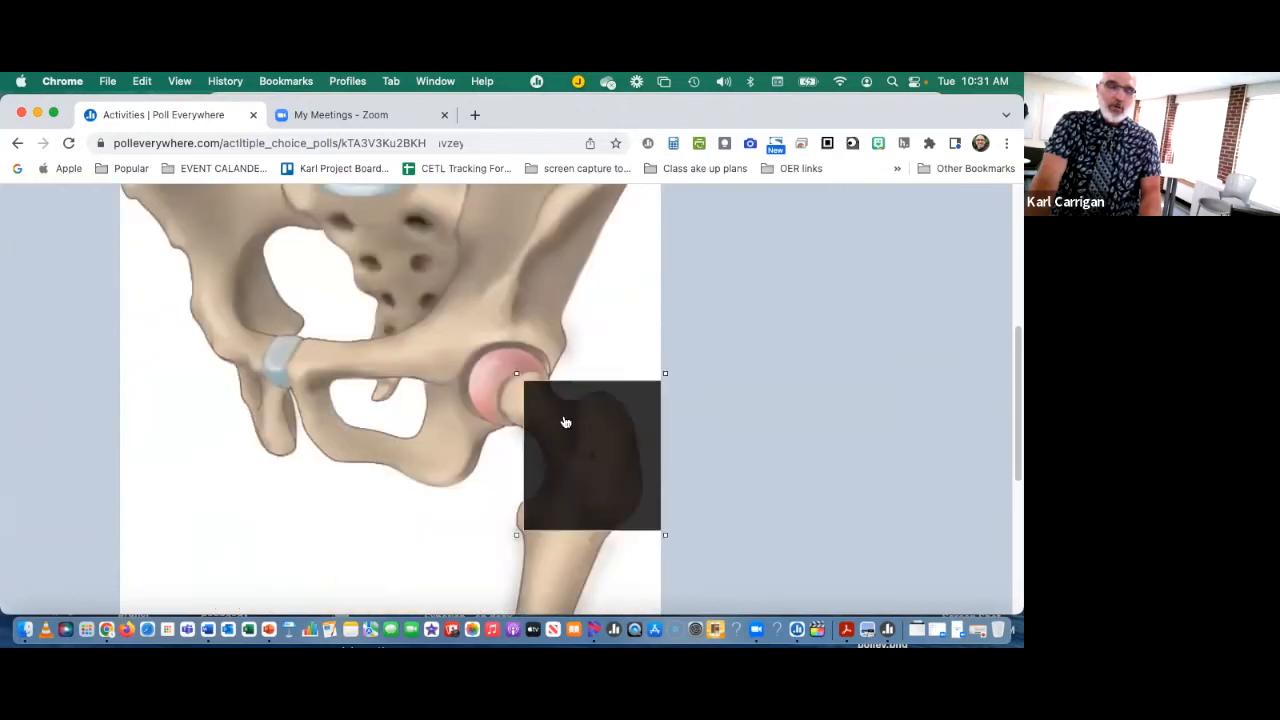
scroll(564, 414, "up", 5)
scroll(542, 430, "down", 5)
scroll(545, 428, "up", 5)
scroll(547, 428, "down", 5)
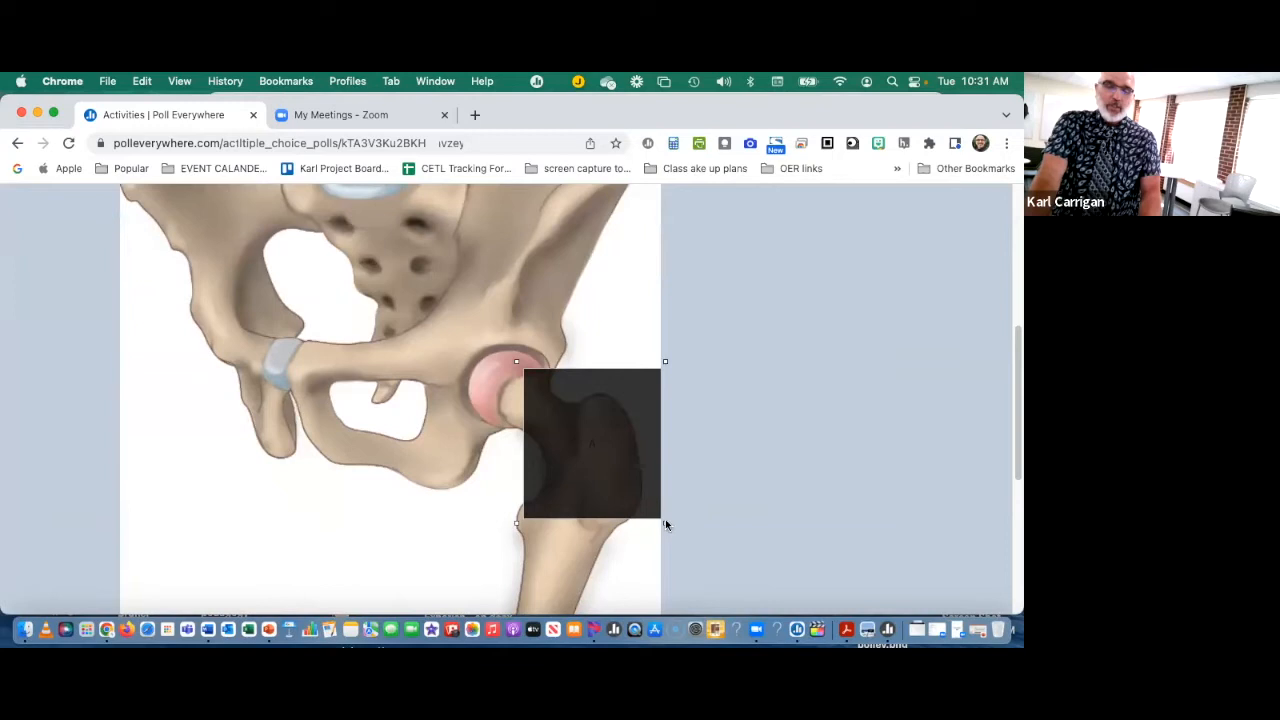
scroll(688, 483, "up", 2)
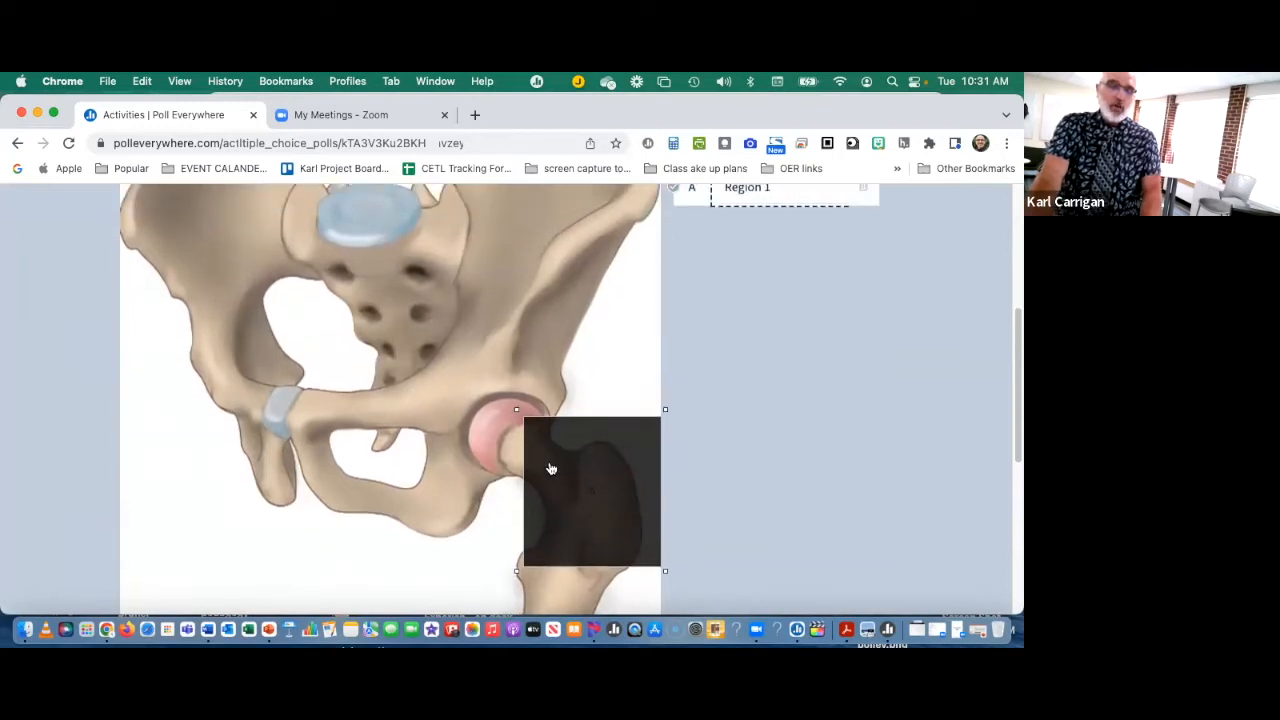
Step: Rename Region 1 as "space" and mark it as the correct answer
scroll(794, 465, "up", 3)
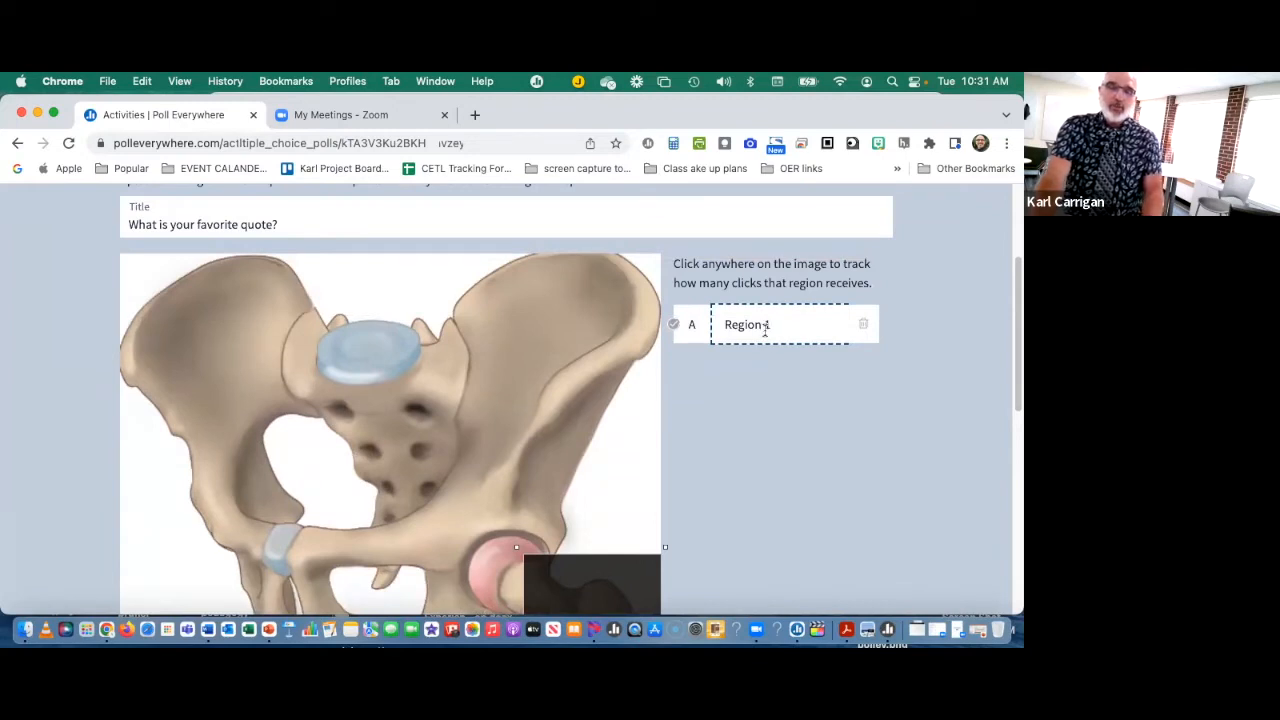
key("BackSpace")
key("BackSpace")
key("BackSpace")
key("BackSpace")
key("BackSpace")
key("BackSpace")
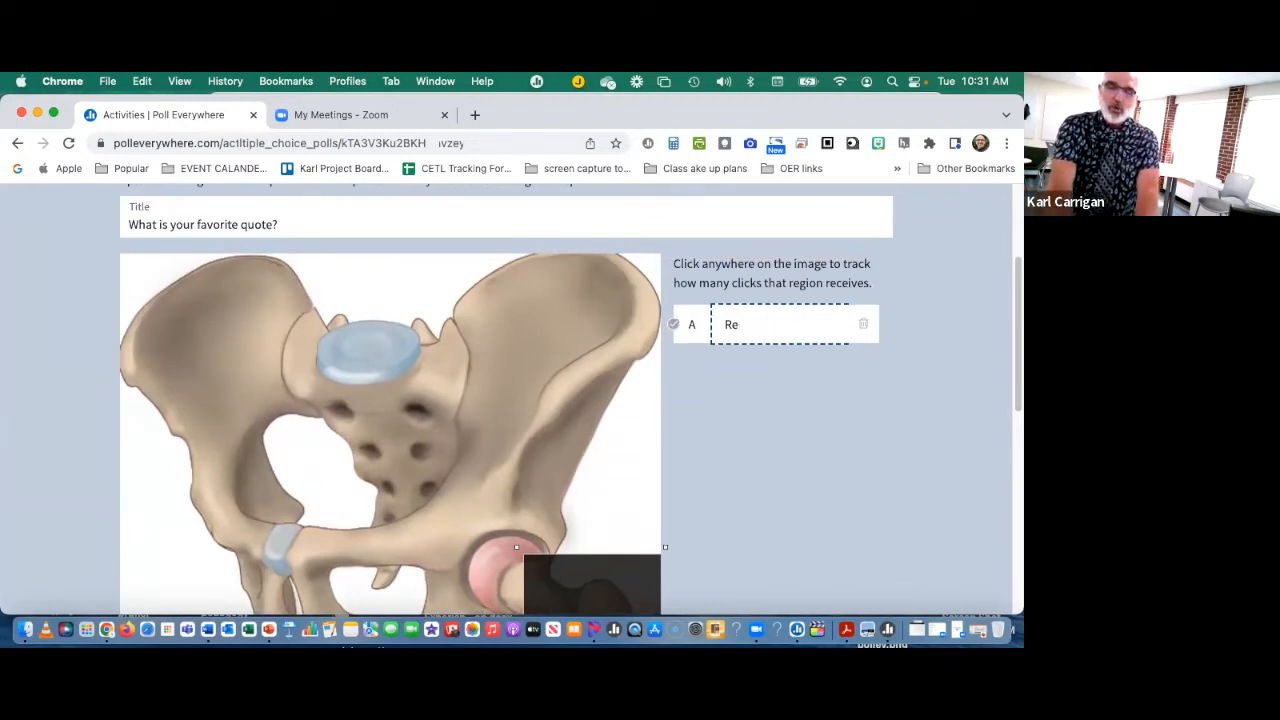
type("spac")
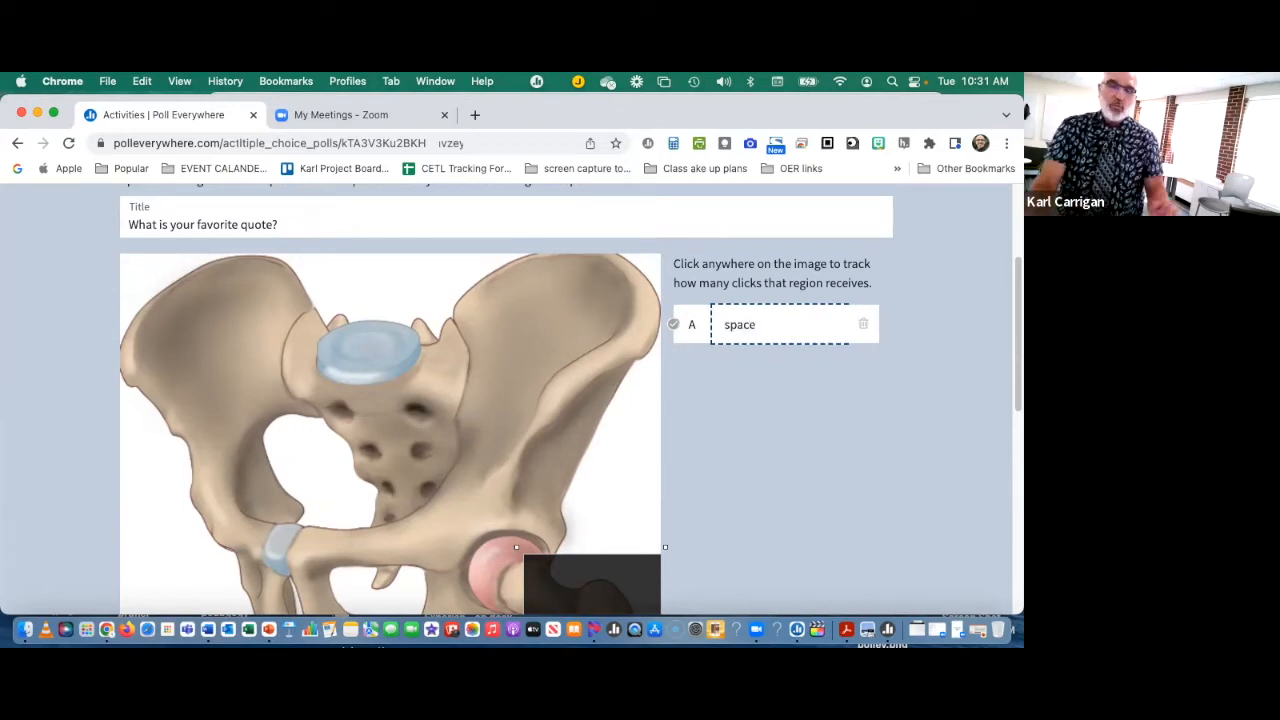
left_click(673, 326)
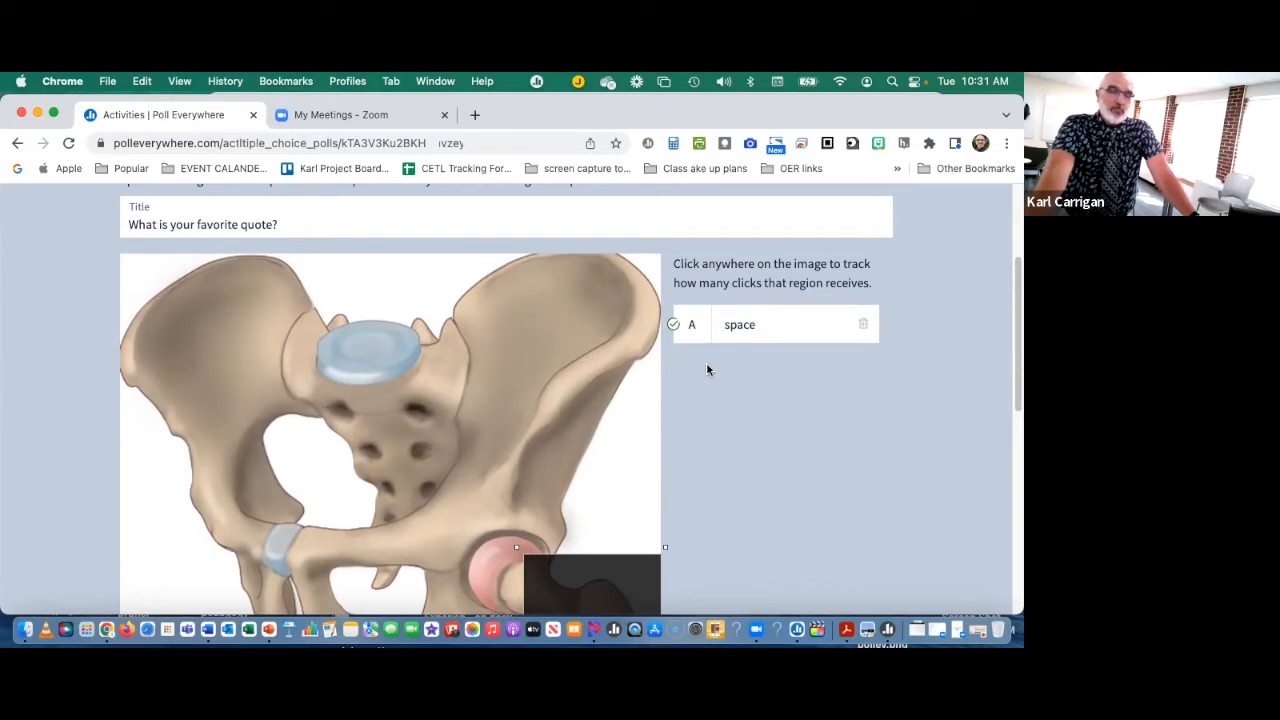
Step: Add a second clickable region, stretch it across the whole upper pelvis and name it "nope"
scroll(600, 350, "down", 1)
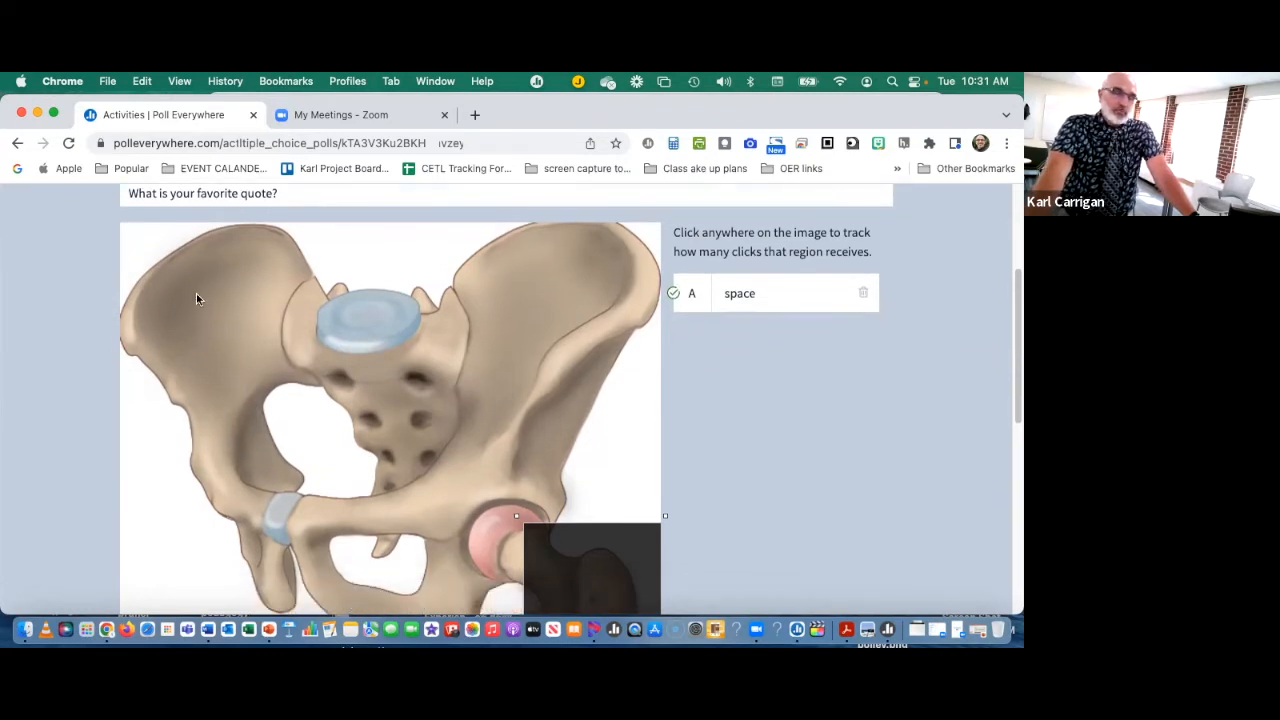
left_click(146, 299)
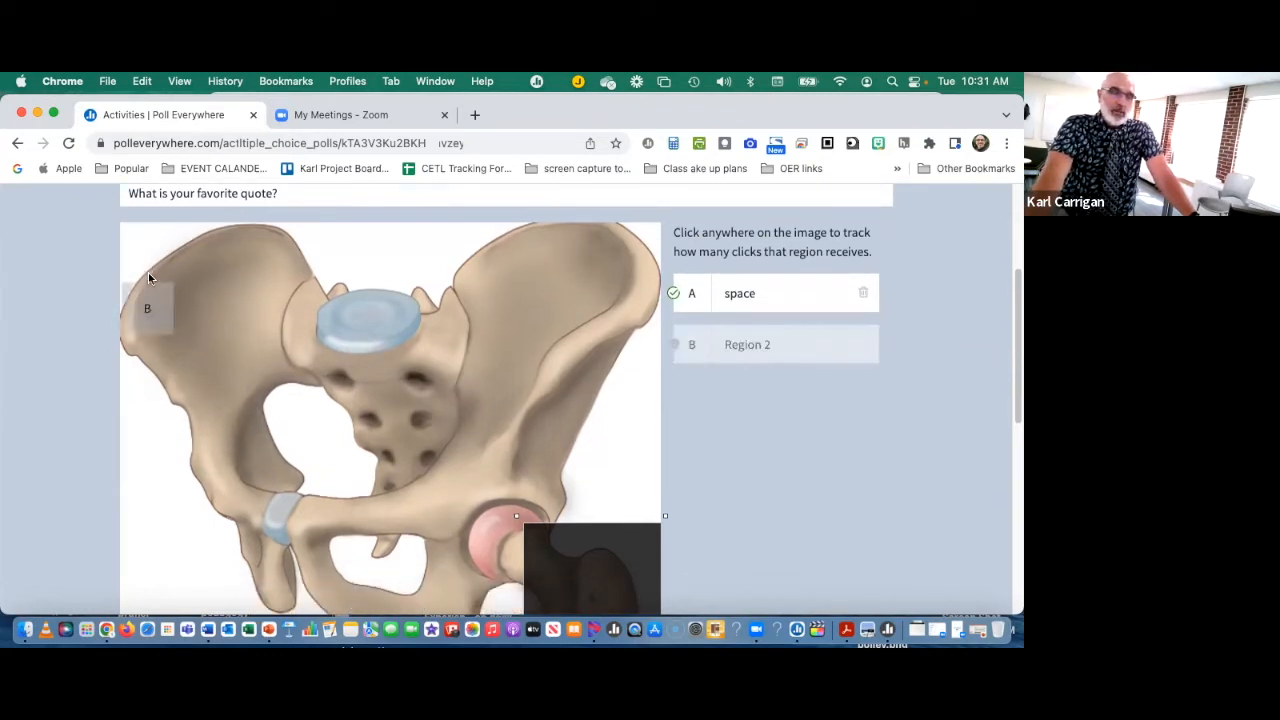
left_click_drag(163, 325, 666, 505)
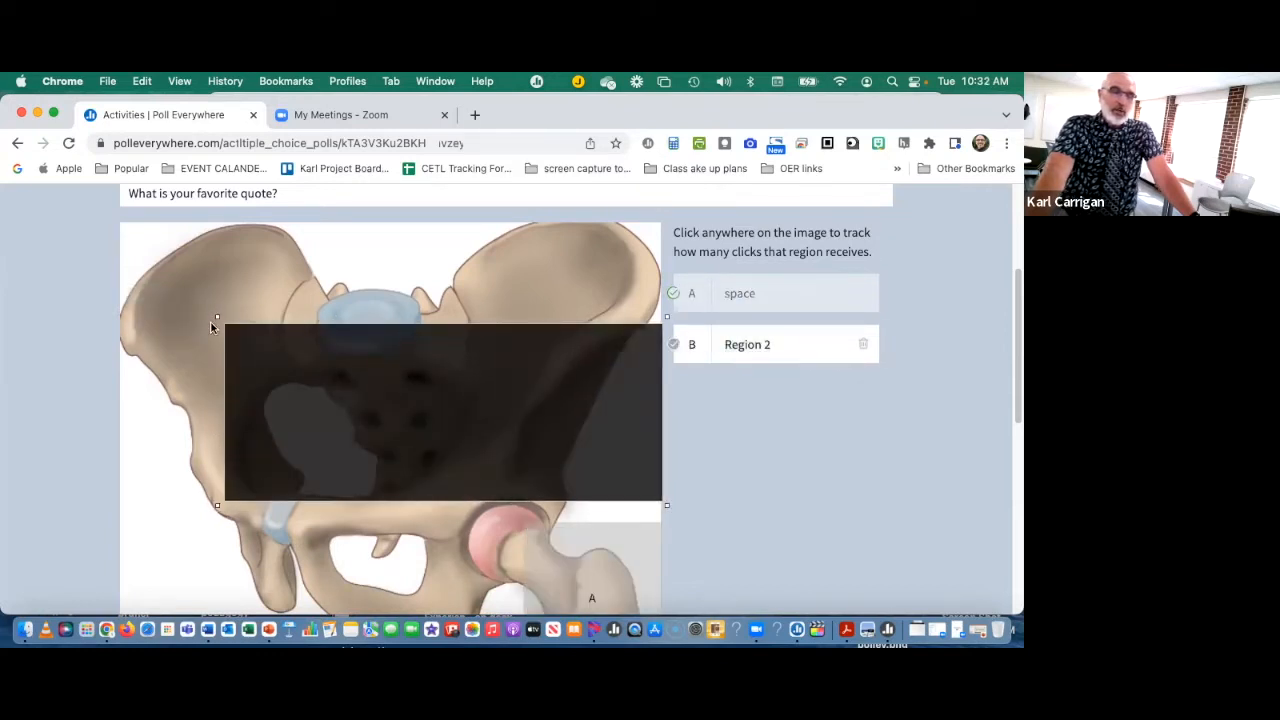
left_click_drag(216, 318, 113, 228)
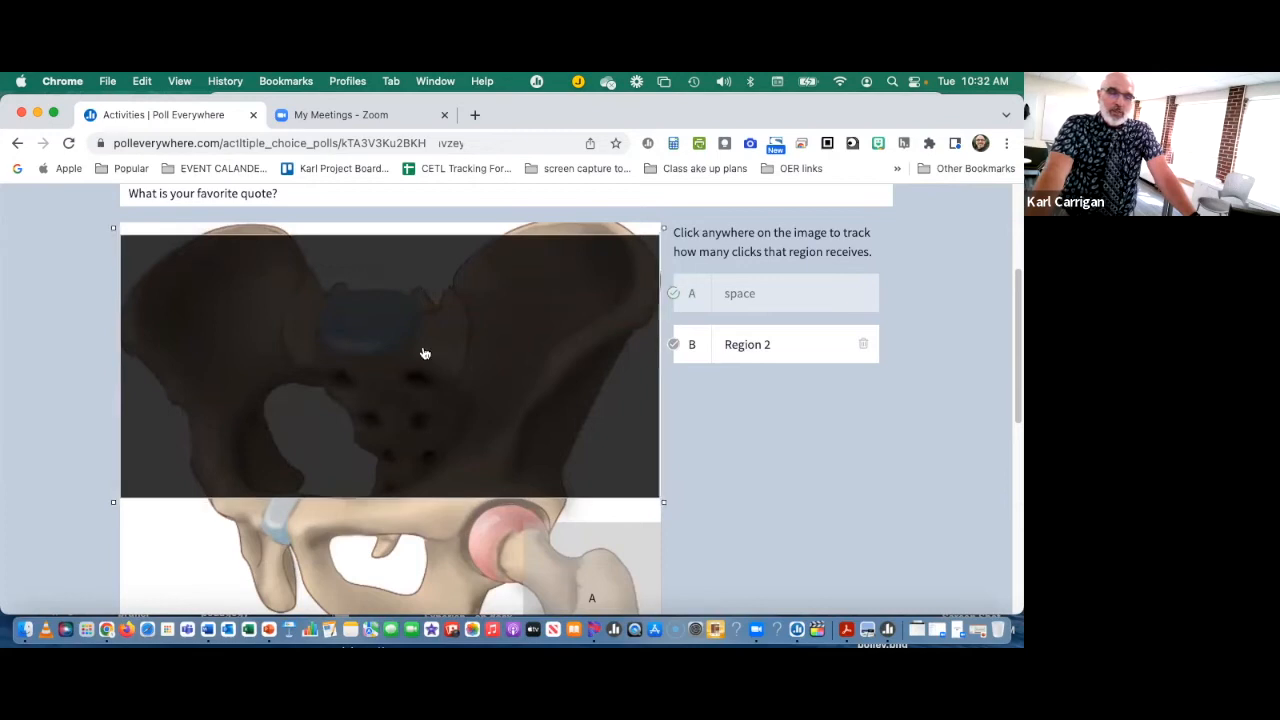
left_click_drag(771, 347, 716, 345)
type("nope")
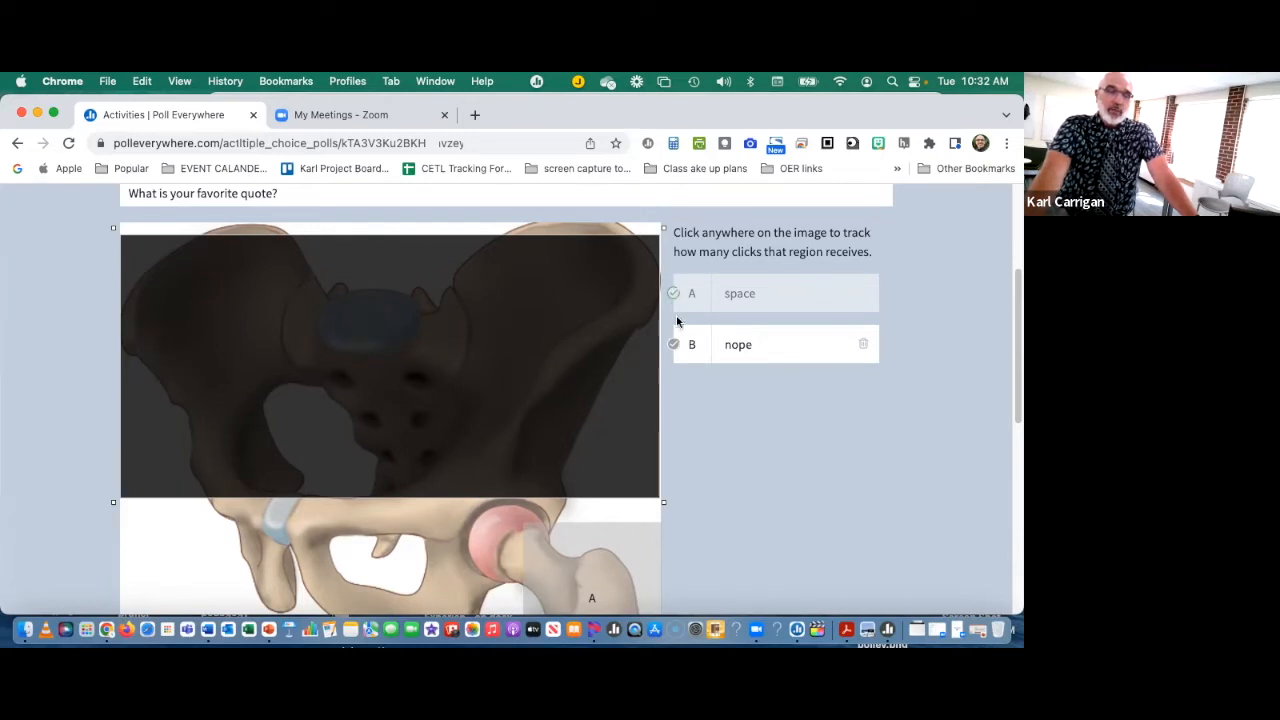
Step: Examine how the "space" and "nope" regions cover the hip image and how their answers are listed
scroll(710, 455, "down", 2)
scroll(710, 452, "up", 5)
scroll(710, 452, "down", 10)
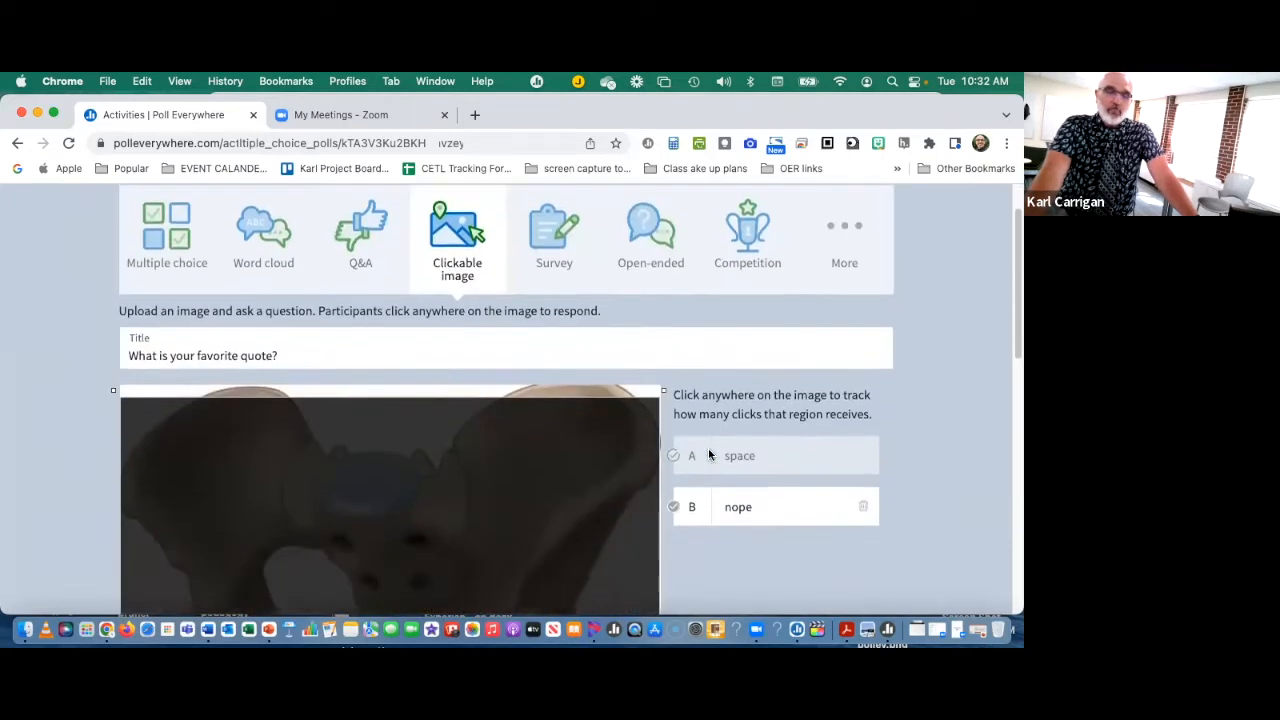
scroll(708, 455, "up", 4)
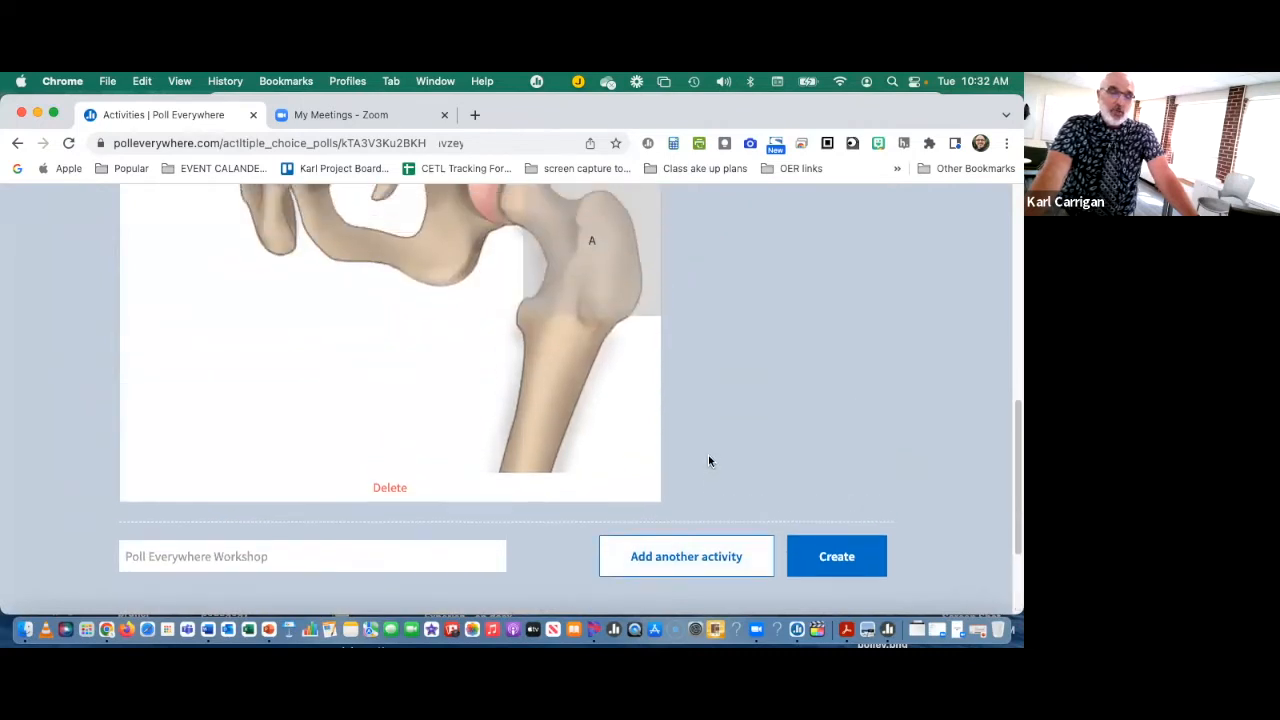
scroll(711, 453, "up", 6)
scroll(720, 460, "down", 3)
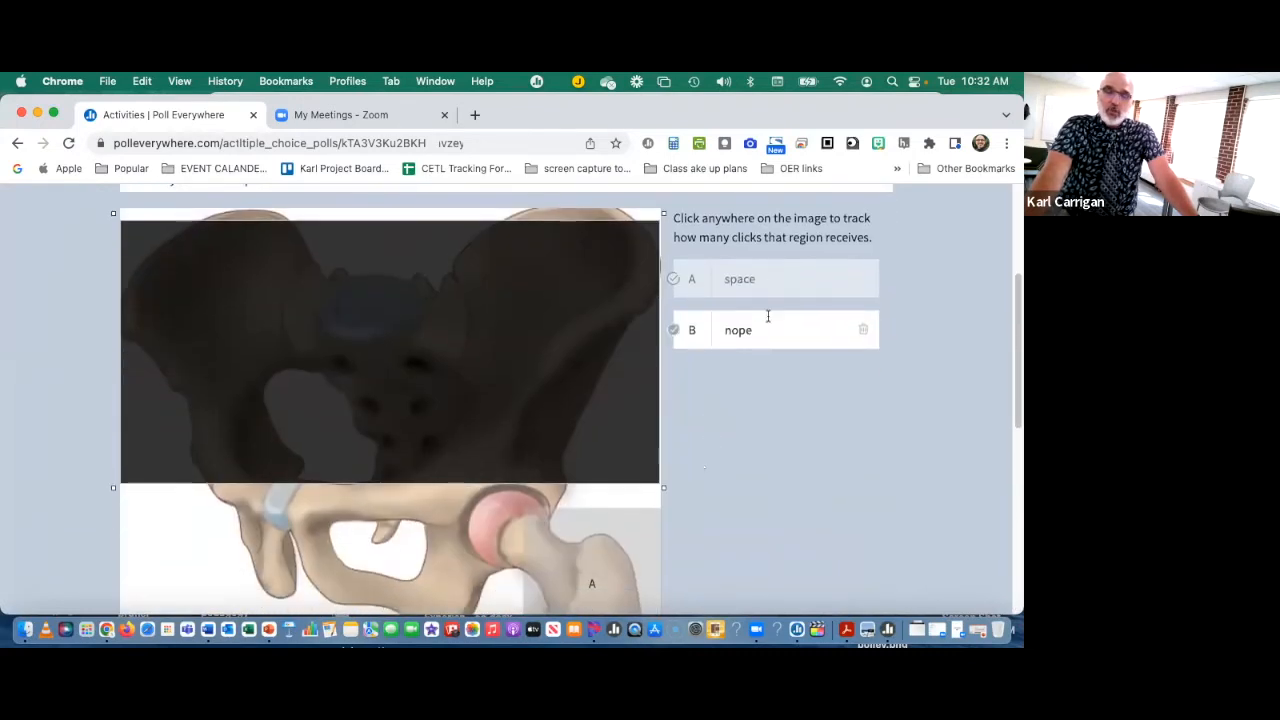
scroll(776, 407, "down", 2)
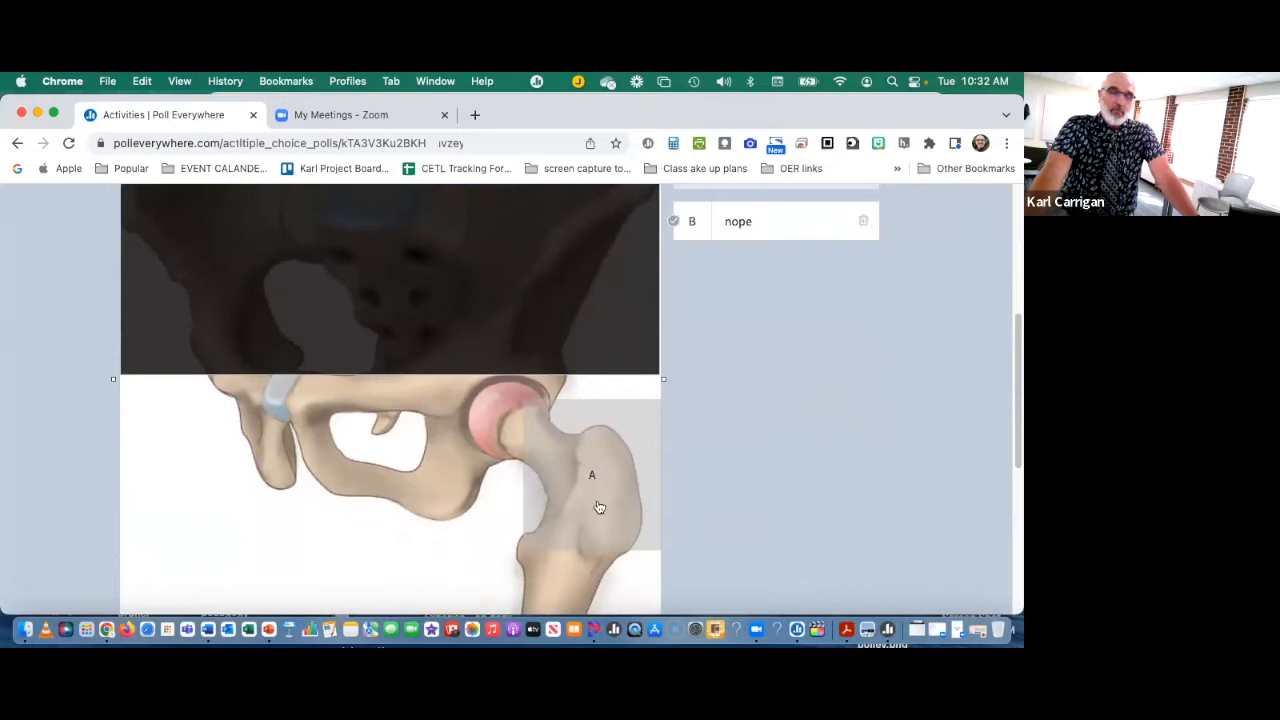
scroll(592, 496, "up", 1)
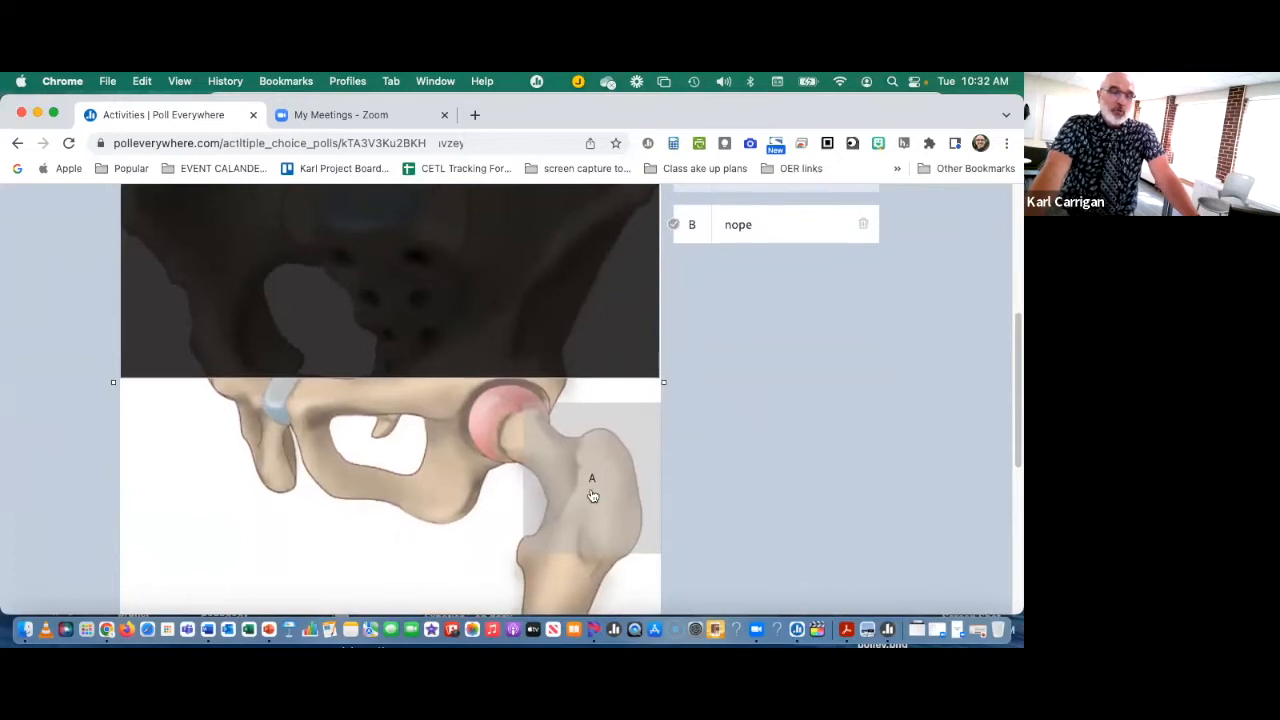
scroll(592, 496, "up", 1)
scroll(526, 340, "up", 2)
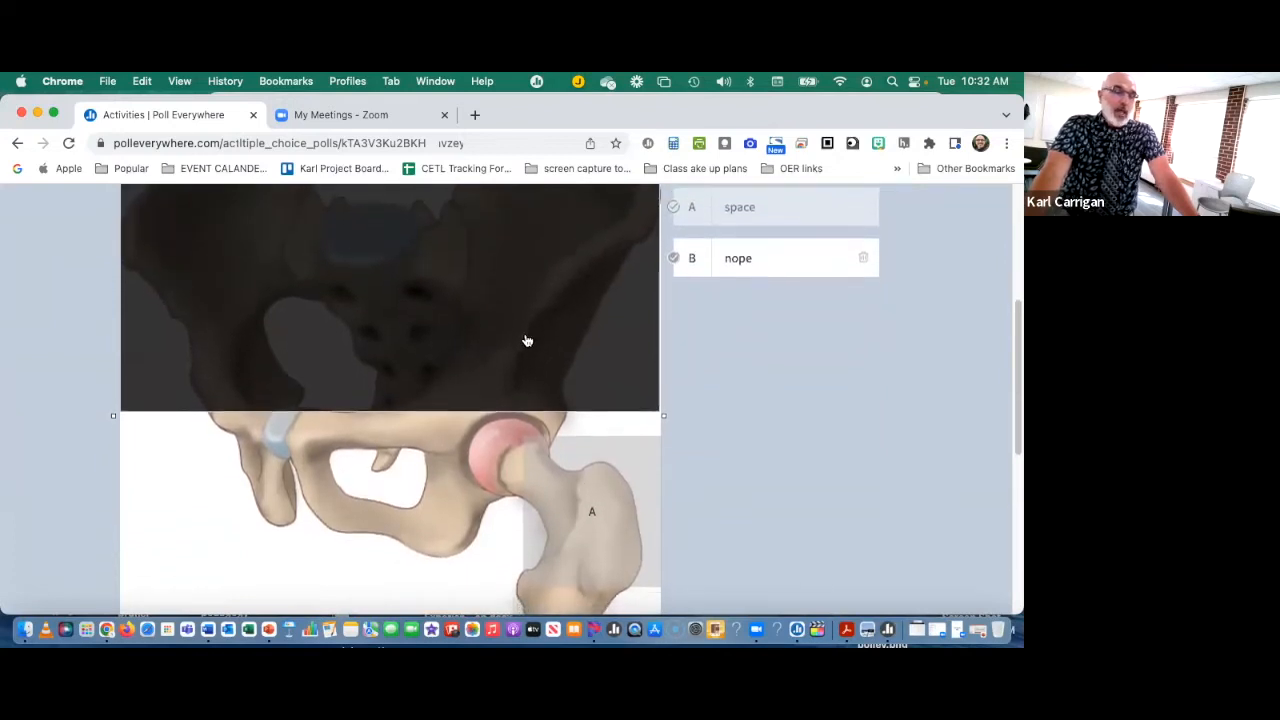
scroll(660, 530, "down", 5)
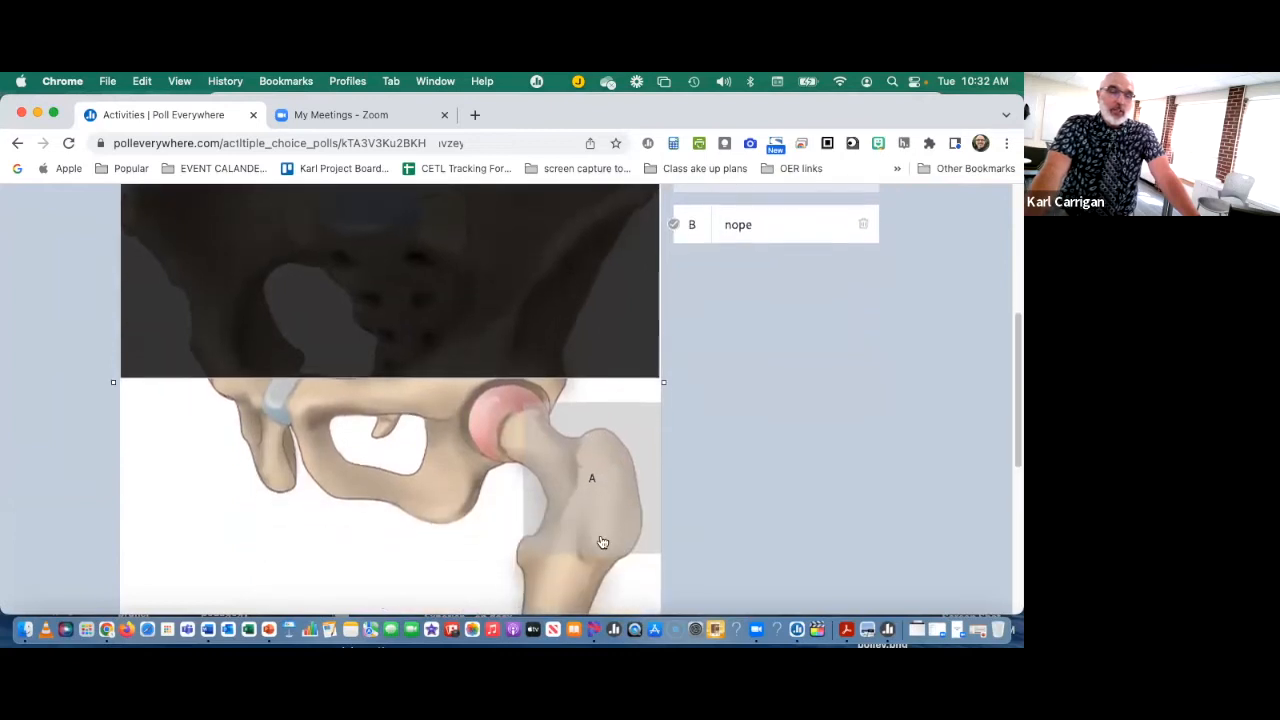
scroll(680, 428, "down", 2)
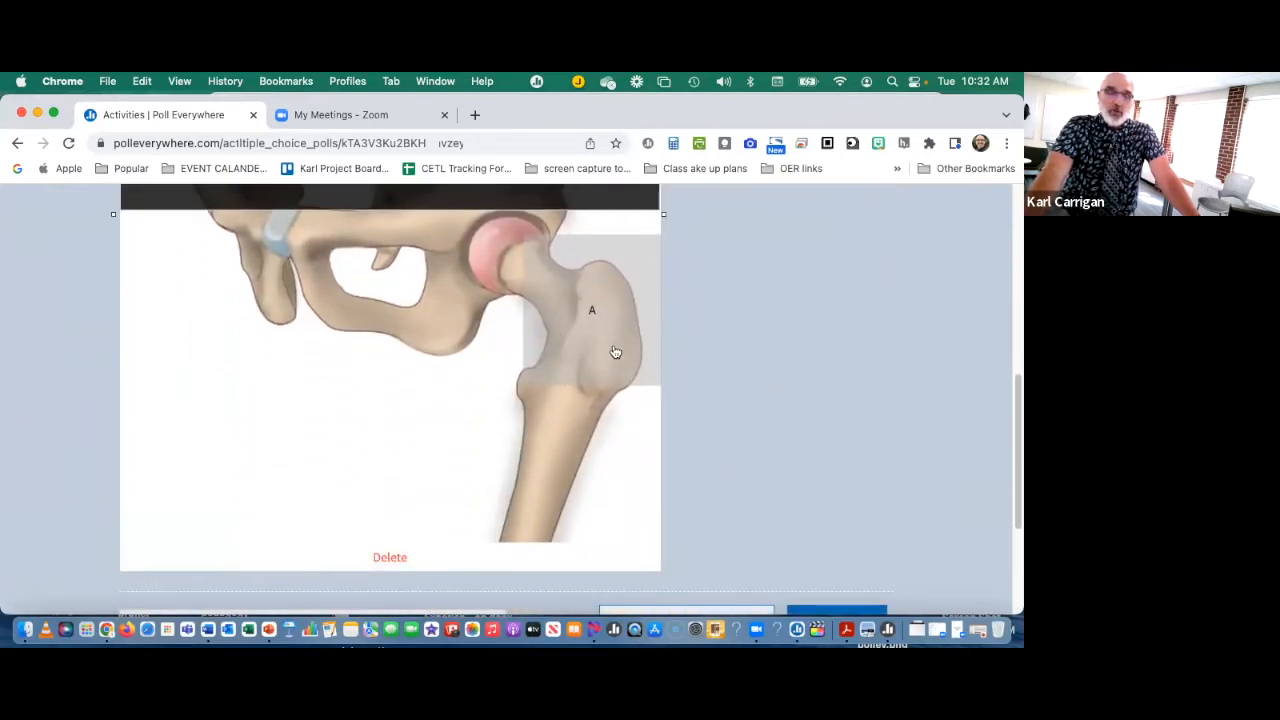
Step: Create the clickable image activity and return to the Poll Everywhere Workshop folder
scroll(613, 348, "down", 1)
scroll(613, 343, "down", 2)
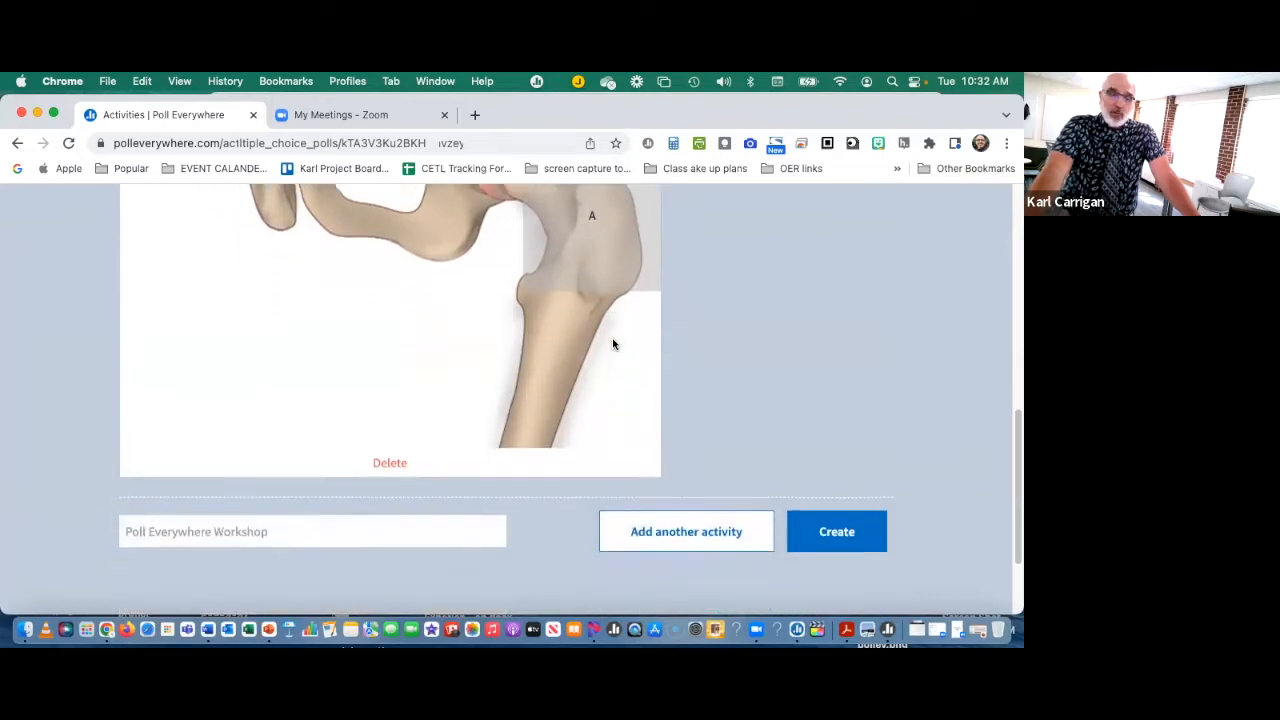
left_click(853, 533)
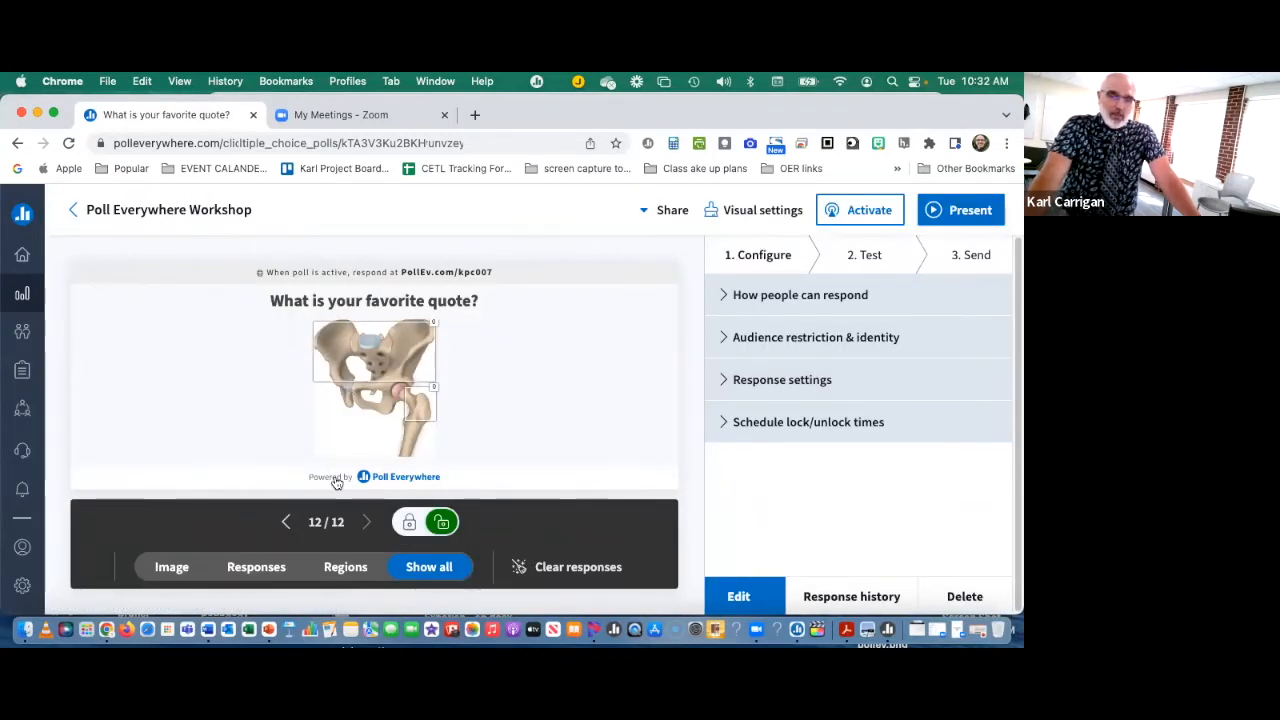
left_click(90, 210)
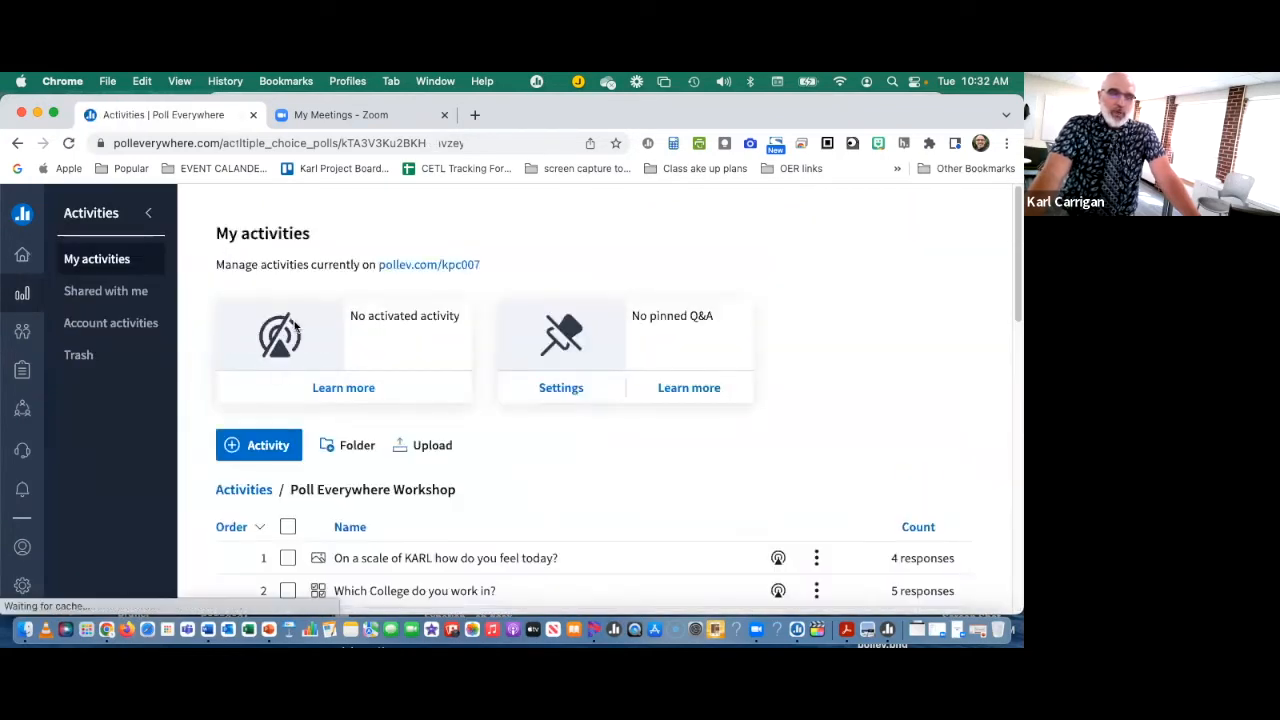
Step: Start a new activity in the workshop folder and choose the Open-ended type
scroll(300, 366, "down", 1)
left_click(265, 414)
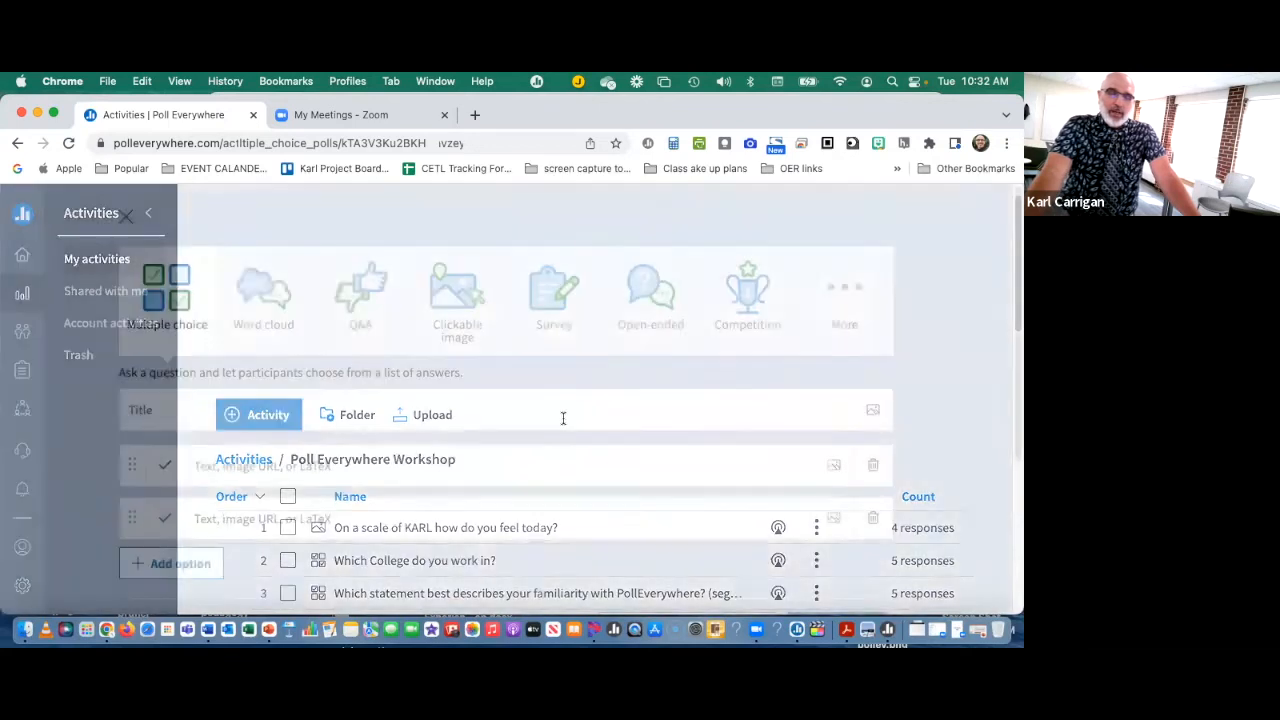
scroll(558, 425, "down", 2)
scroll(555, 425, "up", 2)
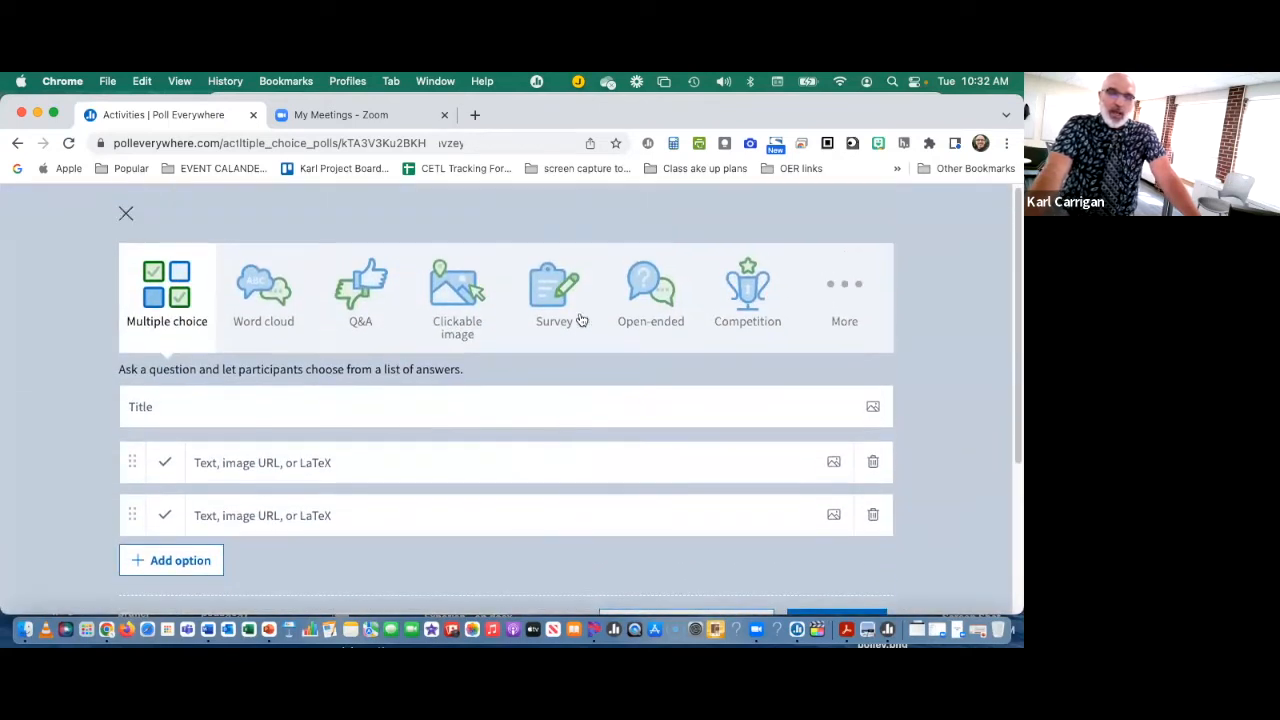
left_click(657, 302)
Step: Title the open-ended activity "how do you see yourself using PE" and create it
left_click(287, 407)
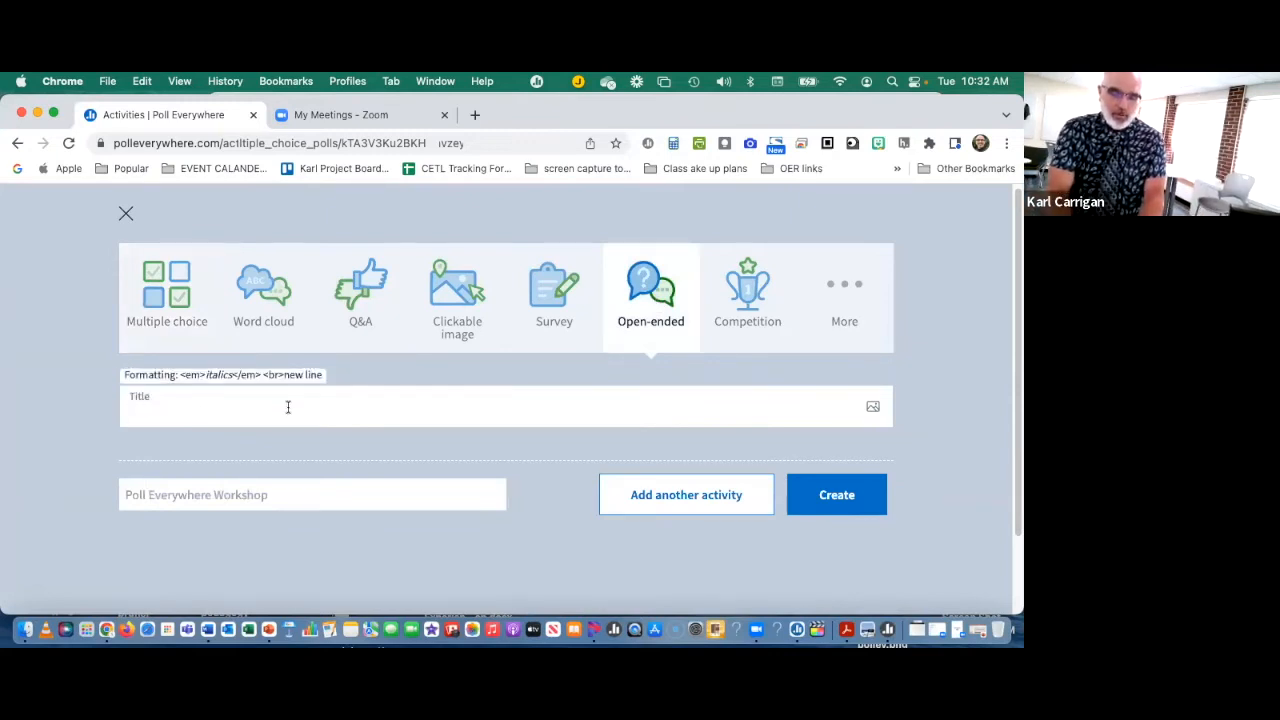
type("how do")
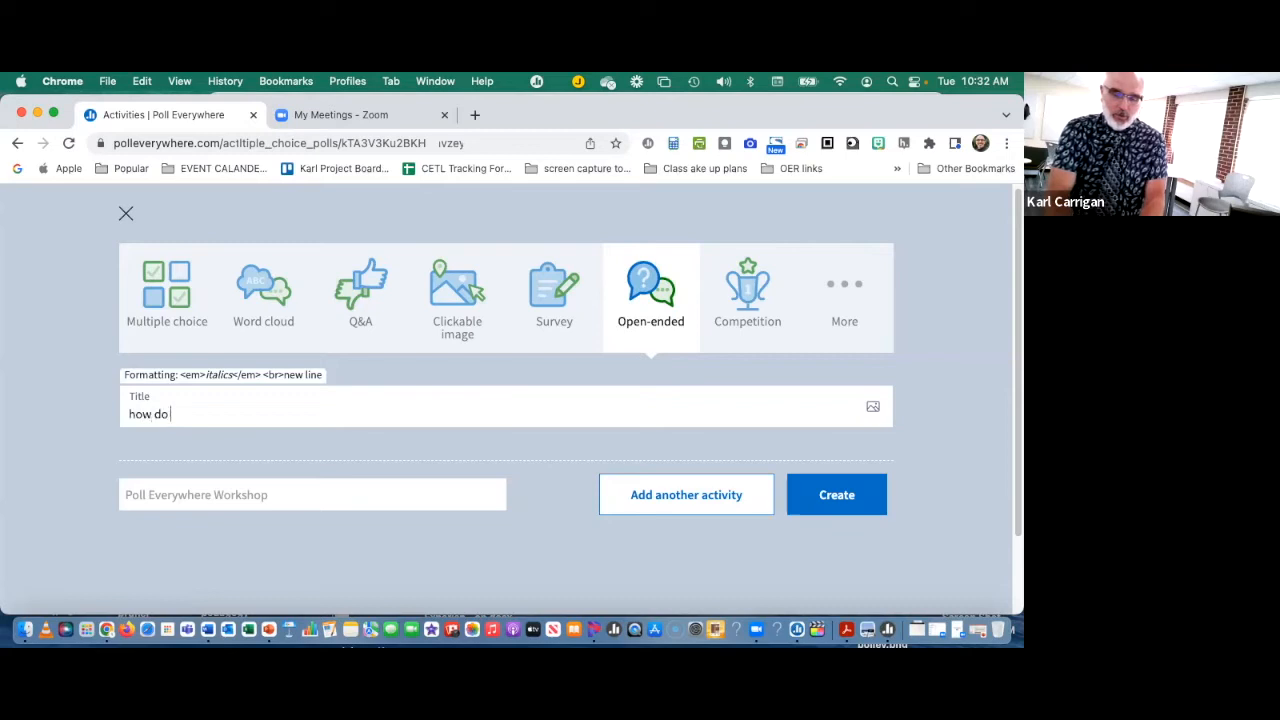
type(" you see yo")
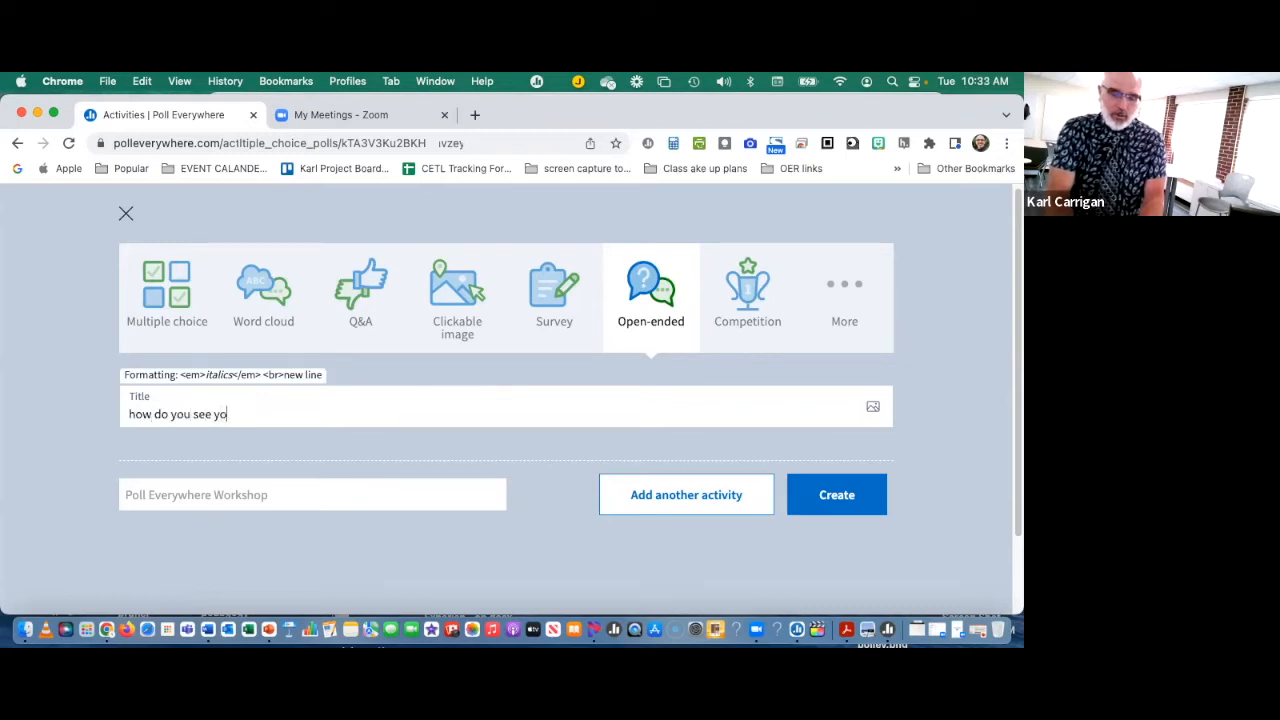
type("urself ")
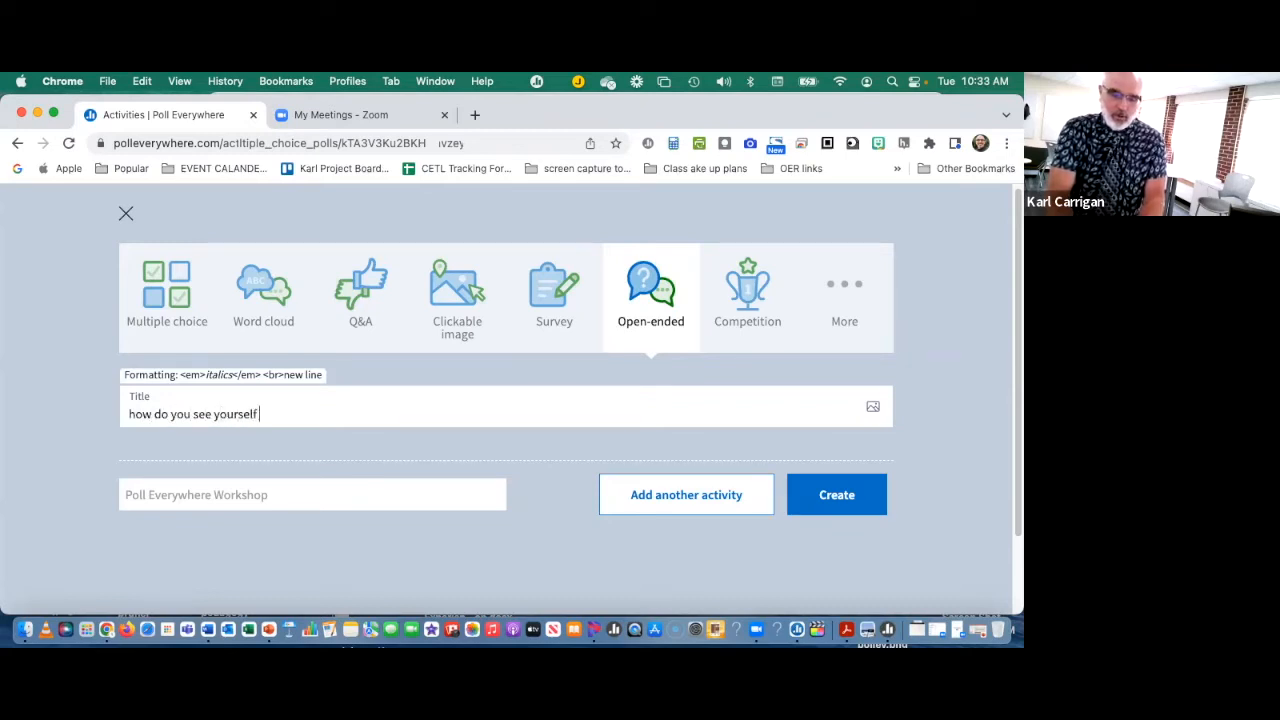
type("using PE")
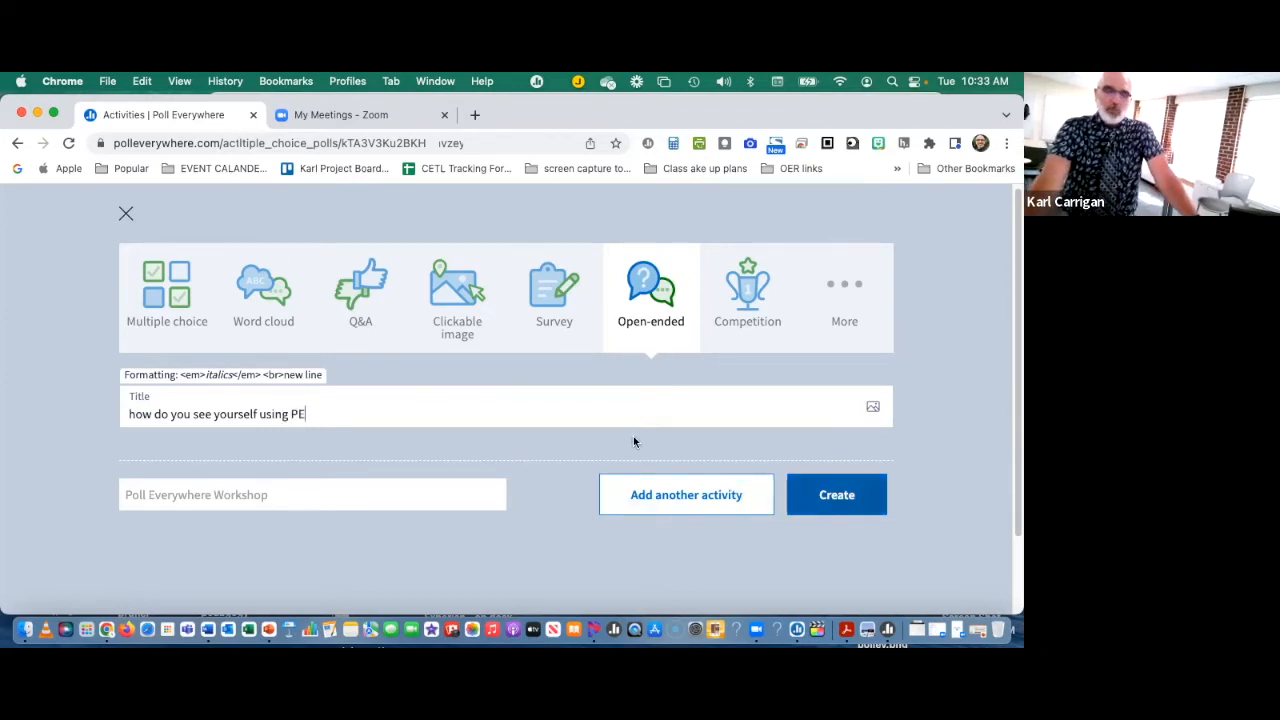
left_click(830, 495)
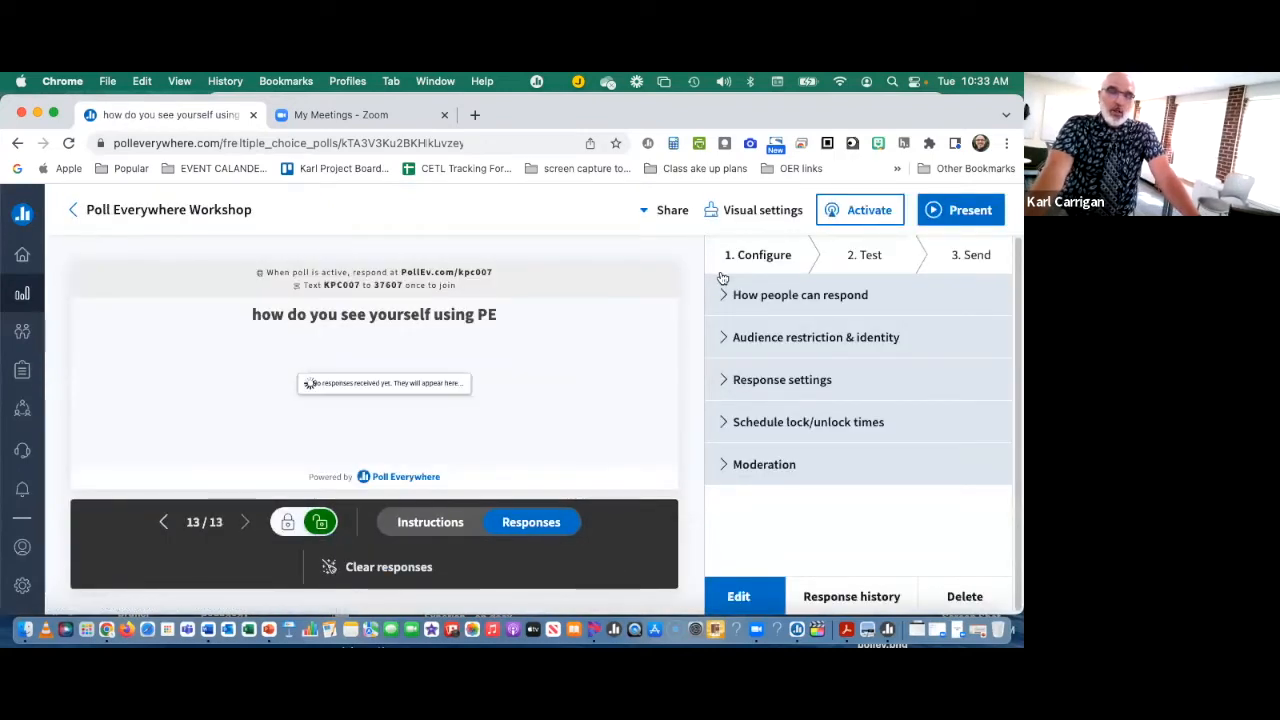
Step: Return to the workshop folder, open the "What is you favorite food." activity and present it to collect responses
left_click(100, 210)
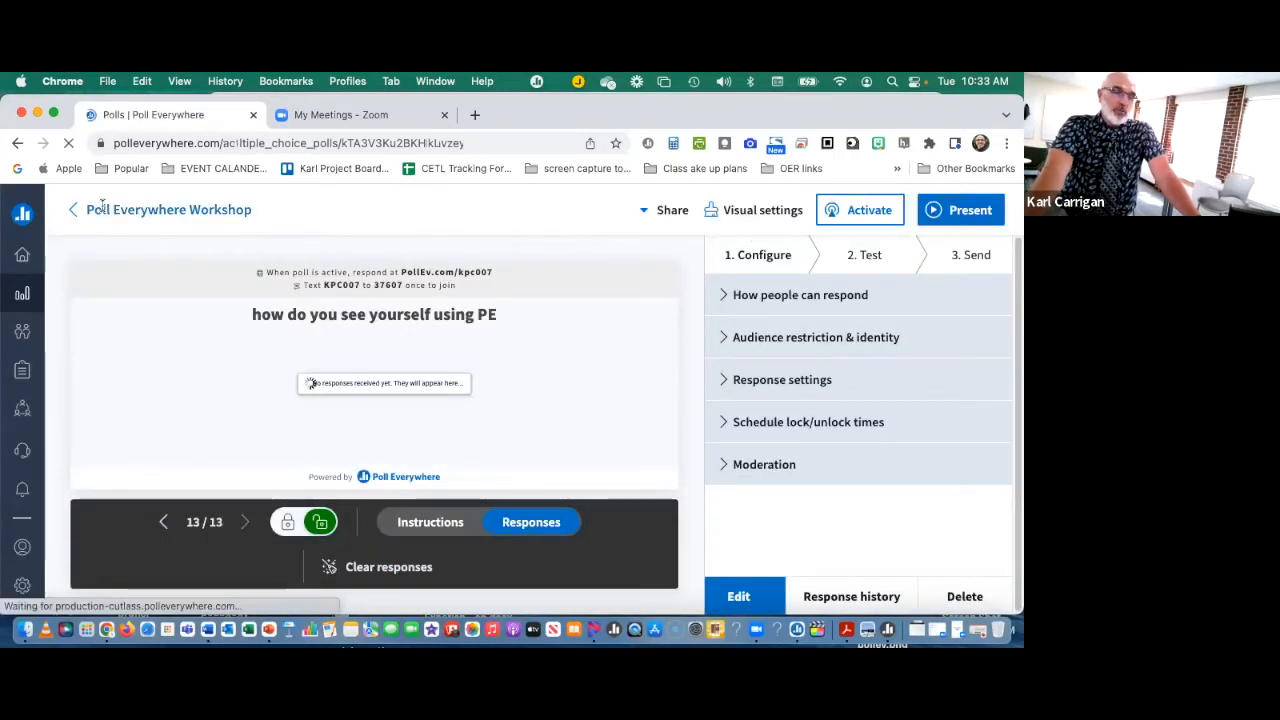
scroll(228, 317, "down", 10)
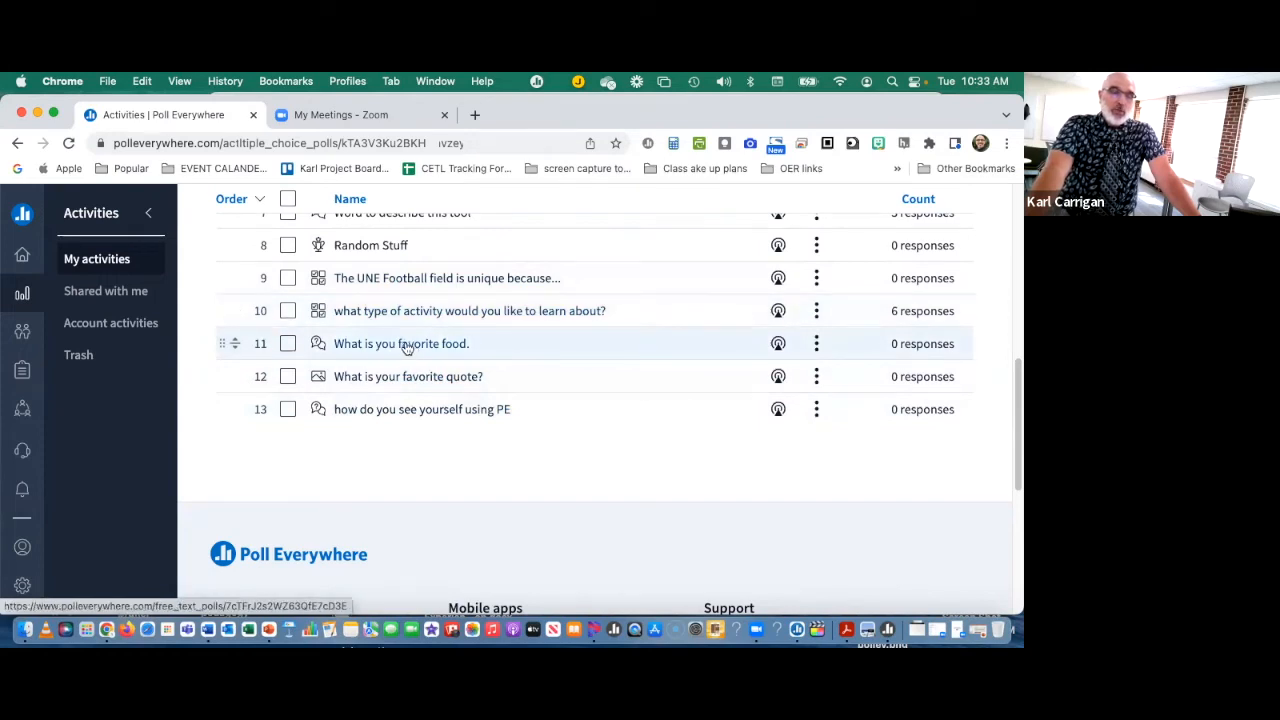
left_click(408, 345)
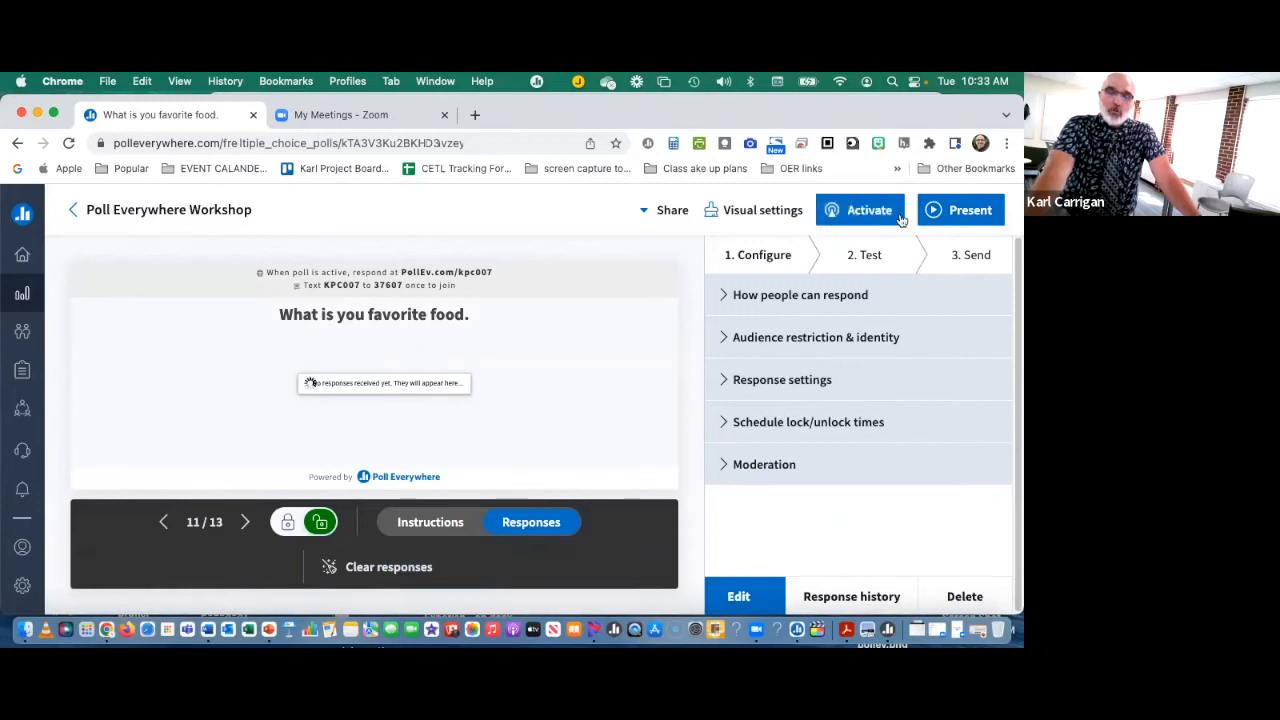
left_click(955, 212)
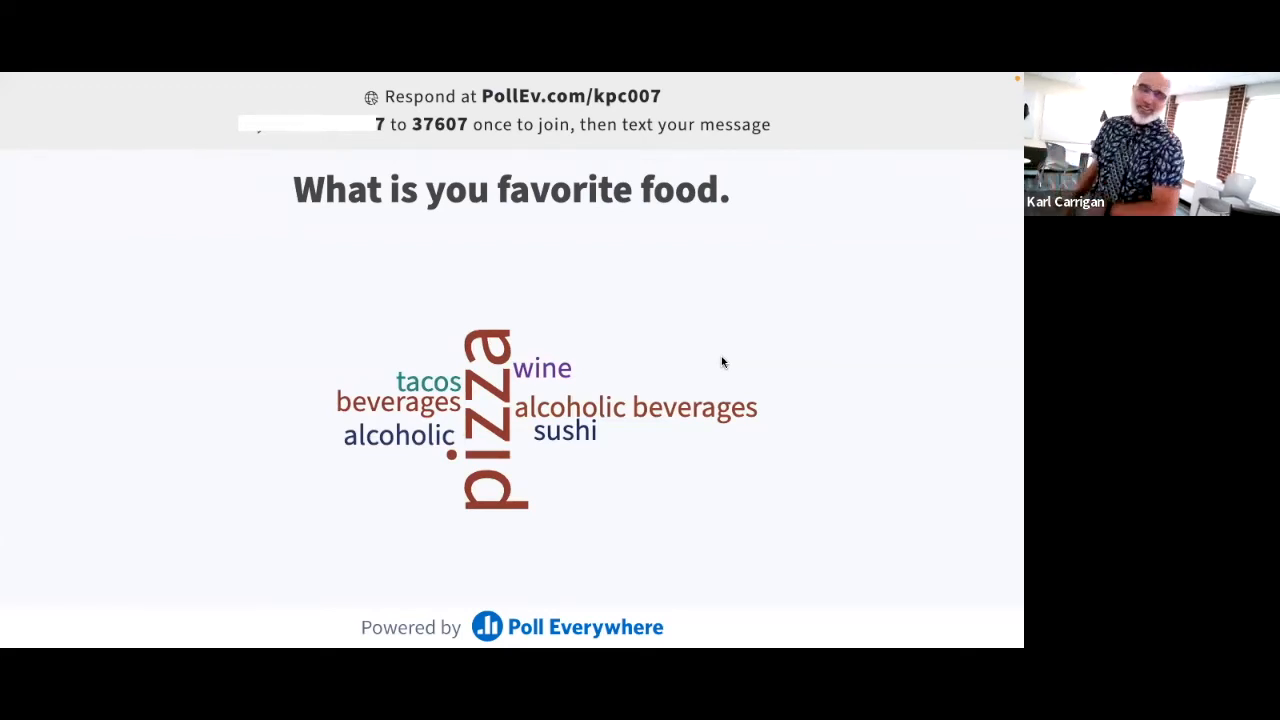
Step: Bring up the presenter controls for the favorite food word cloud, and lock and unlock the poll for responses
mouse_move(572, 586)
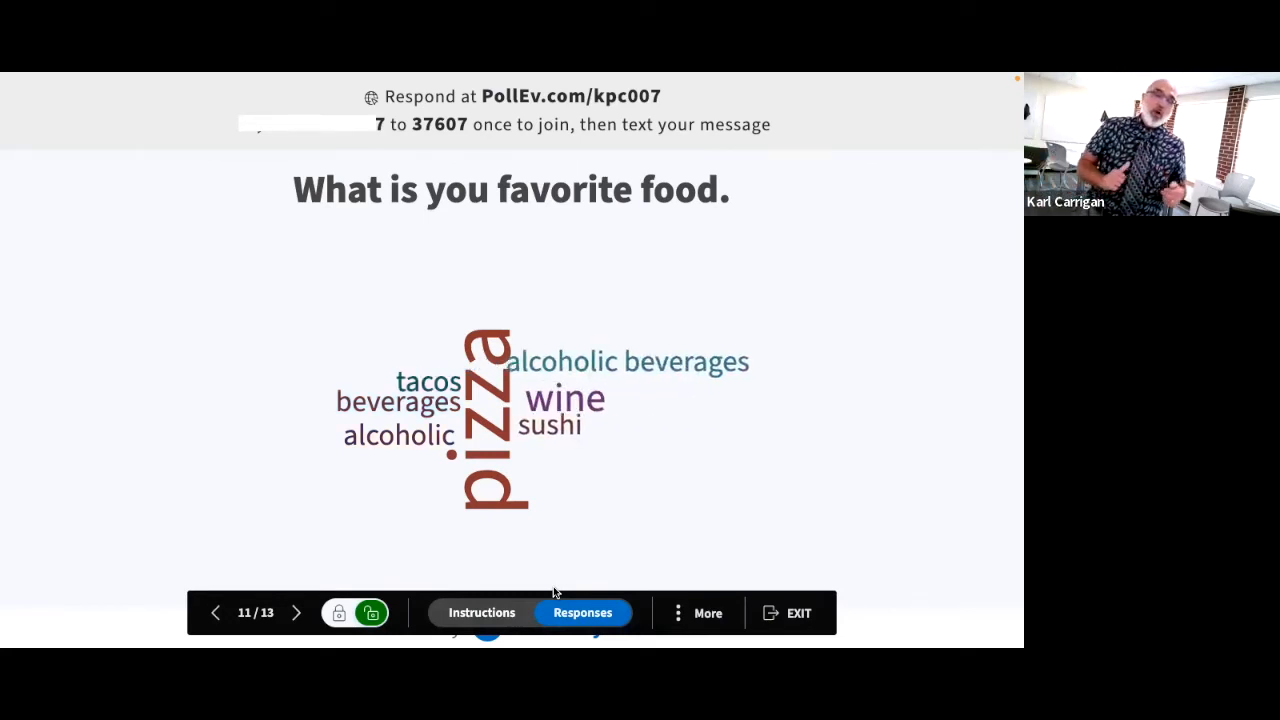
left_click(484, 614)
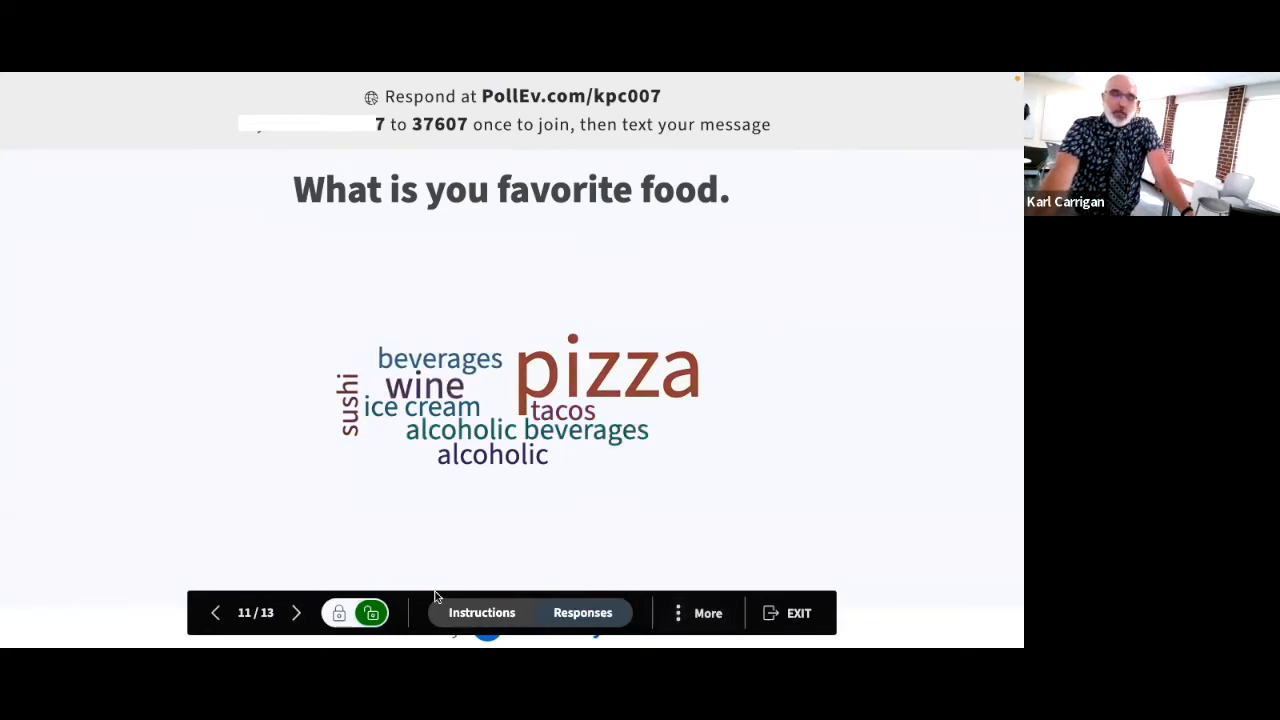
left_click(339, 614)
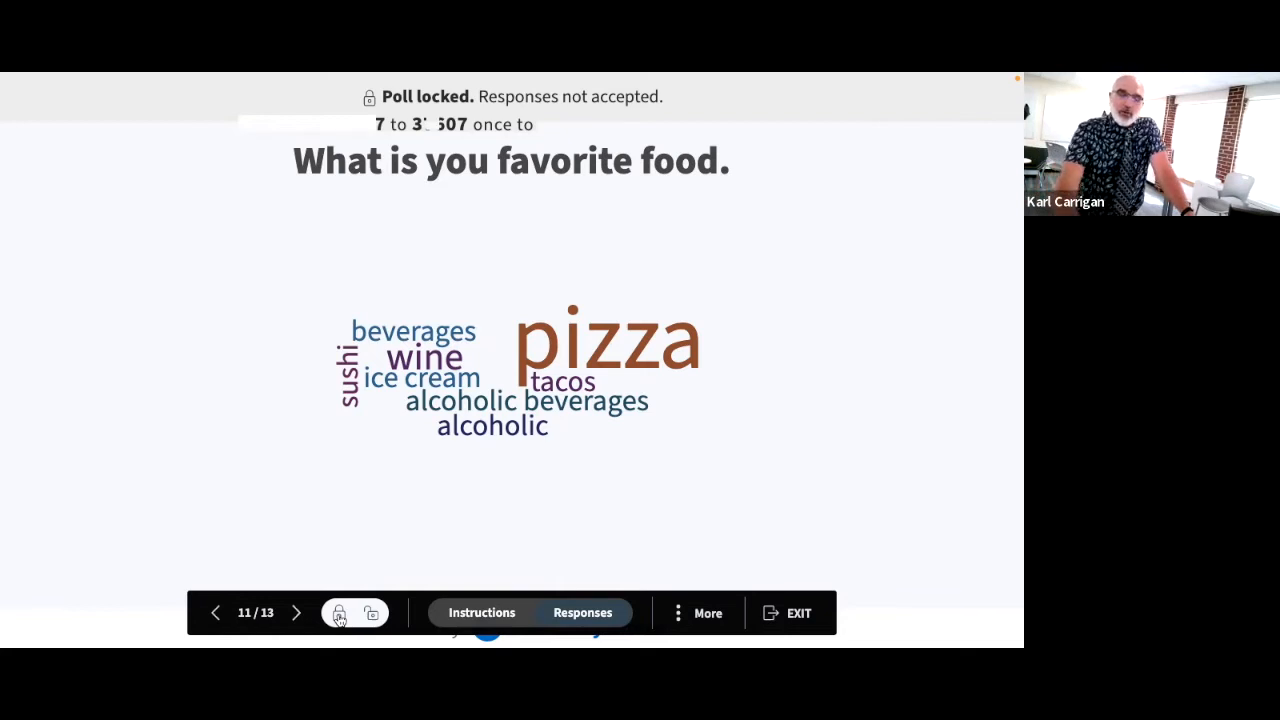
left_click(370, 614)
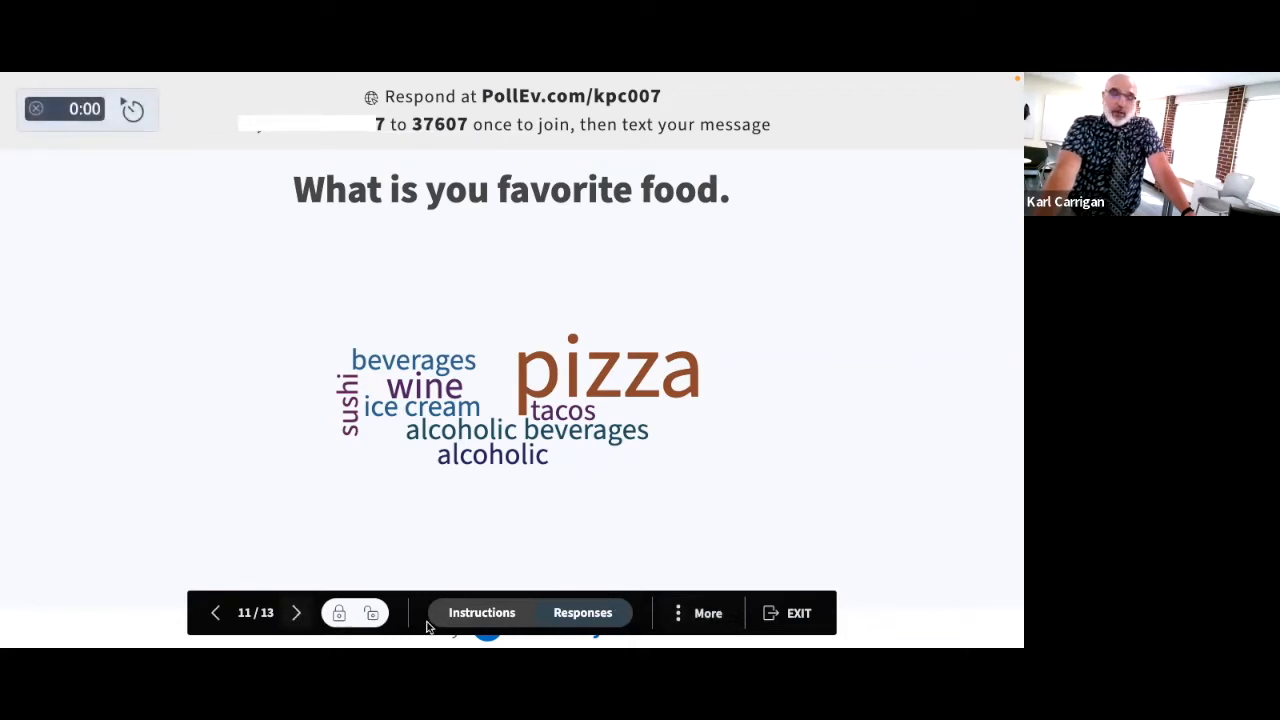
Step: Set the presenter controls to always show and advance to the clickable image activity "What is your favorite quote?"
left_click(700, 615)
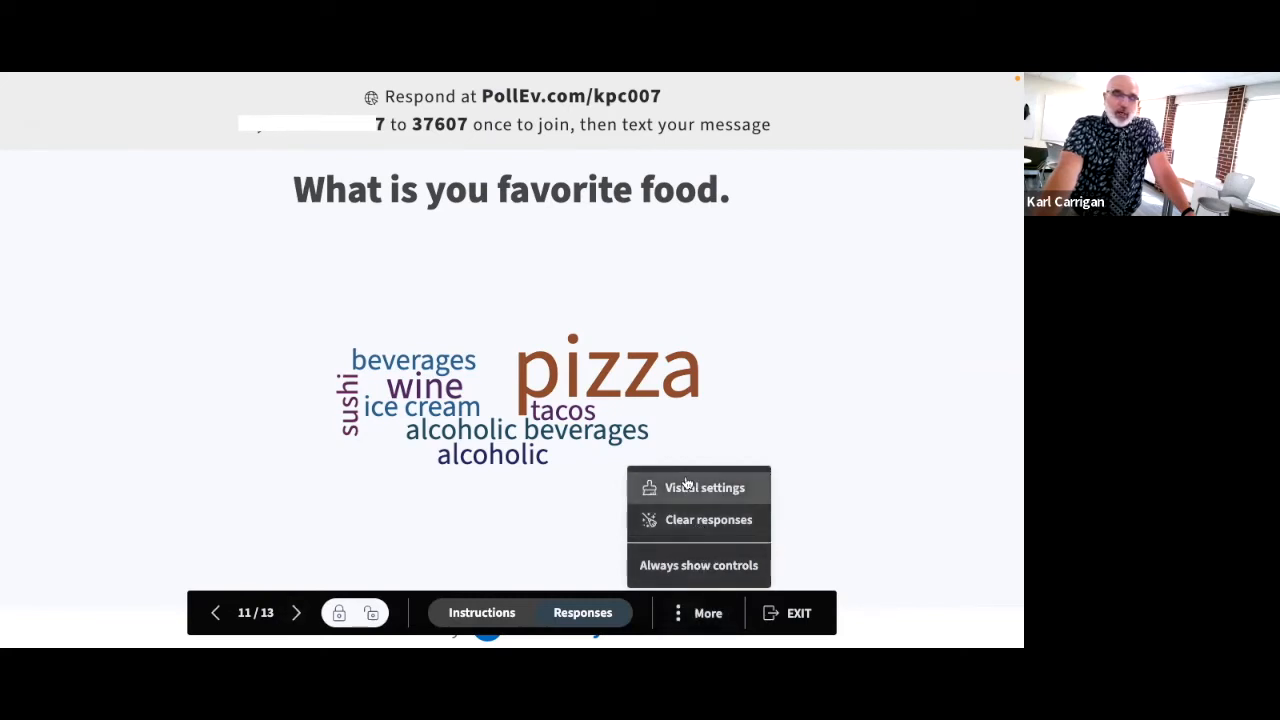
left_click(685, 564)
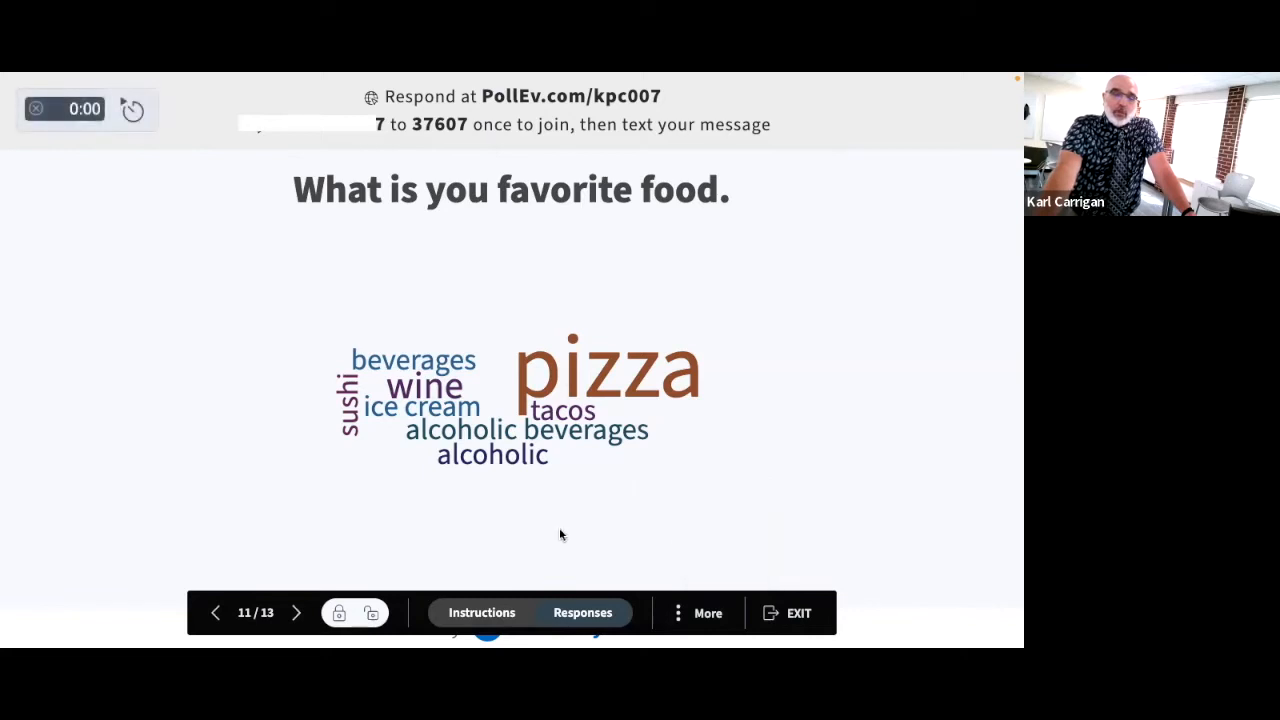
left_click(297, 614)
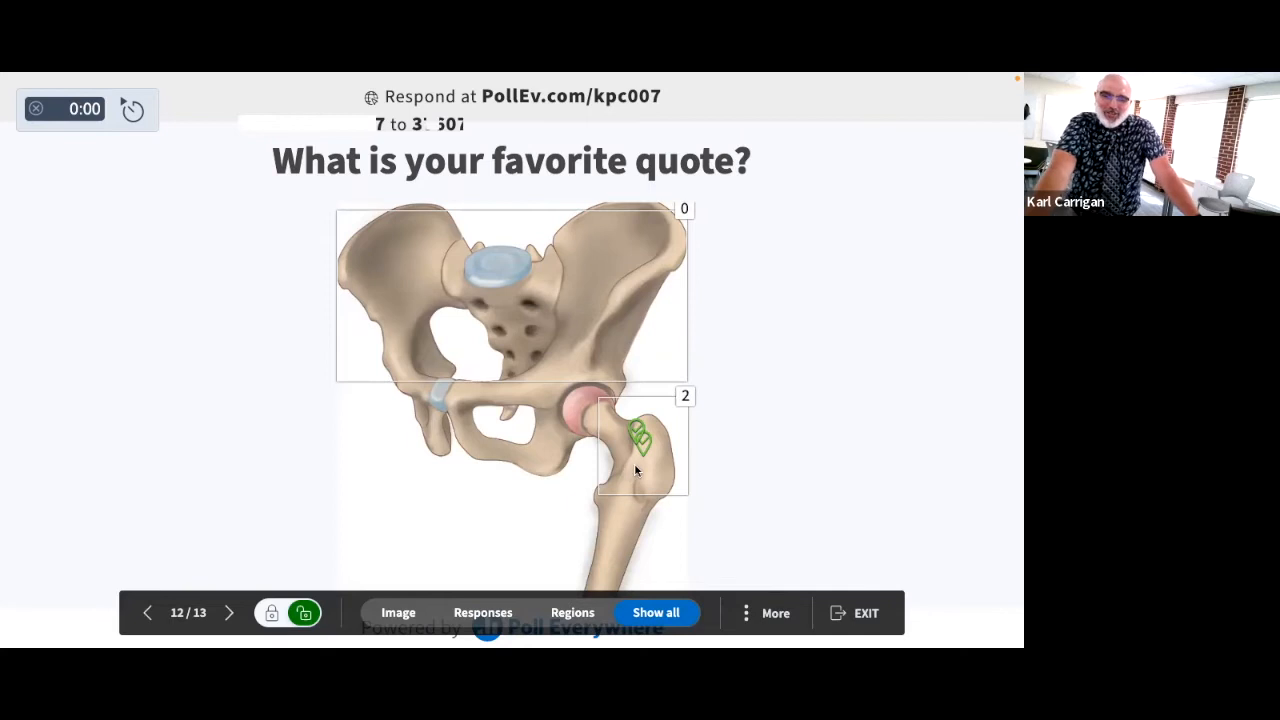
Step: Compare the clickable image's Image, Responses and Regions views, ending with Show all
left_click(490, 613)
left_click(388, 612)
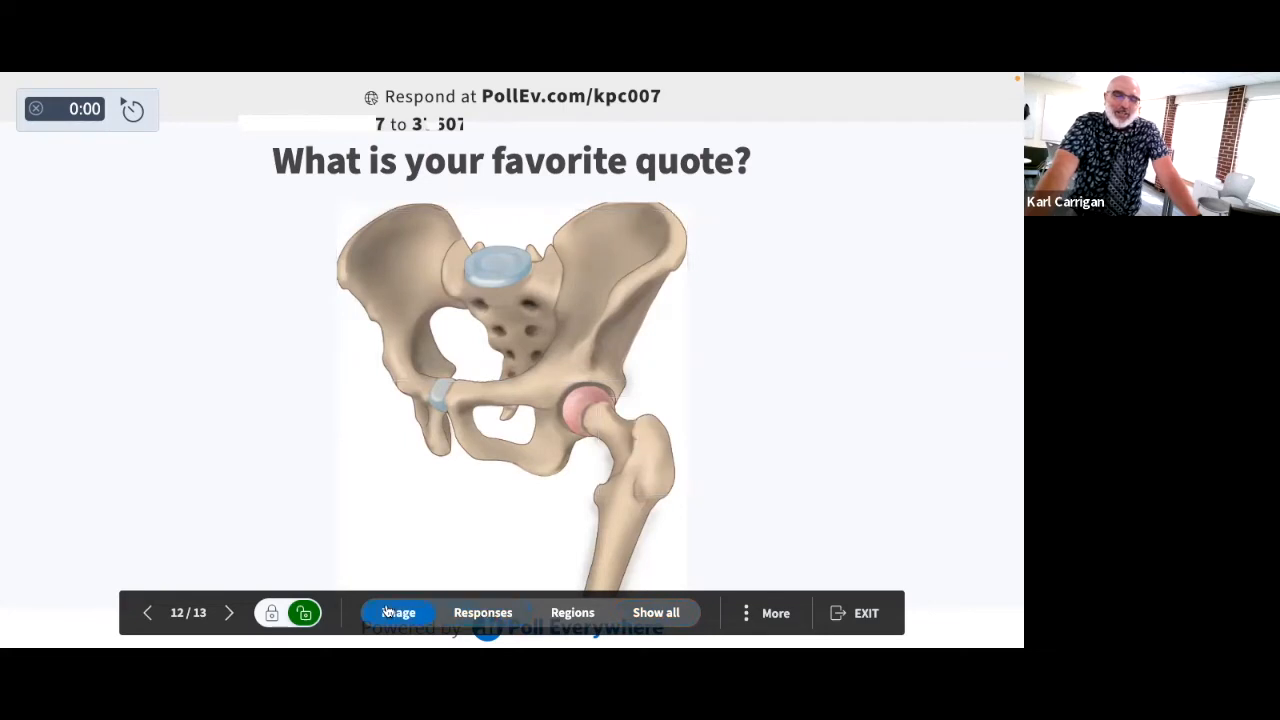
left_click(491, 614)
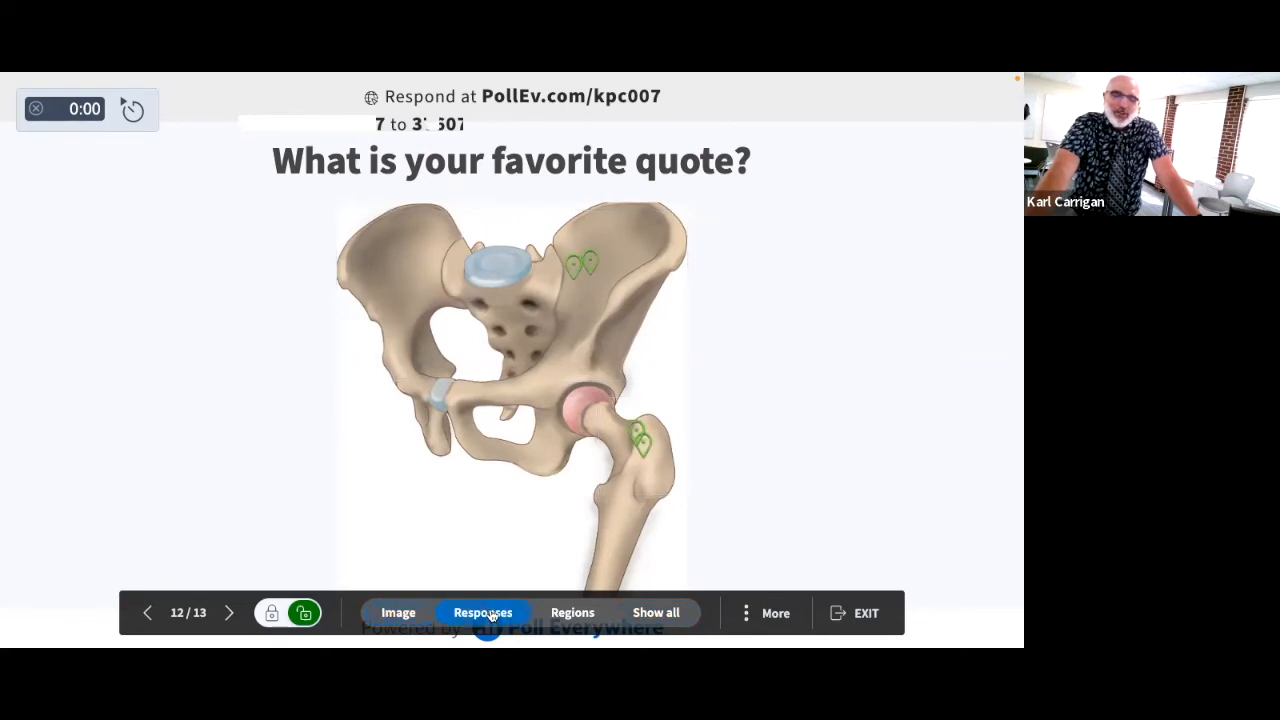
left_click(580, 613)
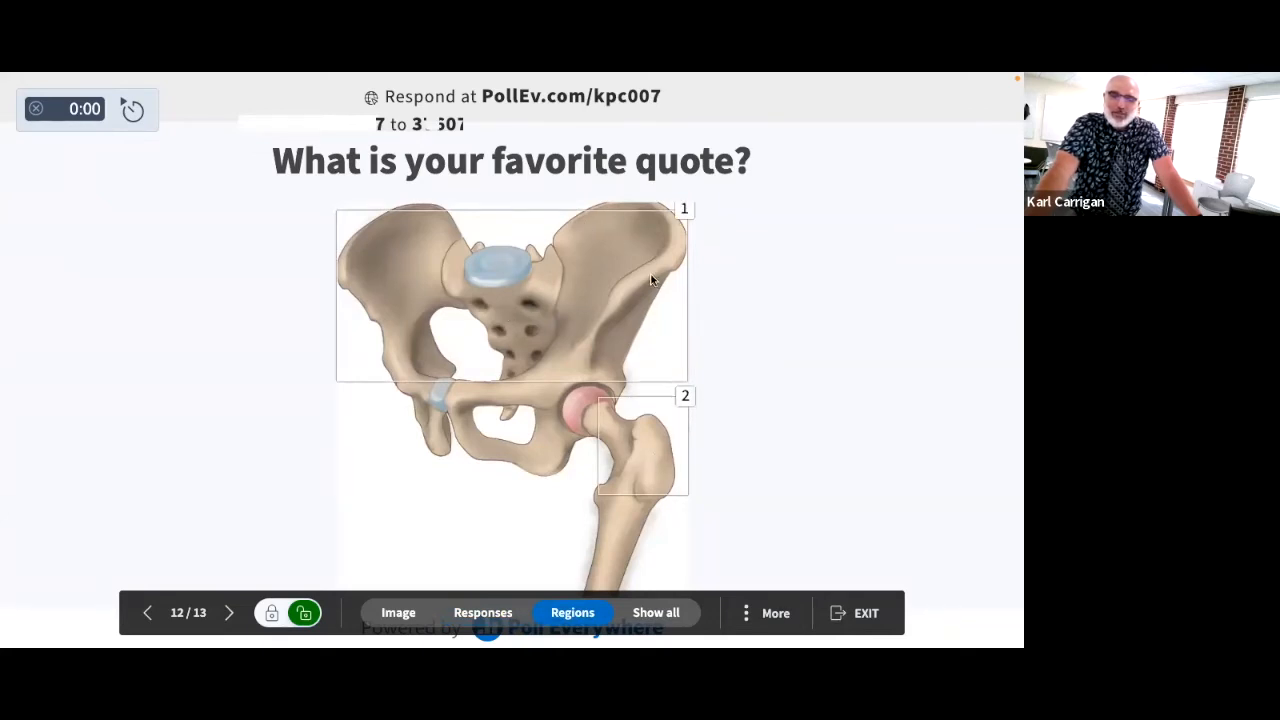
left_click(664, 613)
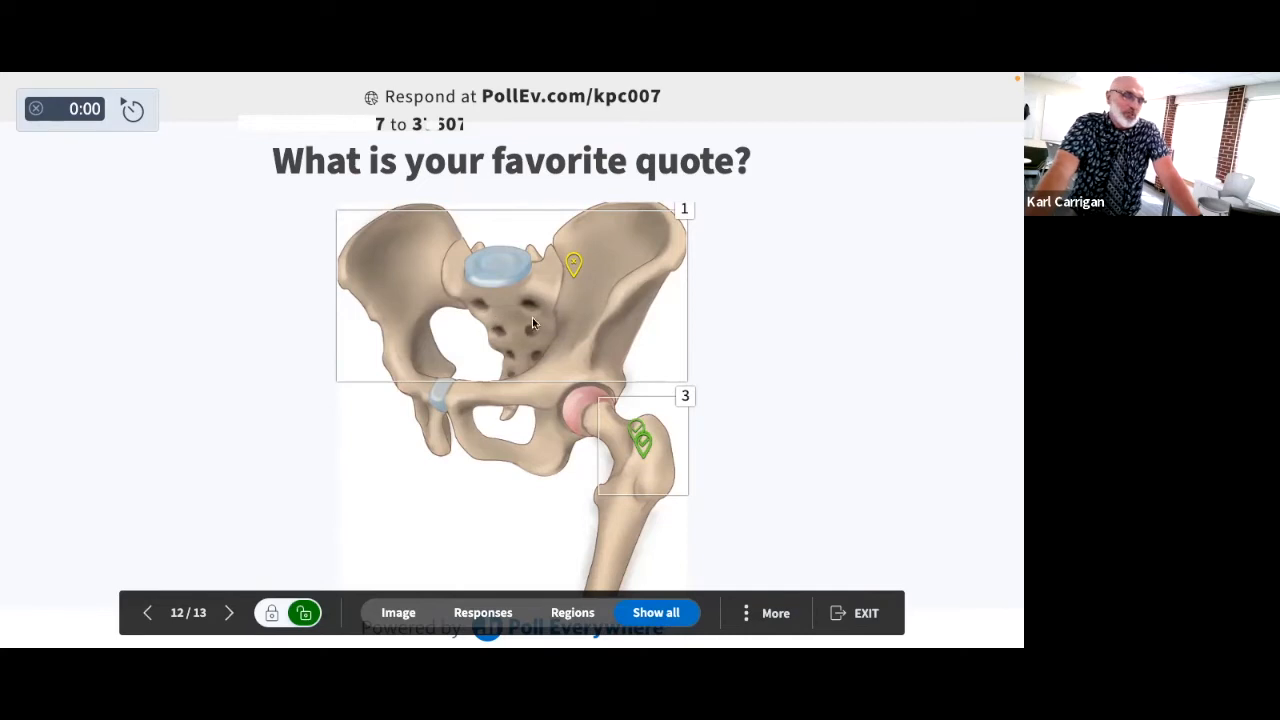
Step: Advance to the open-ended activity "how do you see yourself using PE", enlarge the "understand concepts" response and return it to normal size
left_click(228, 613)
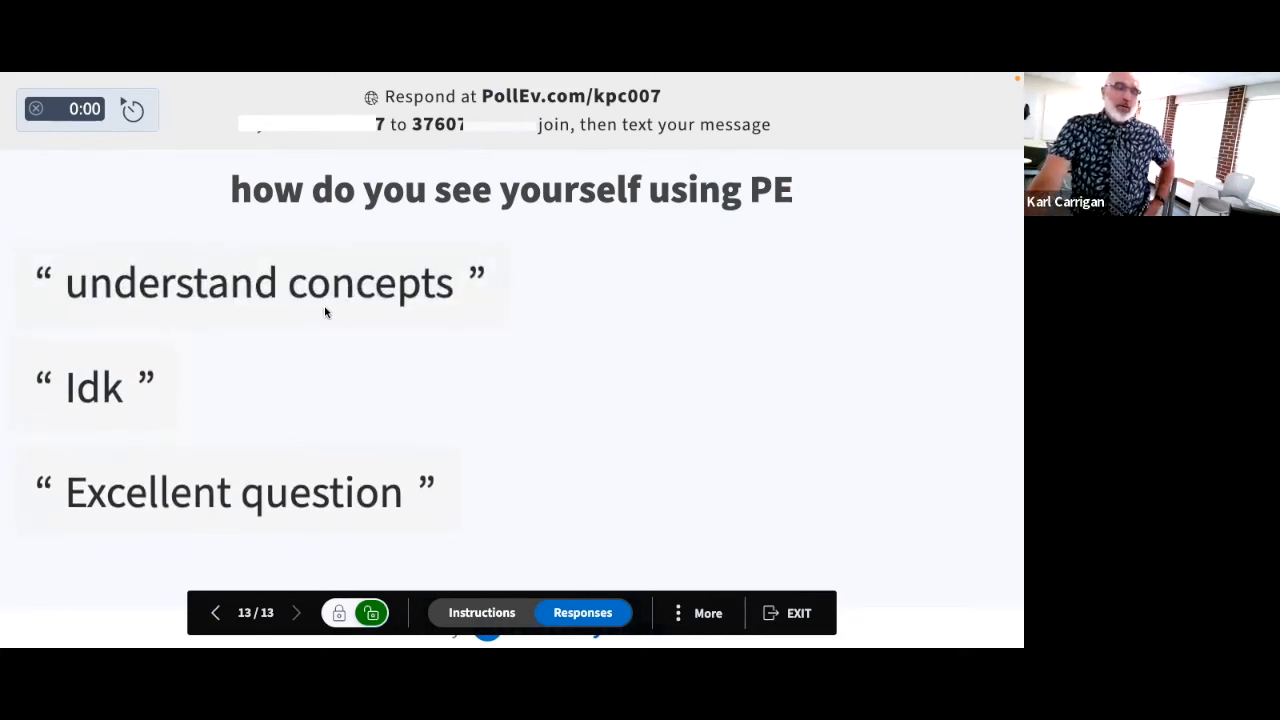
left_click(328, 287)
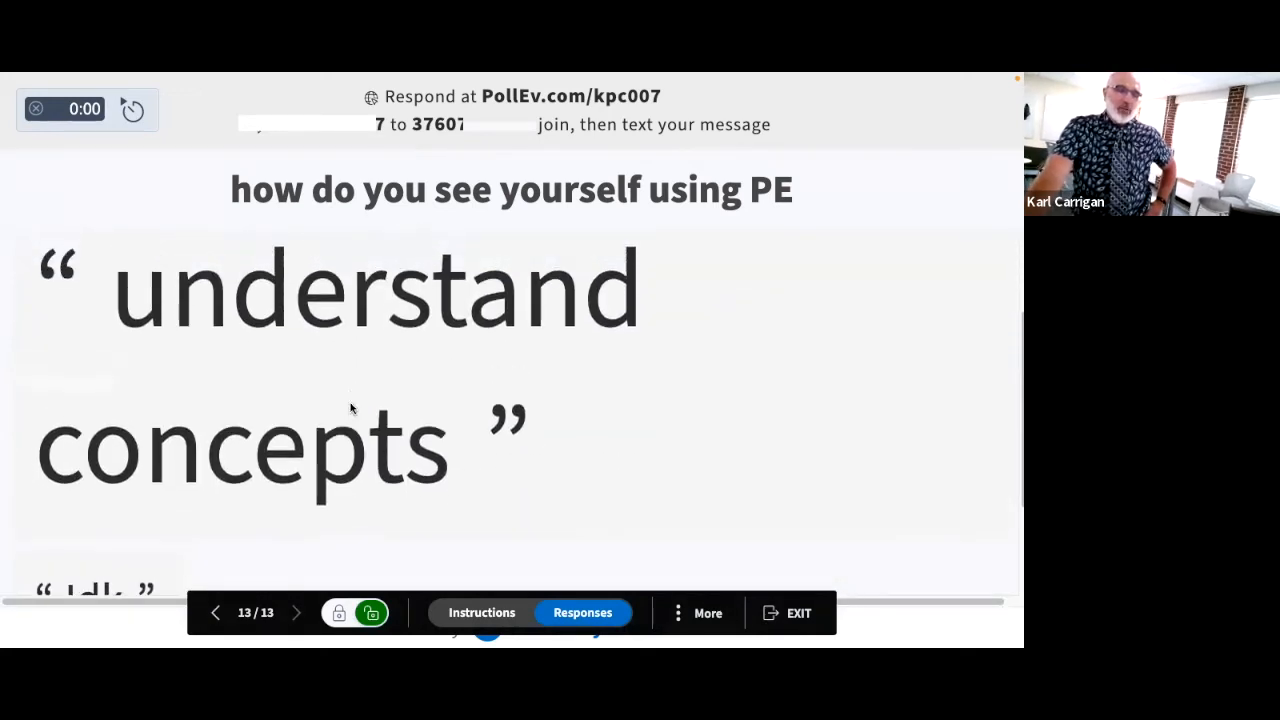
left_click(604, 458)
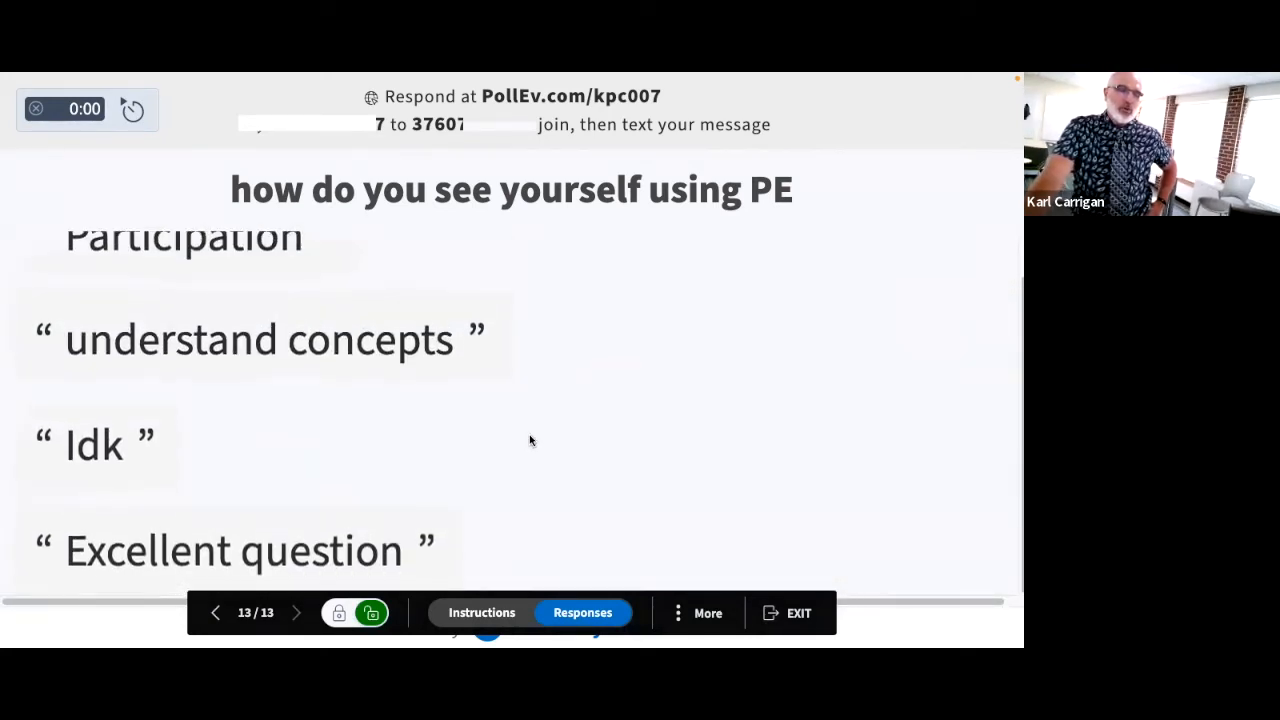
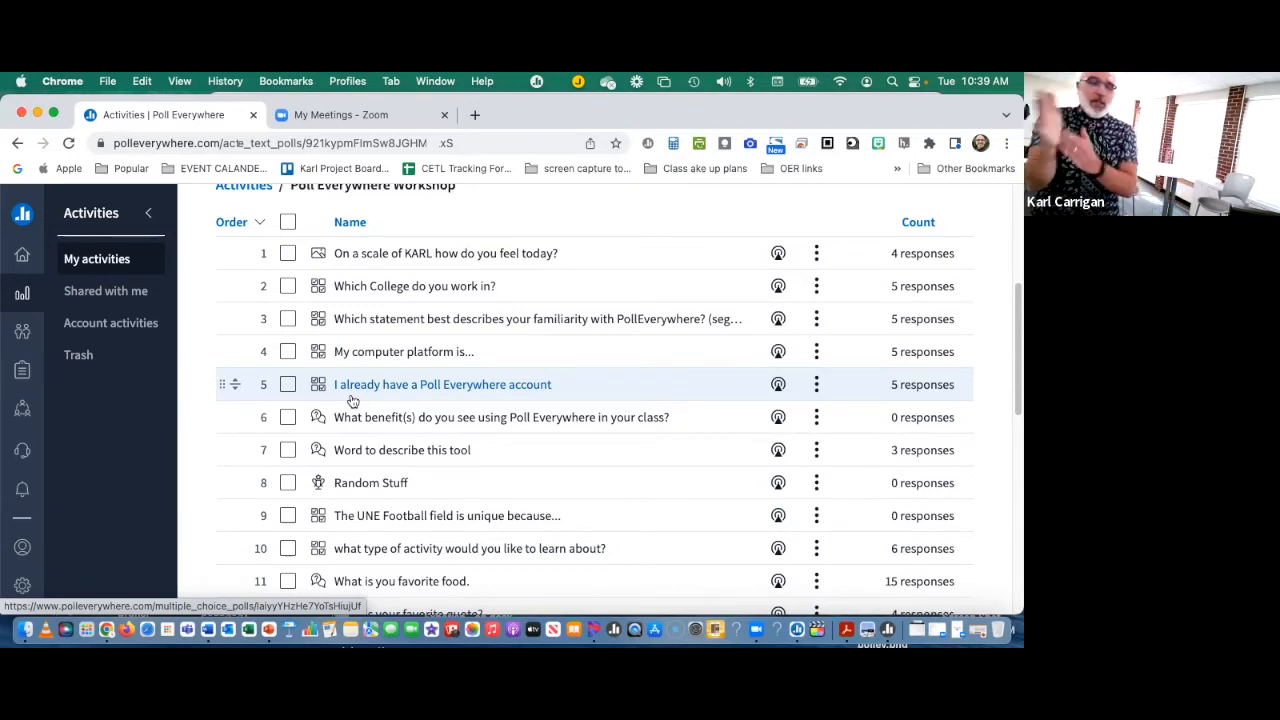
Step: Open the Poll Everywhere applications page at polleverywhere.com/app in a new browser tab
scroll(485, 545, "up", 5)
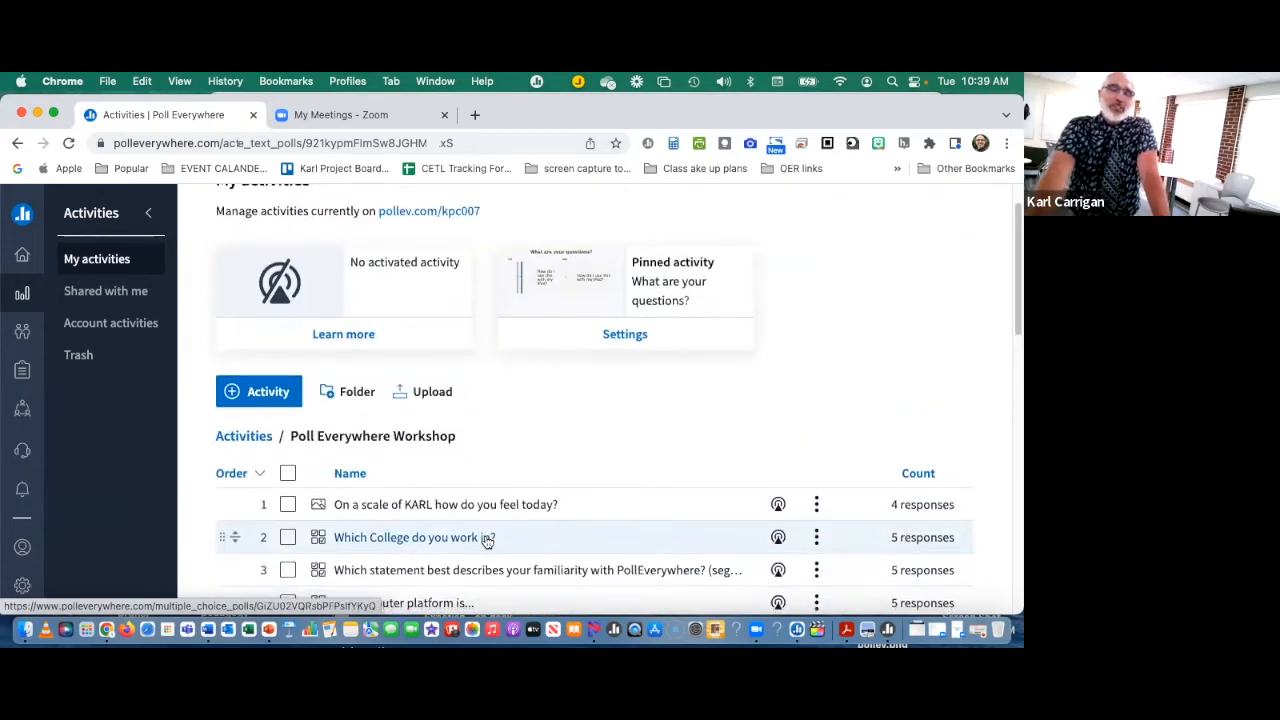
scroll(485, 538, "up", 1)
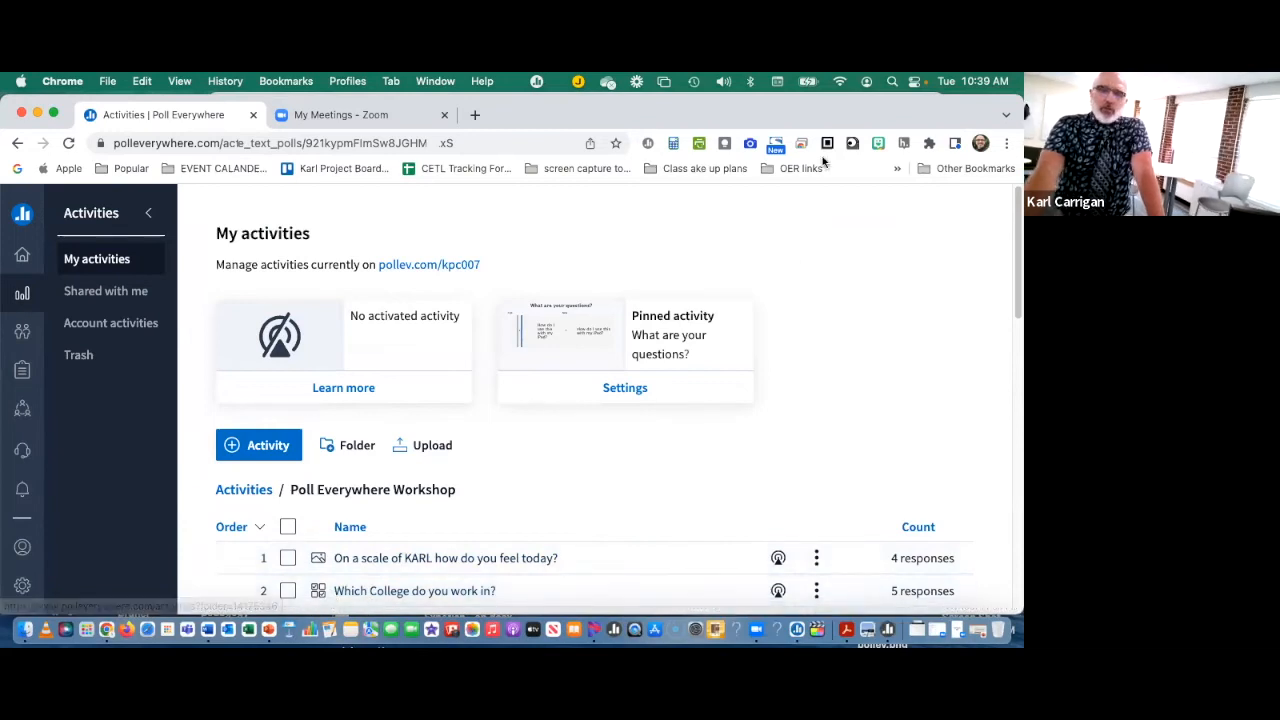
left_click_drag(797, 120, 792, 132)
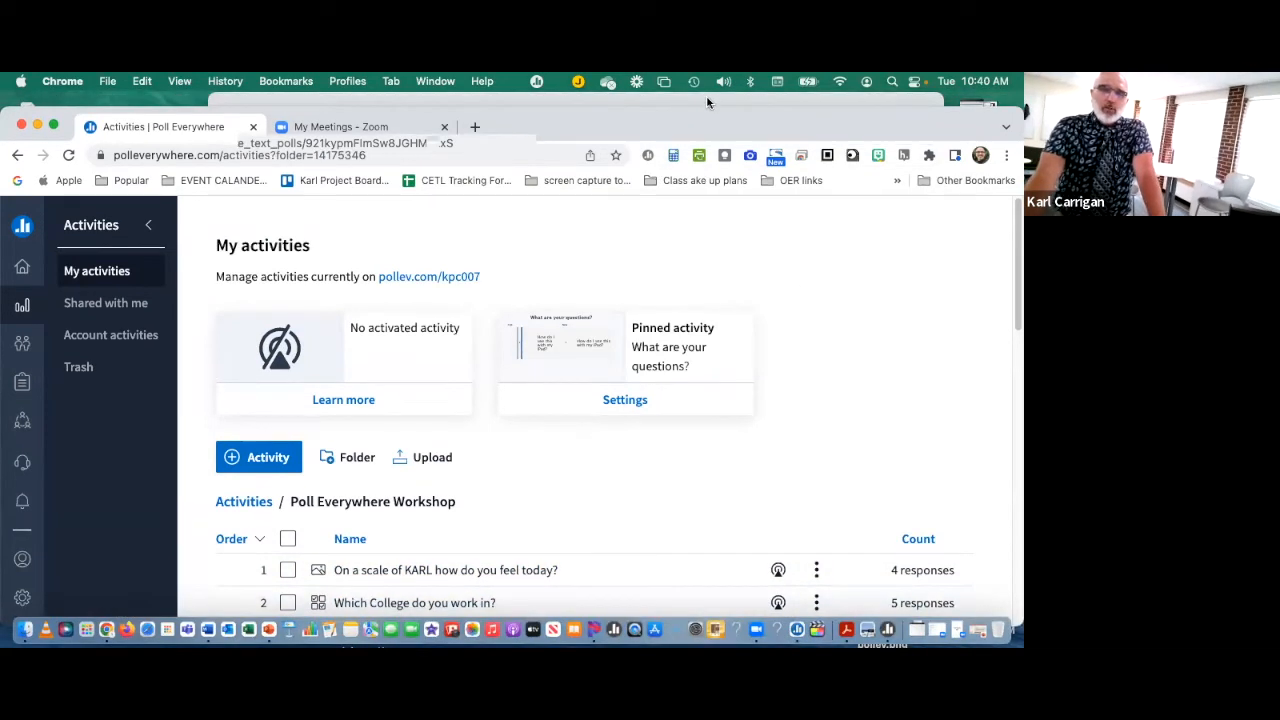
left_click(476, 127)
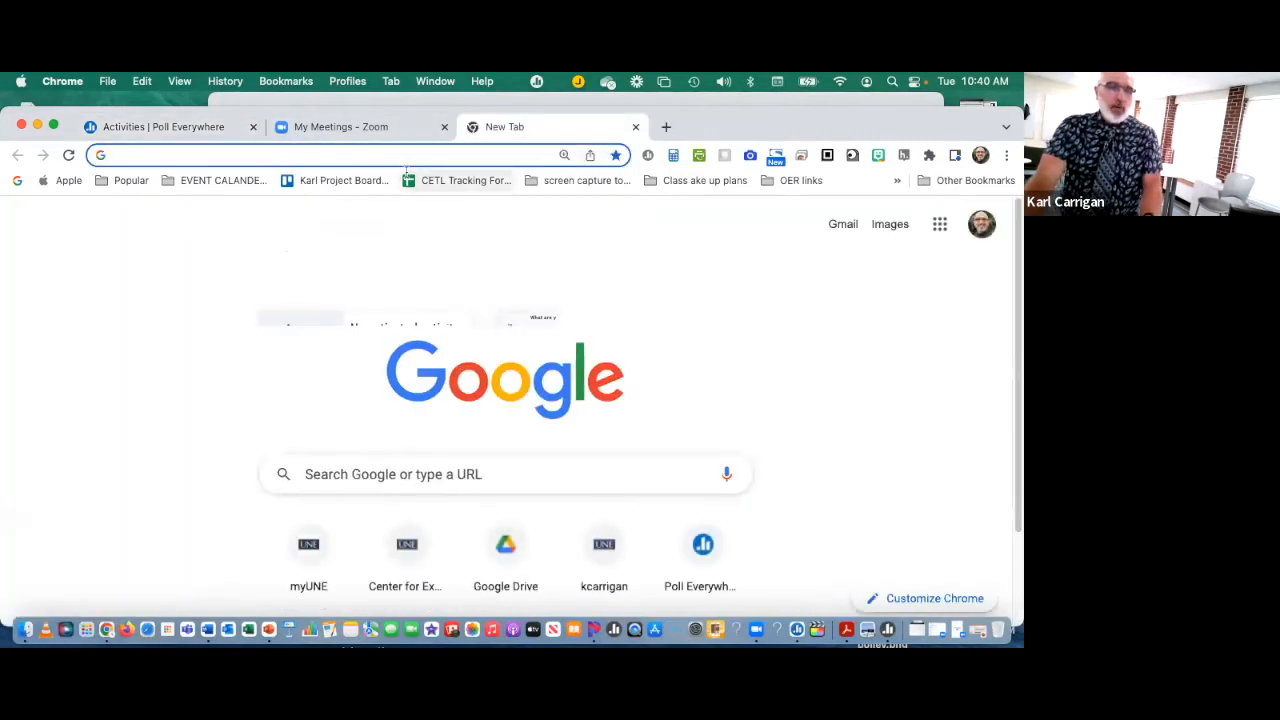
type("polleverywhere.com/a")
type("pp")
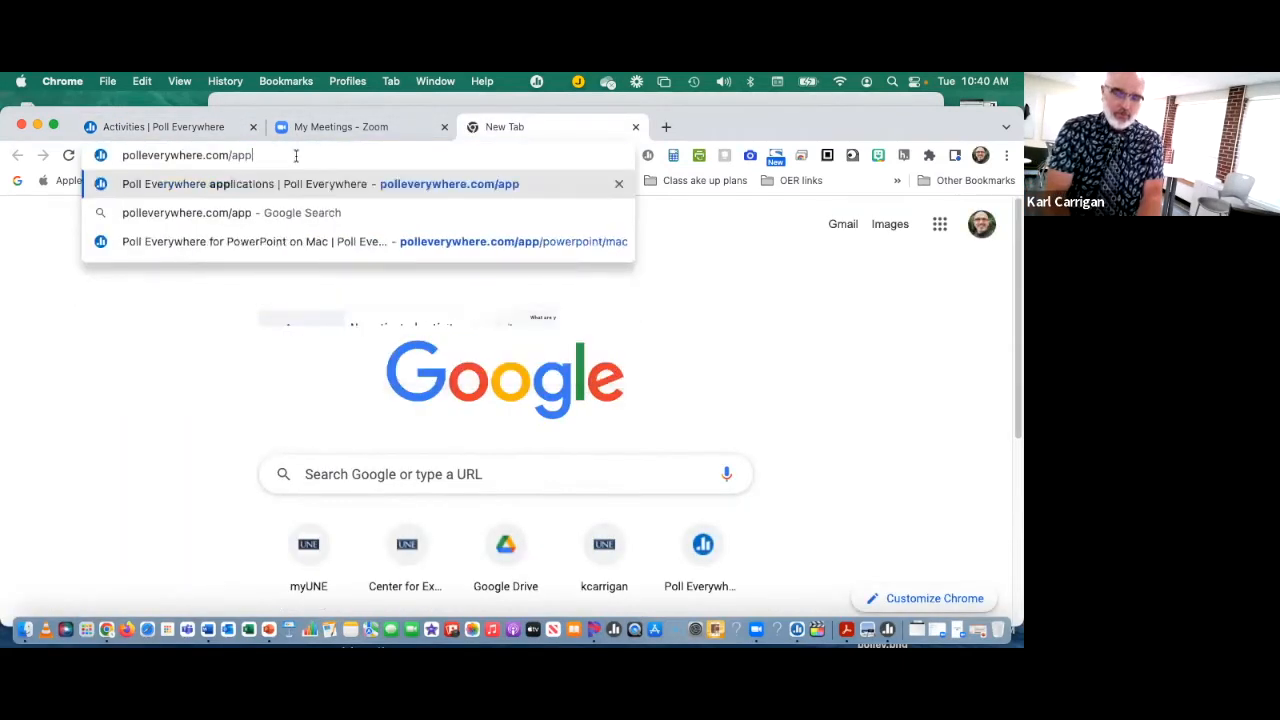
key("Return")
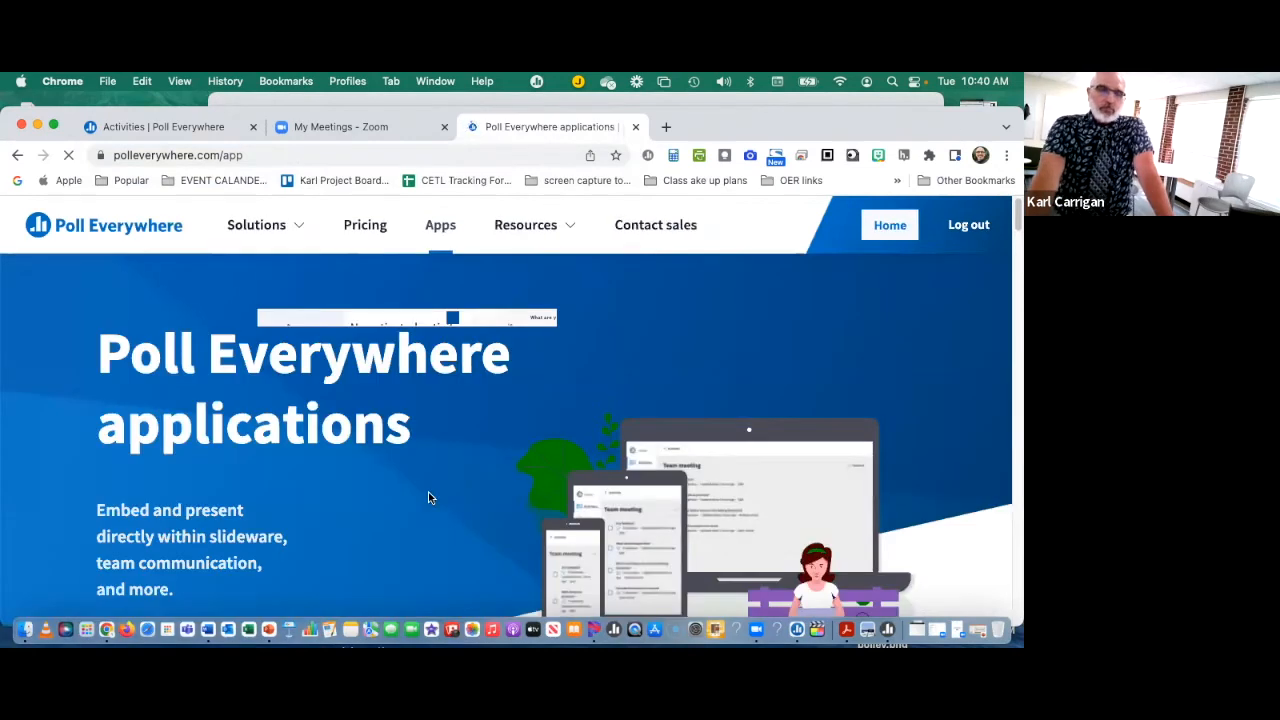
Step: Look over the platform integrations on offer, including PowerPoint for Windows and Mac, Keynote, Google Slides, Slack and Microsoft Teams
scroll(428, 469, "down", 5)
scroll(423, 478, "down", 3)
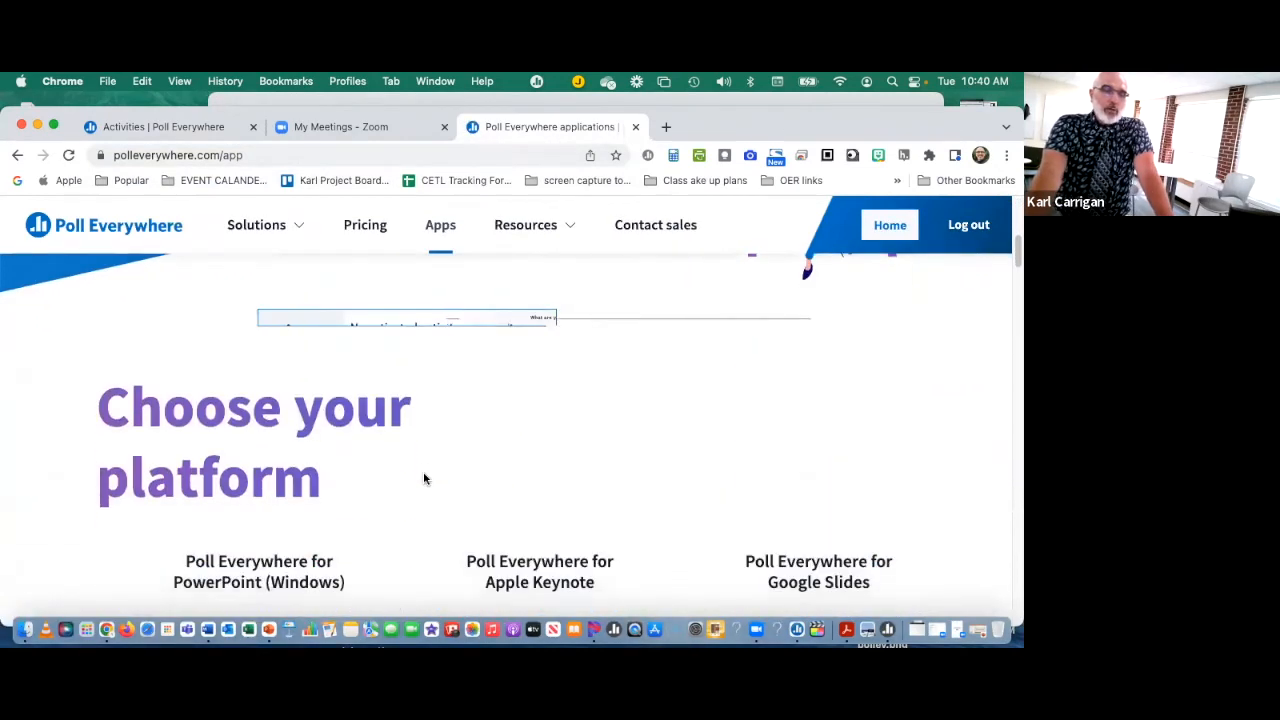
scroll(421, 479, "down", 8)
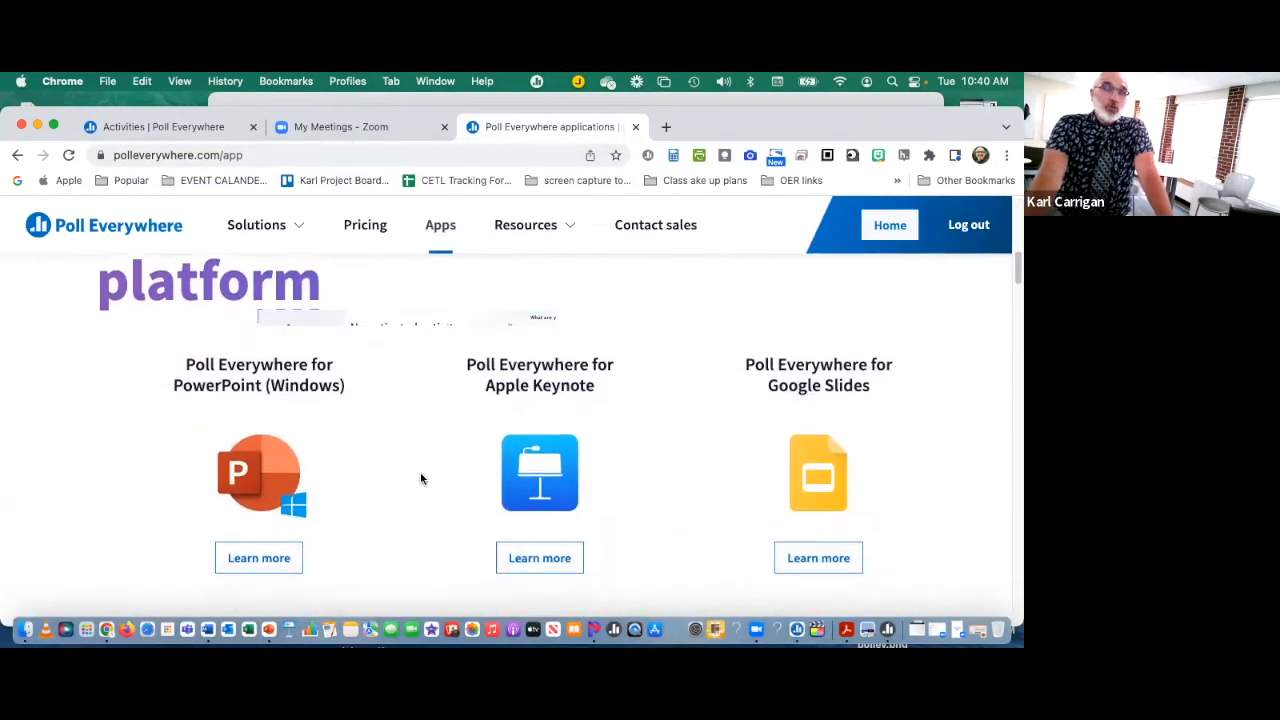
scroll(421, 479, "up", 10)
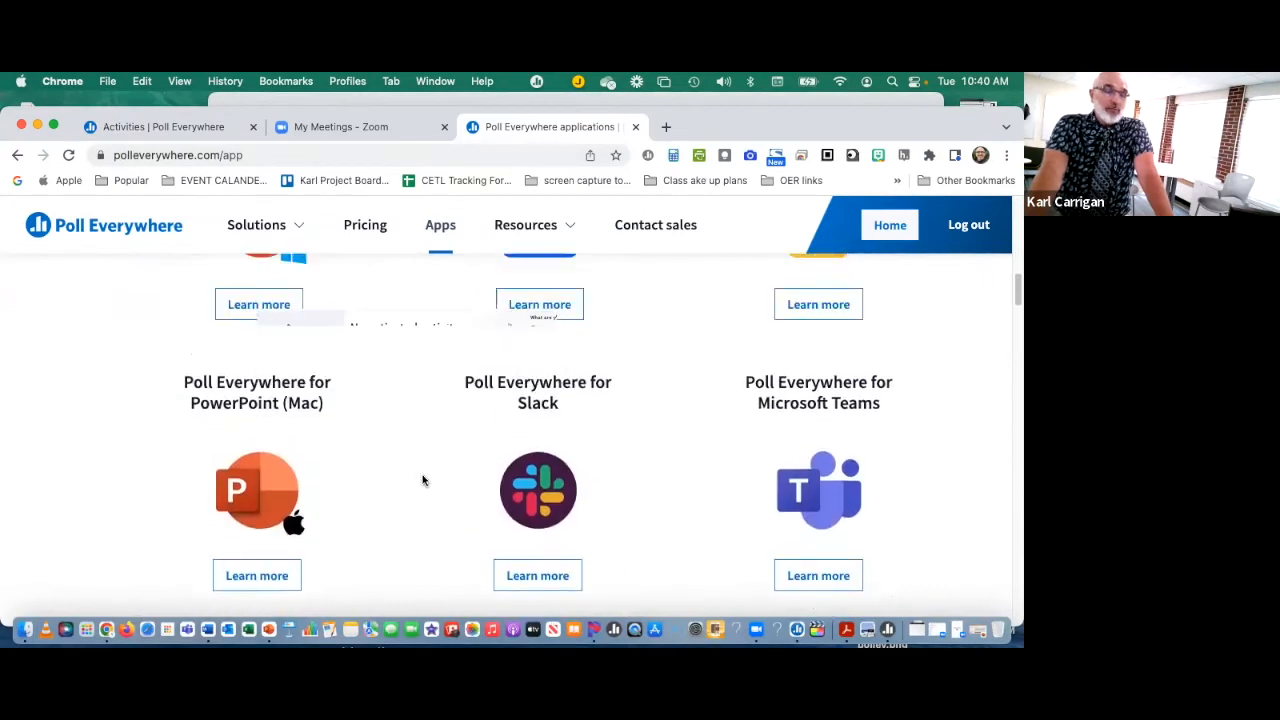
scroll(432, 502, "down", 1)
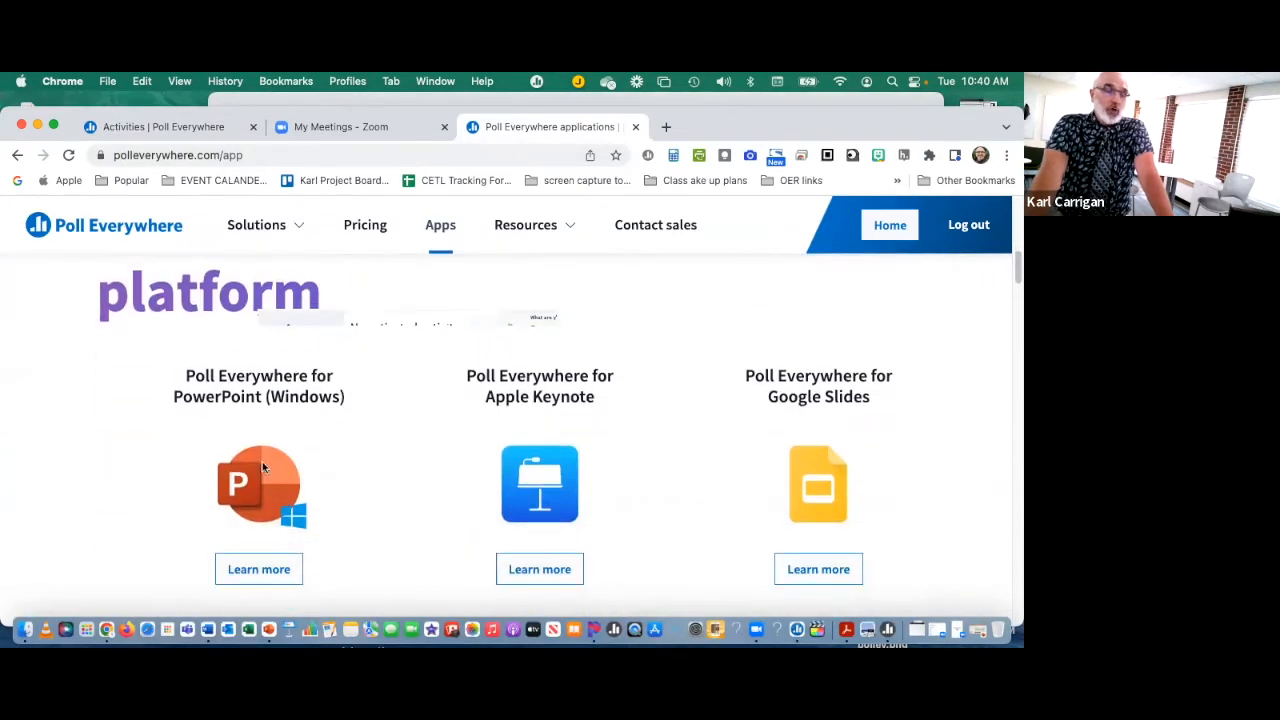
scroll(272, 485, "down", 1)
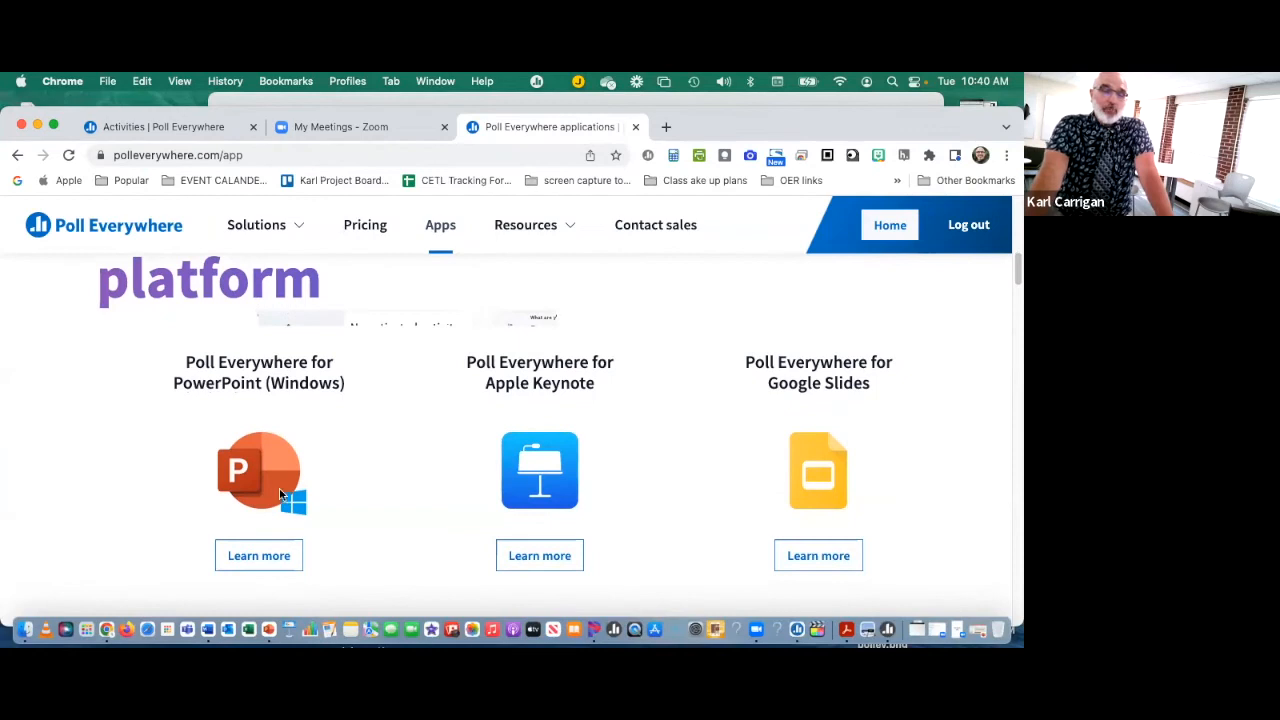
scroll(674, 509, "down", 2)
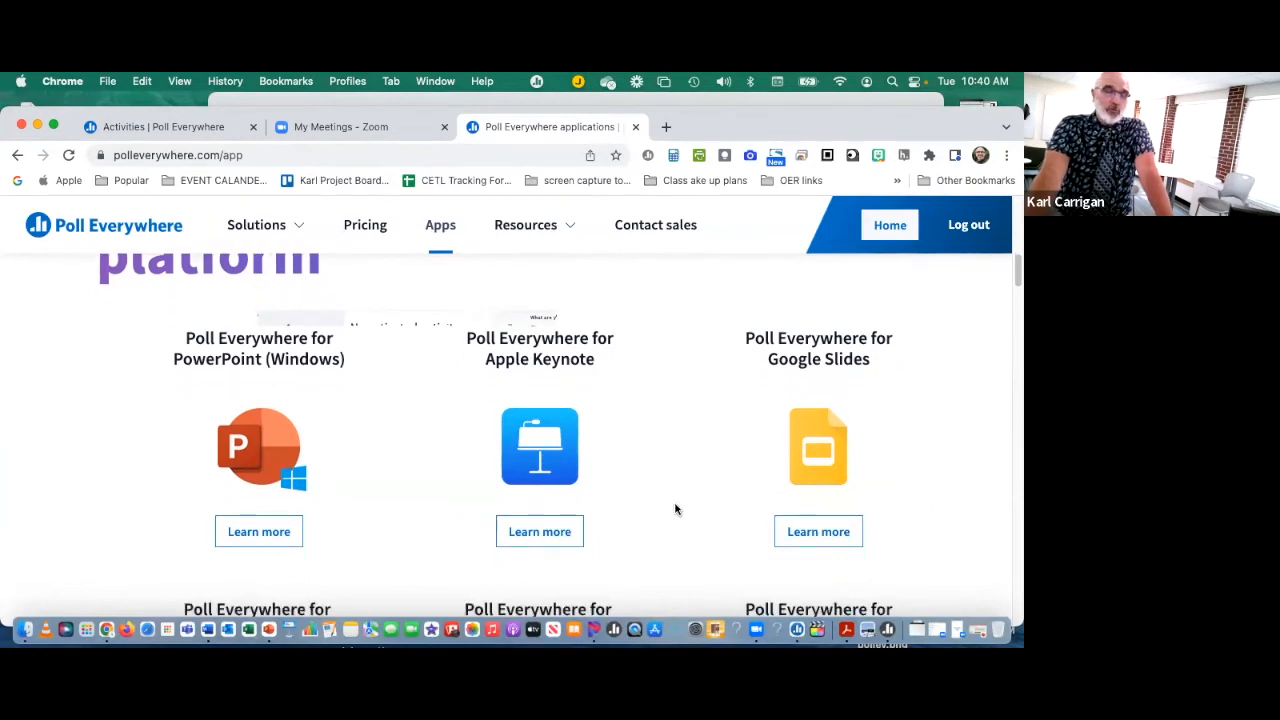
scroll(330, 512, "down", 2)
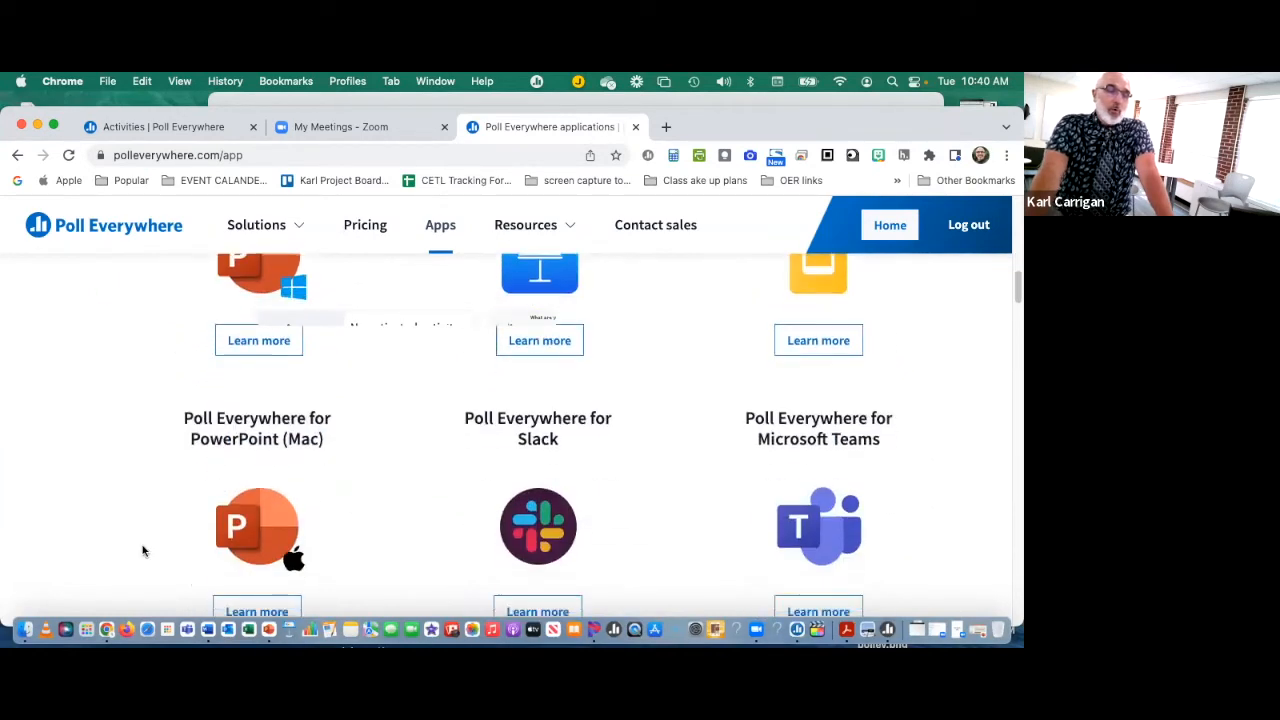
scroll(248, 532, "up", 1)
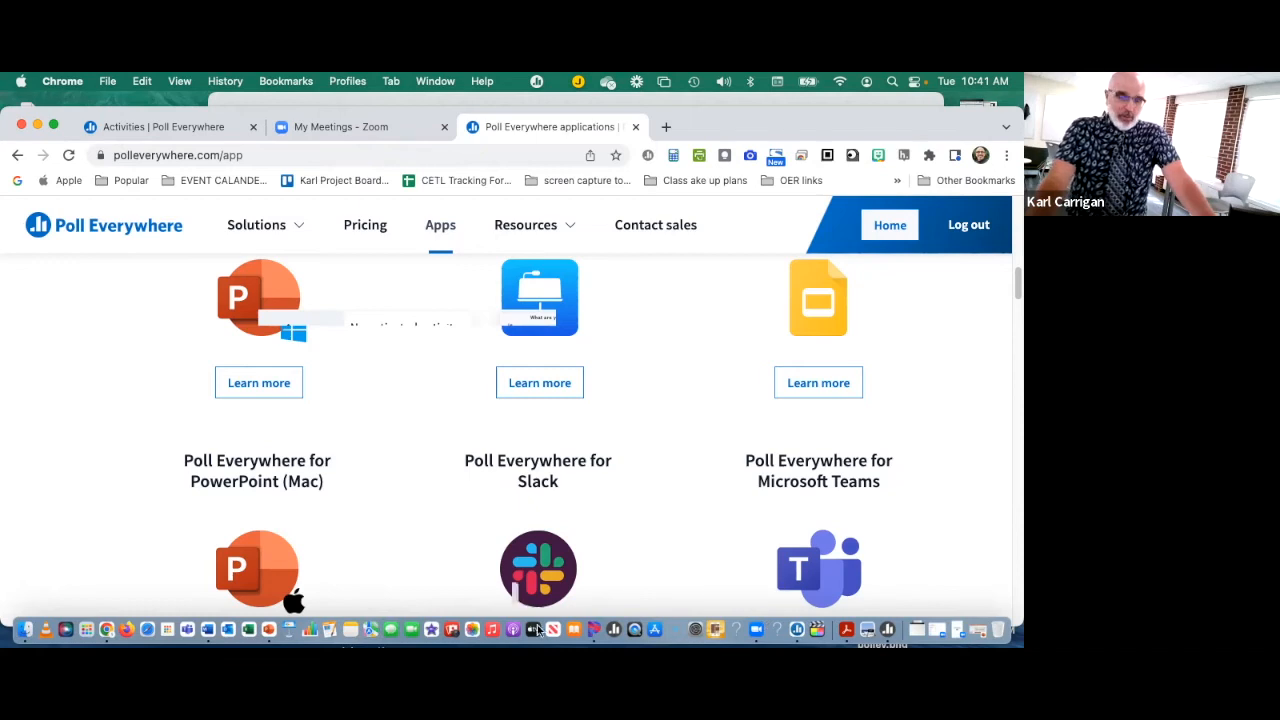
Step: Switch to PowerPoint and present "poll ev presentation" from slide 11, the screenshot of the "Word to describe this tool" activity
left_click(270, 629)
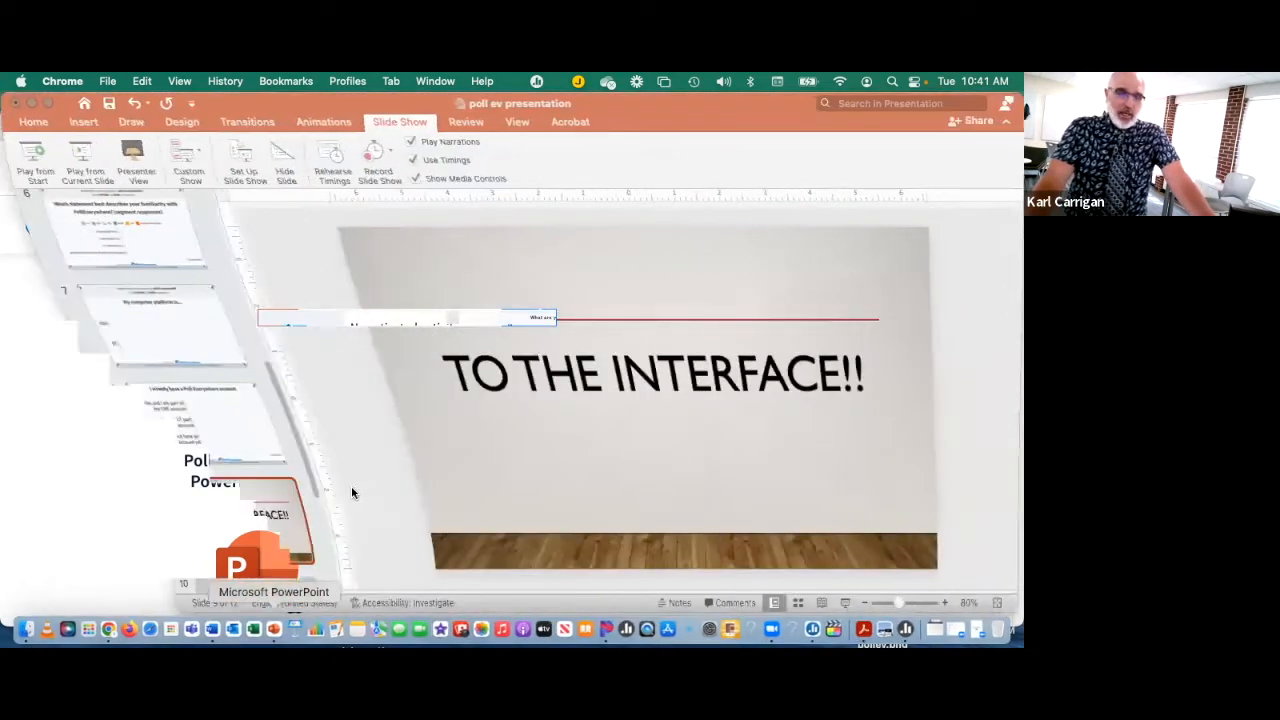
scroll(149, 482, "down", 5)
left_click(149, 482)
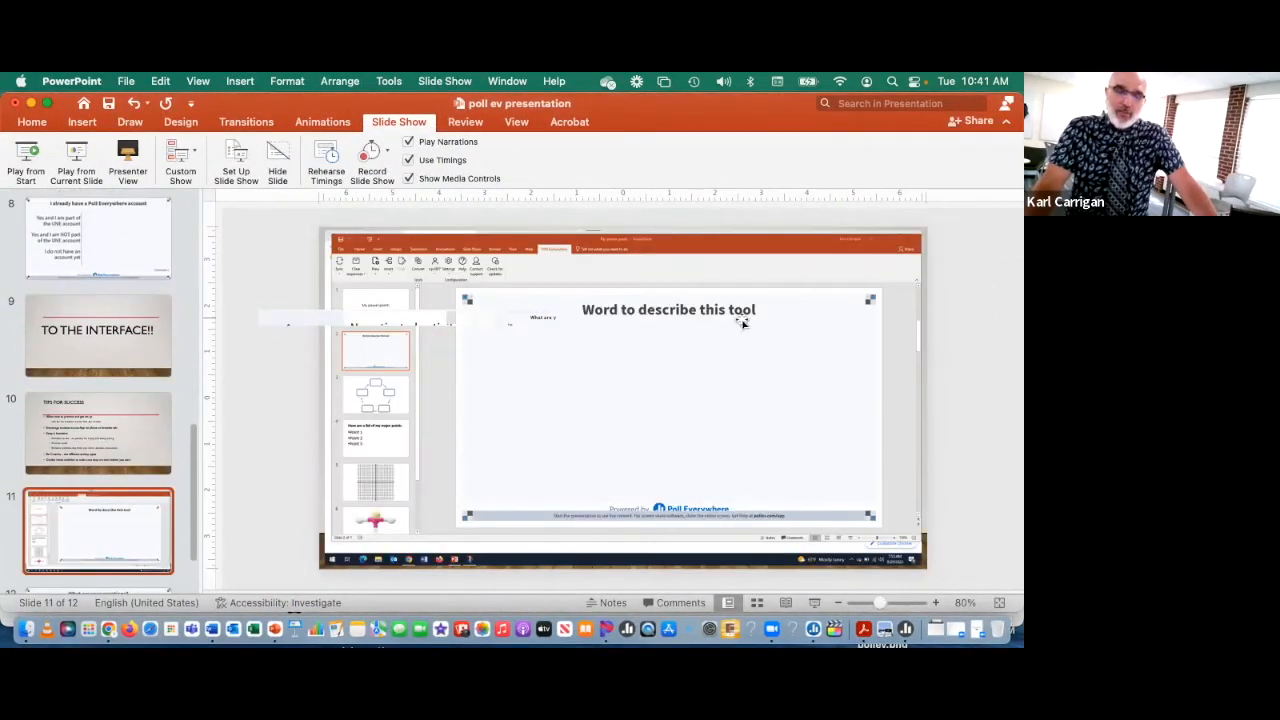
left_click(71, 167)
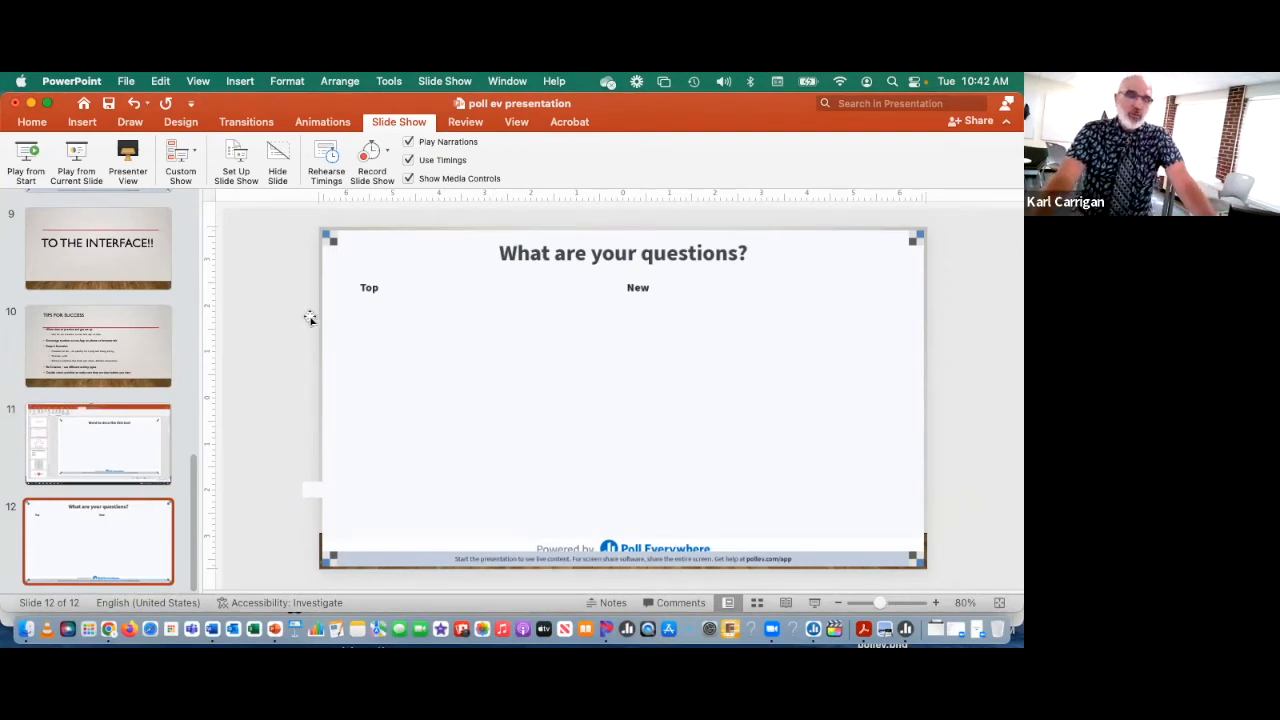
Step: Check the activated activity on the My activities page in Chrome, and return to PowerPoint to review the deck's poll slides
left_click(31, 104)
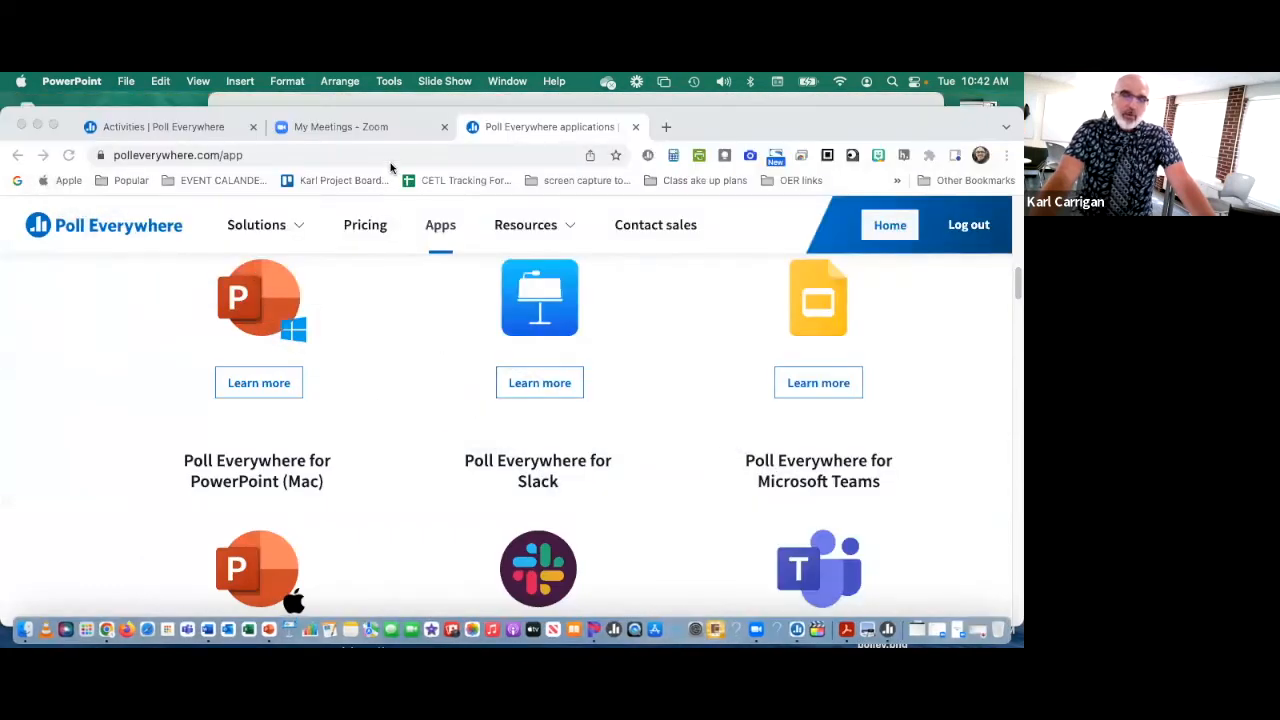
left_click(174, 128)
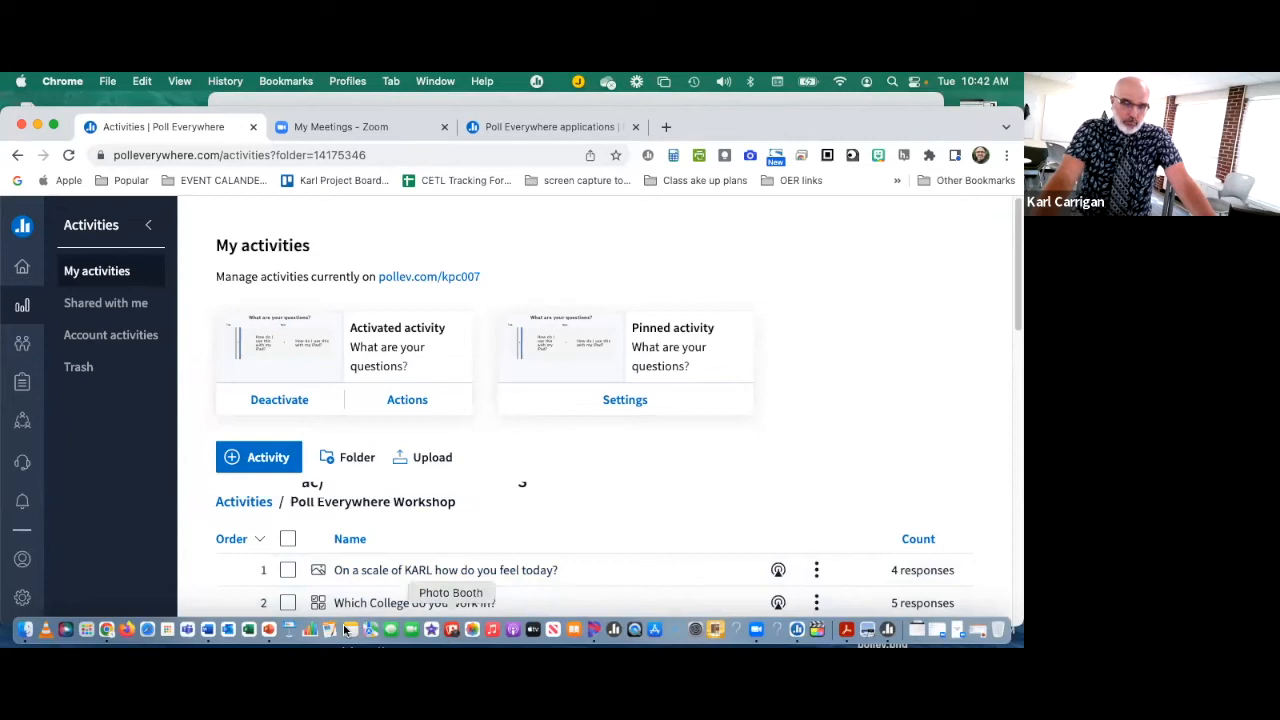
left_click(268, 629)
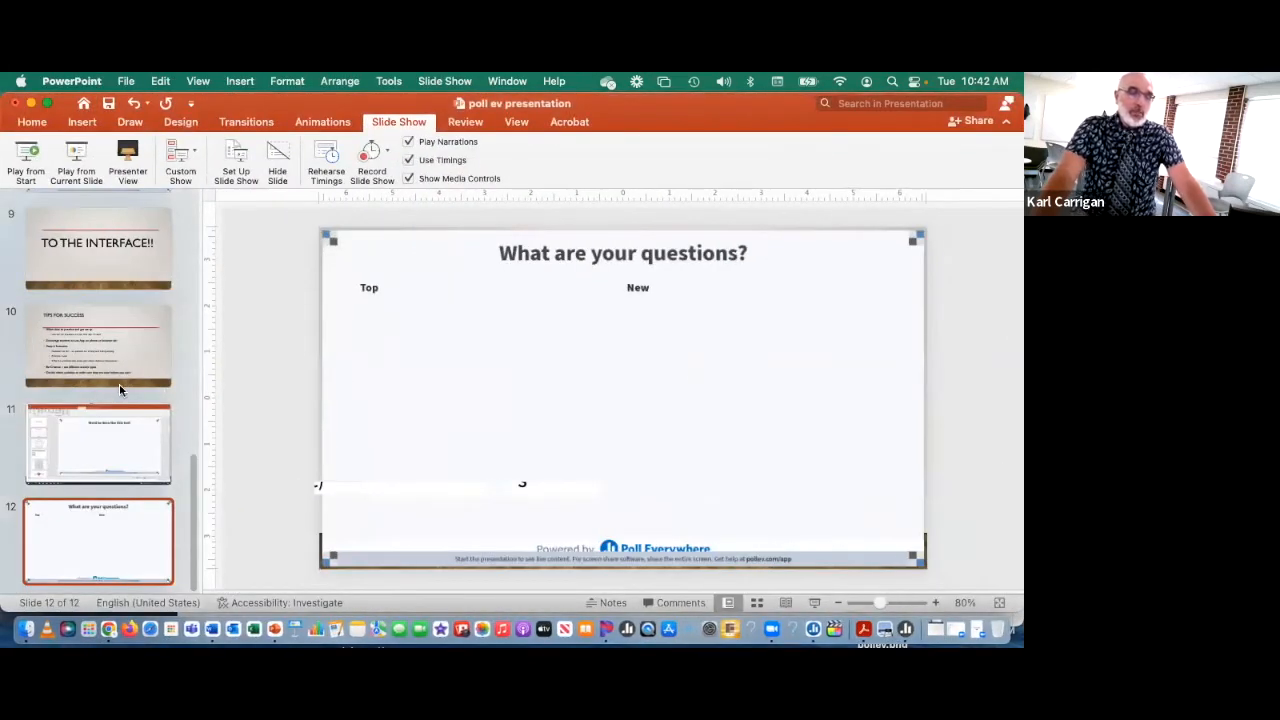
scroll(121, 388, "up", 2)
scroll(122, 386, "up", 6)
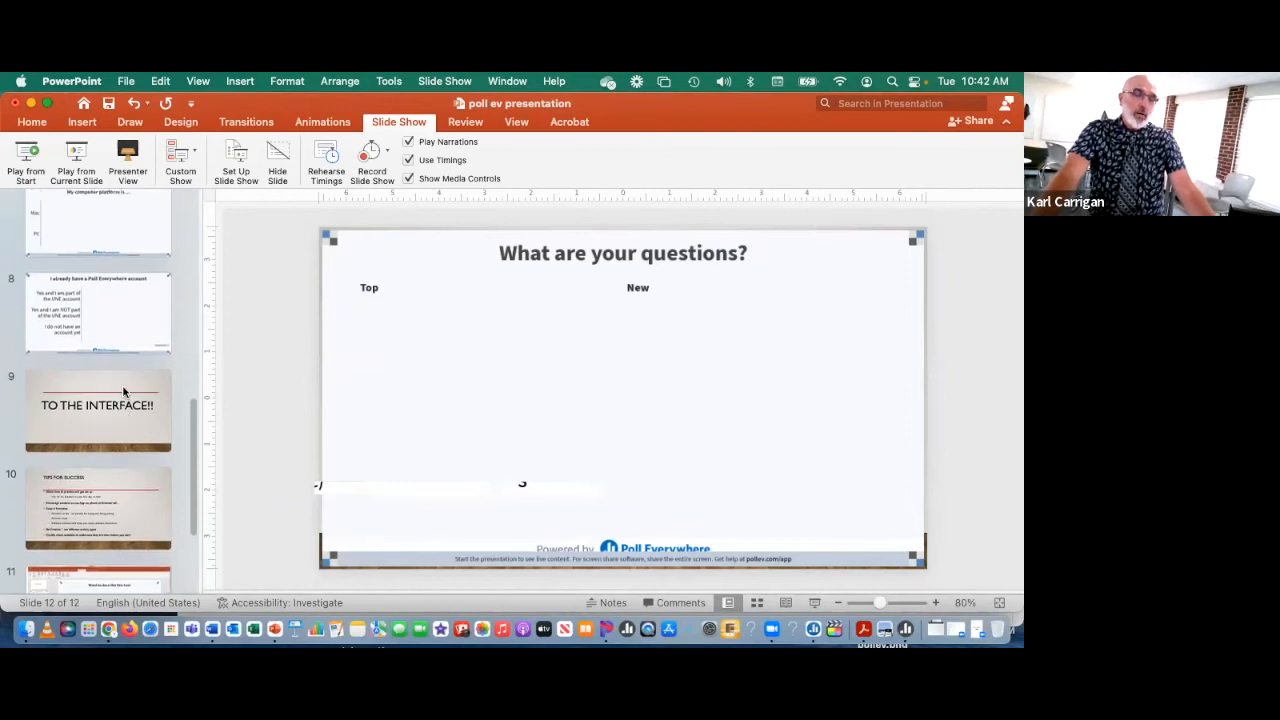
scroll(123, 396, "up", 9)
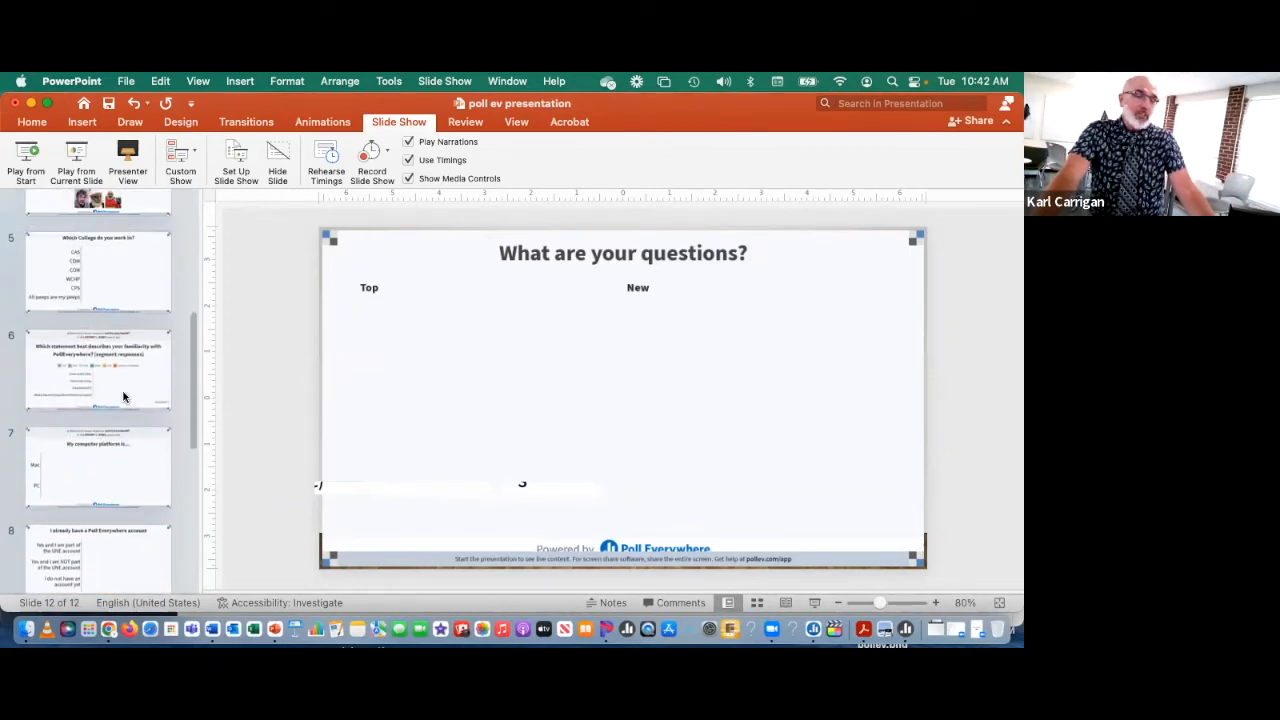
scroll(123, 396, "down", 15)
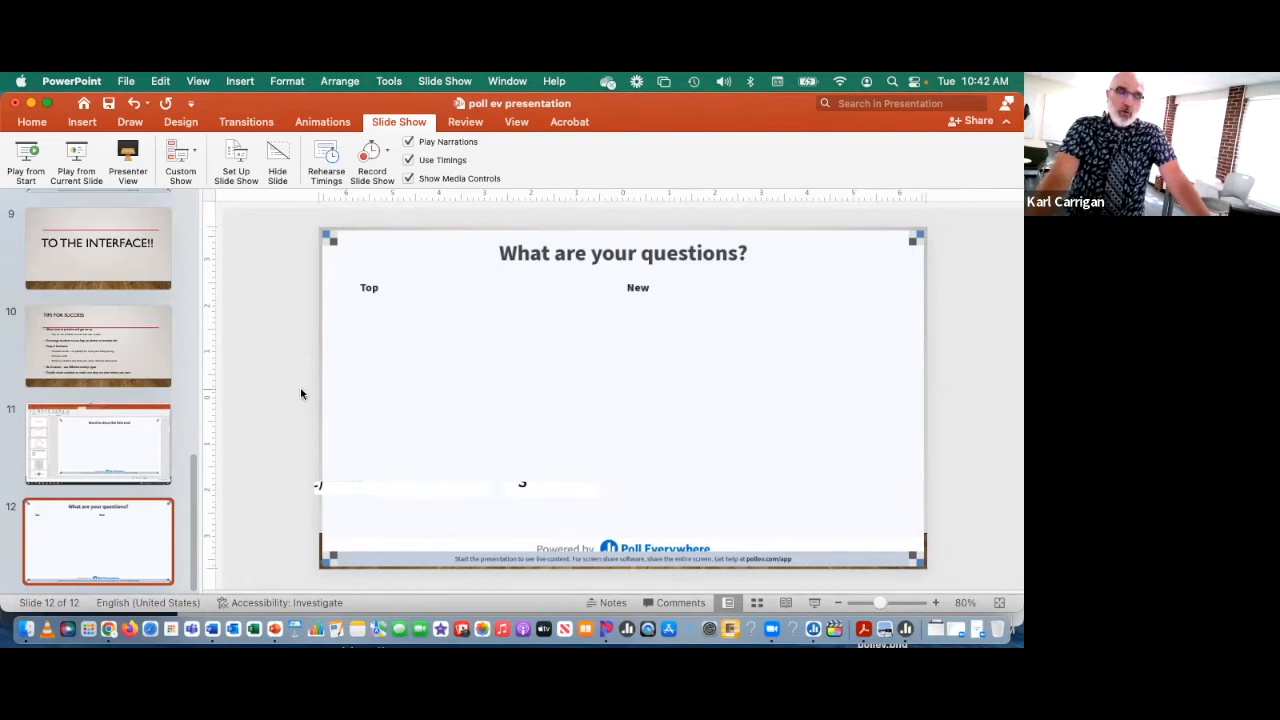
Step: Launch the Poll Everywhere desktop app from the Mac's Applications folder
left_click(27, 630)
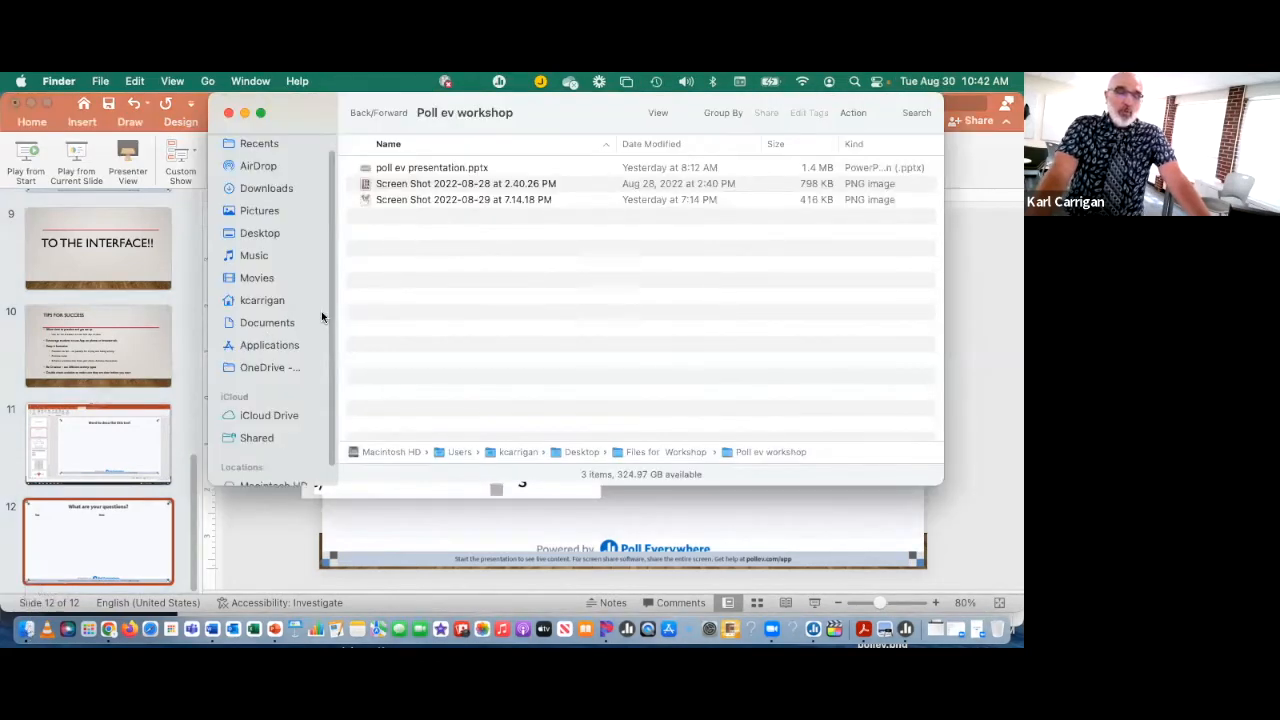
left_click(270, 346)
scroll(391, 268, "down", 3)
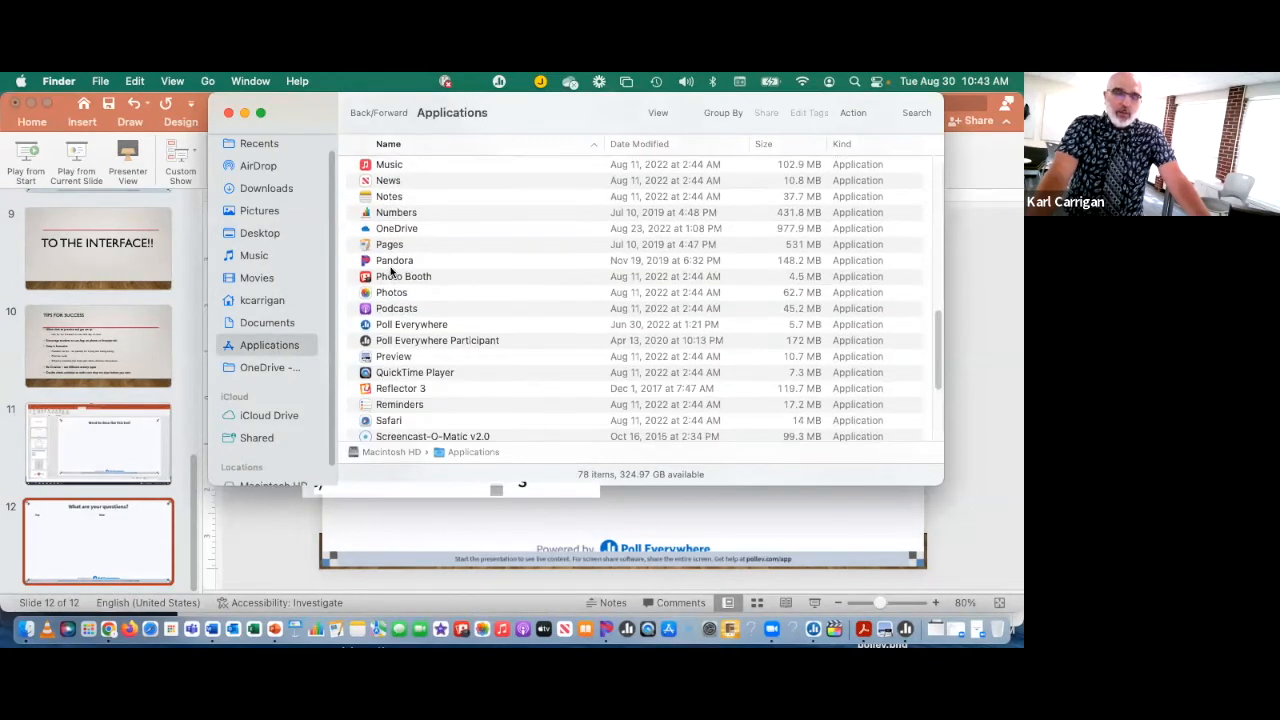
double_click(398, 323)
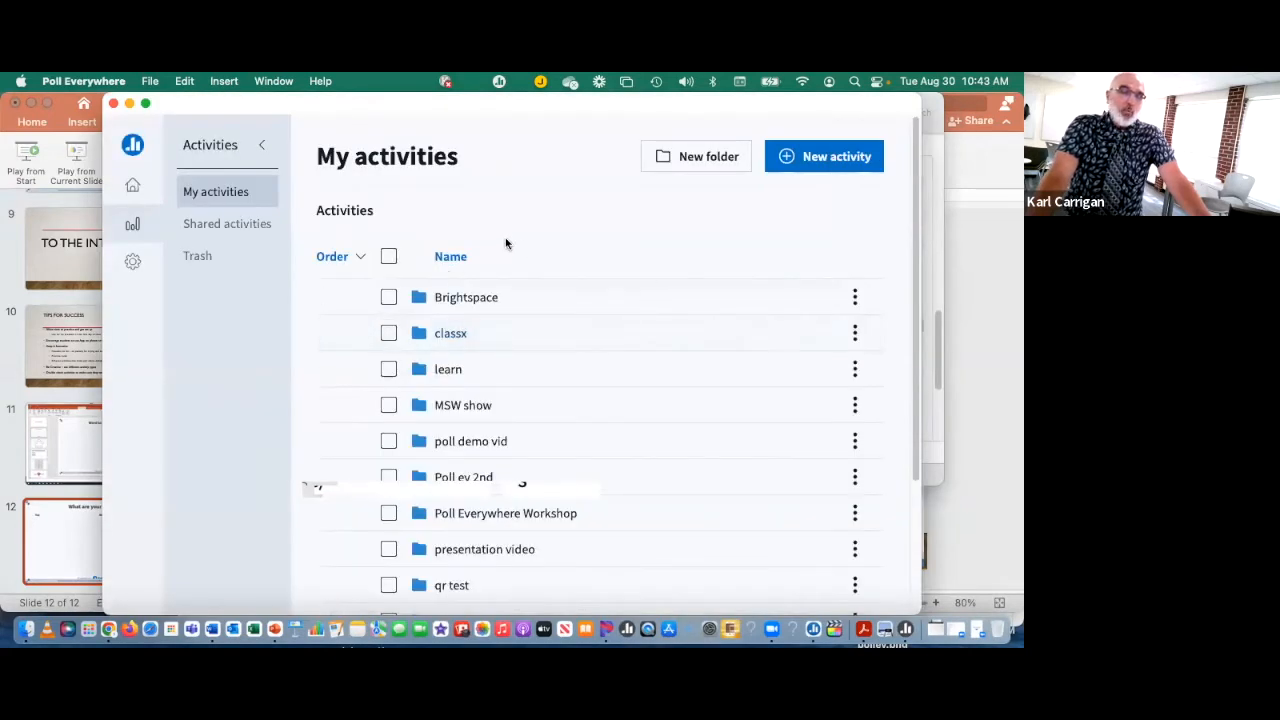
Step: Find the Poll Everywhere Workshop folder among the desktop app's activities and open it
scroll(523, 290, "down", 2)
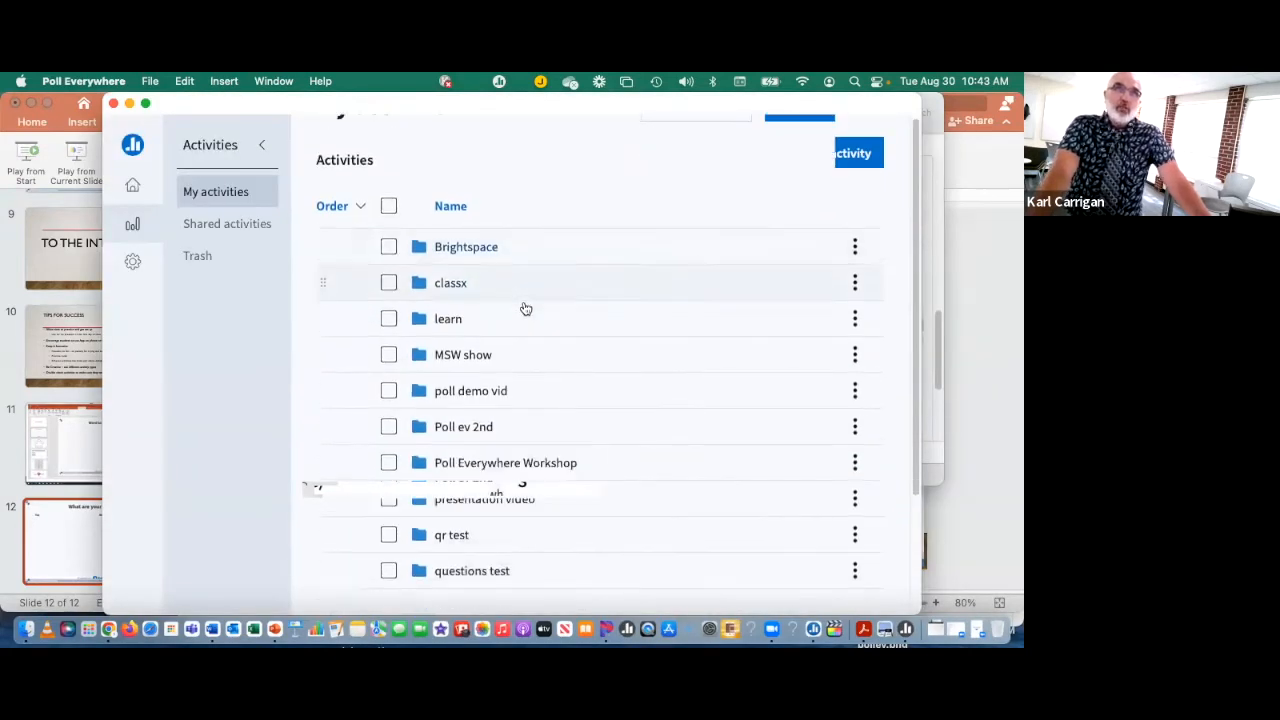
scroll(525, 309, "down", 3)
scroll(523, 303, "up", 1)
scroll(523, 303, "down", 1)
scroll(528, 307, "up", 5)
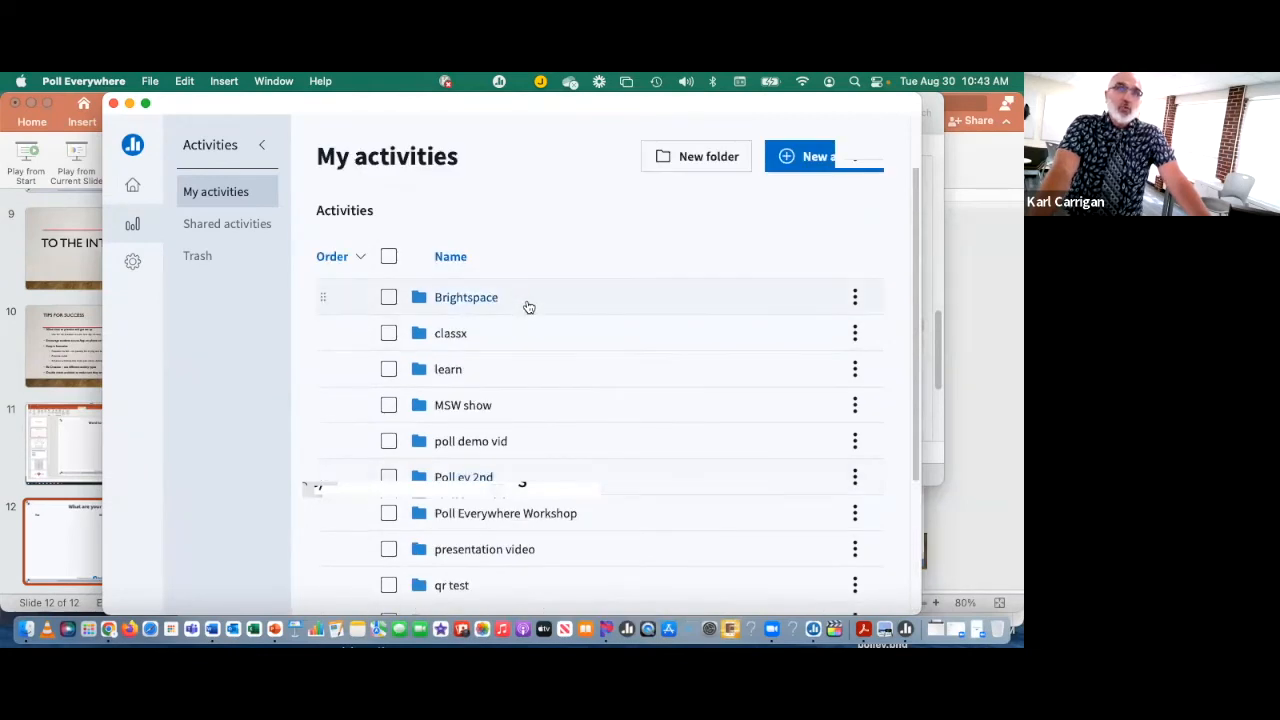
scroll(528, 307, "down", 3)
scroll(528, 307, "down", 2)
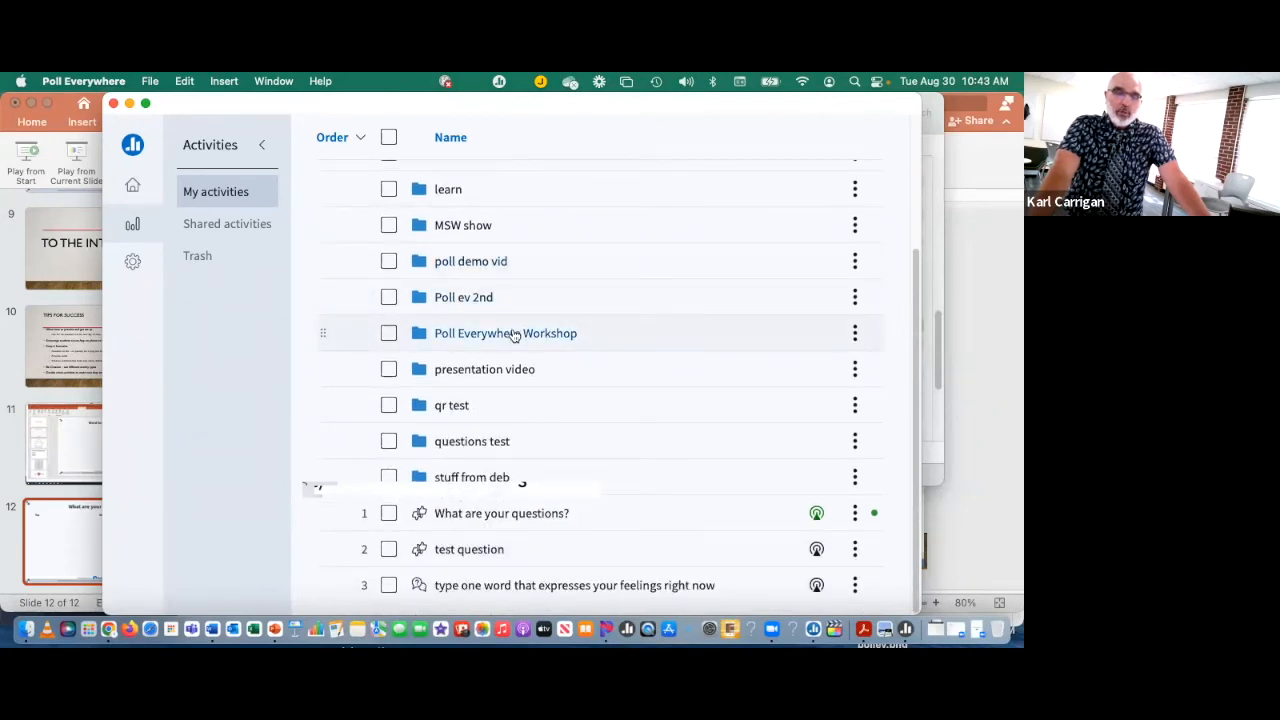
left_click(513, 335)
Step: Select the activity "What is you favorite food." and insert it as a slide in the PowerPoint presentation
scroll(500, 308, "down", 1)
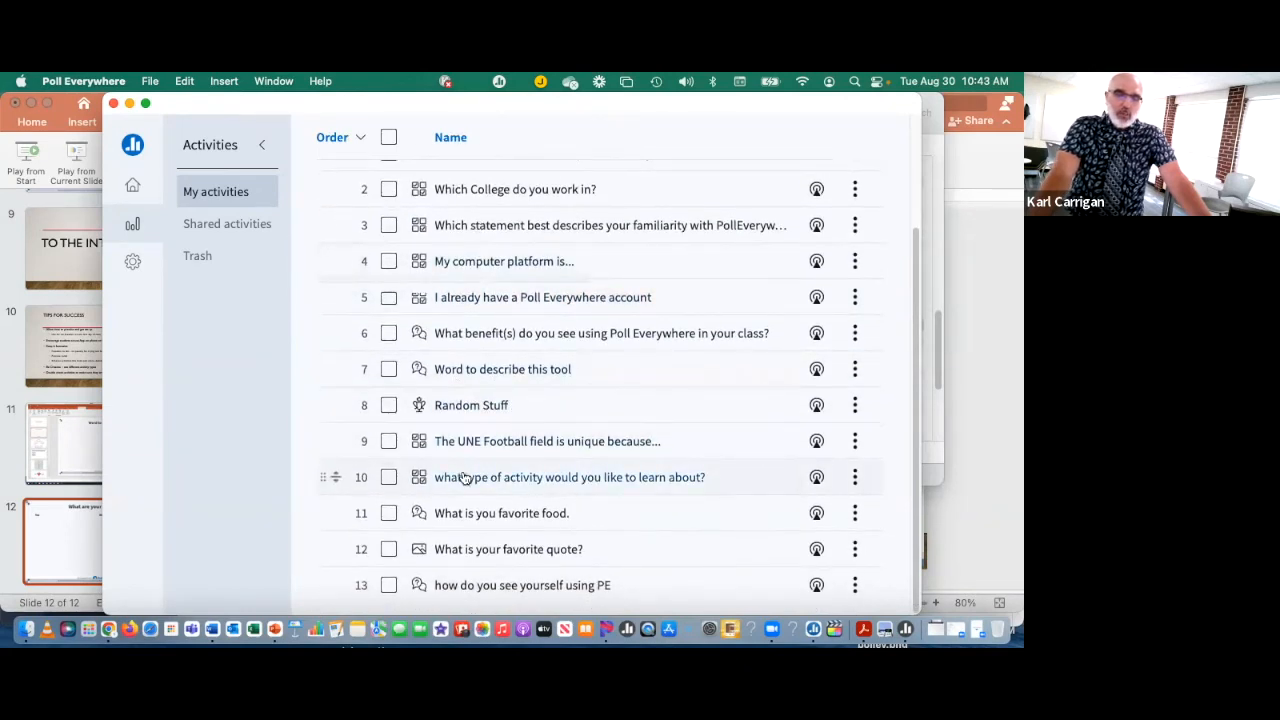
scroll(460, 478, "up", 3)
scroll(465, 477, "down", 3)
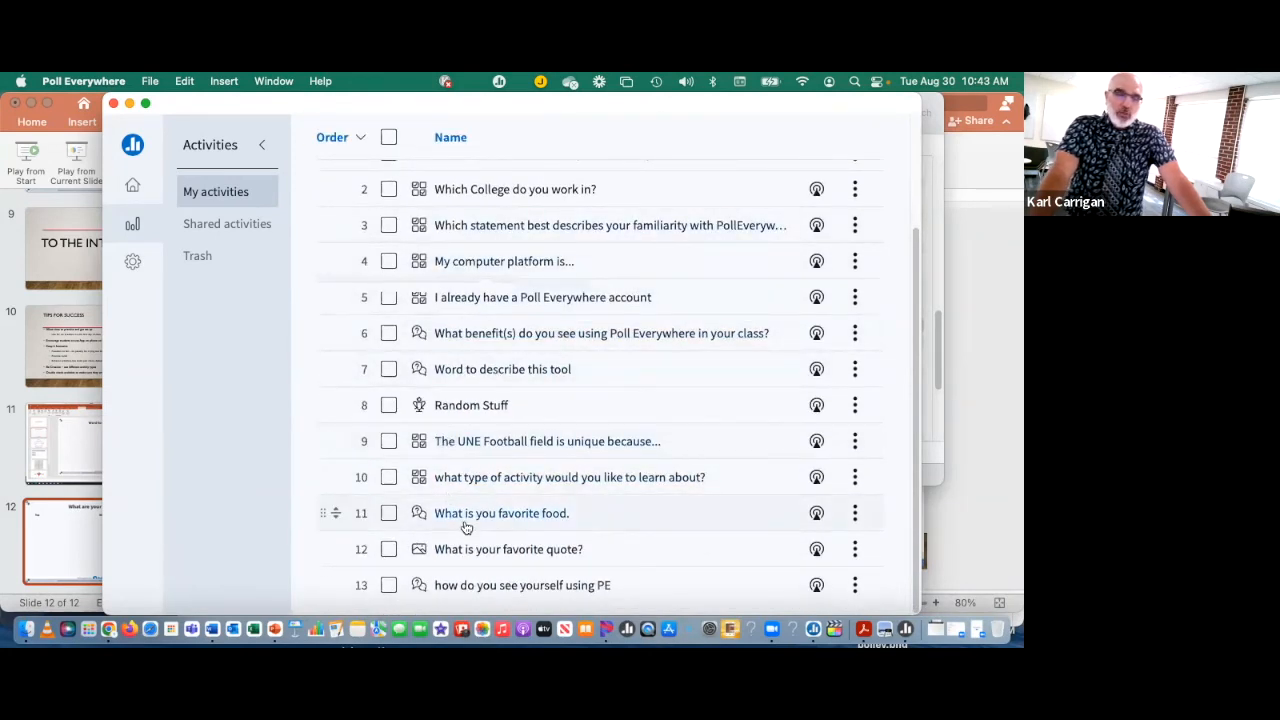
left_click(390, 514)
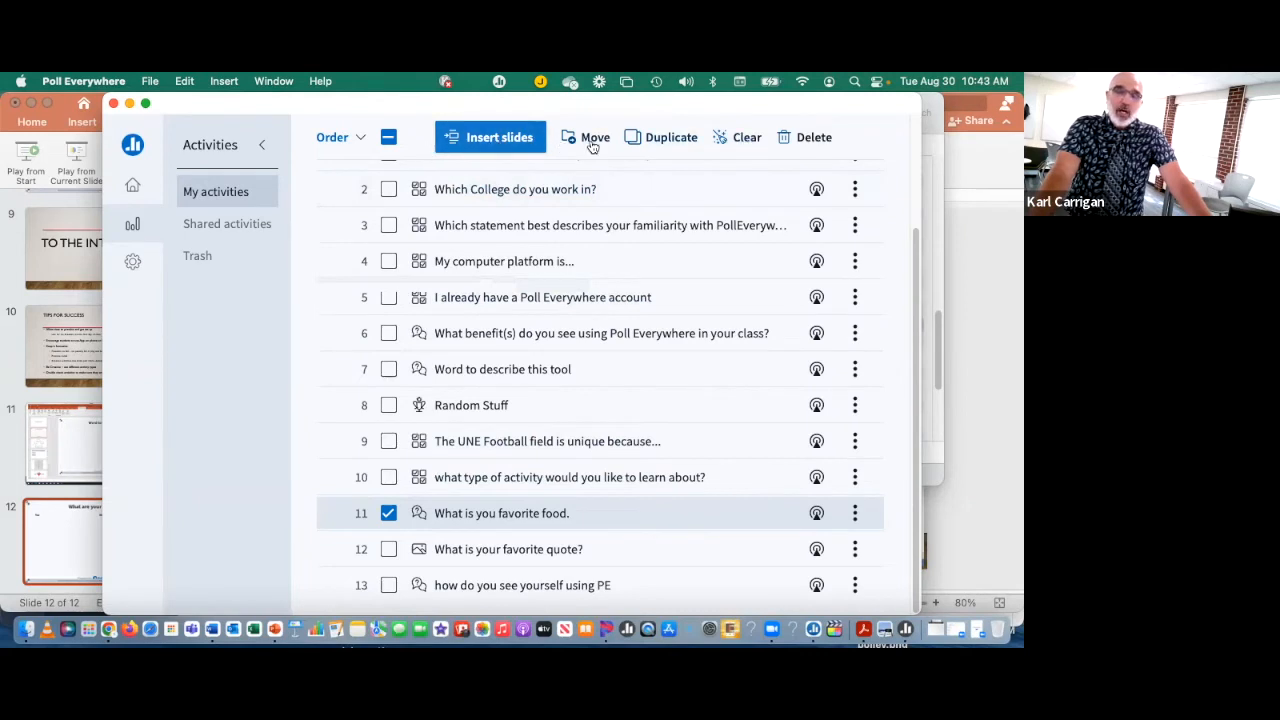
left_click(477, 143)
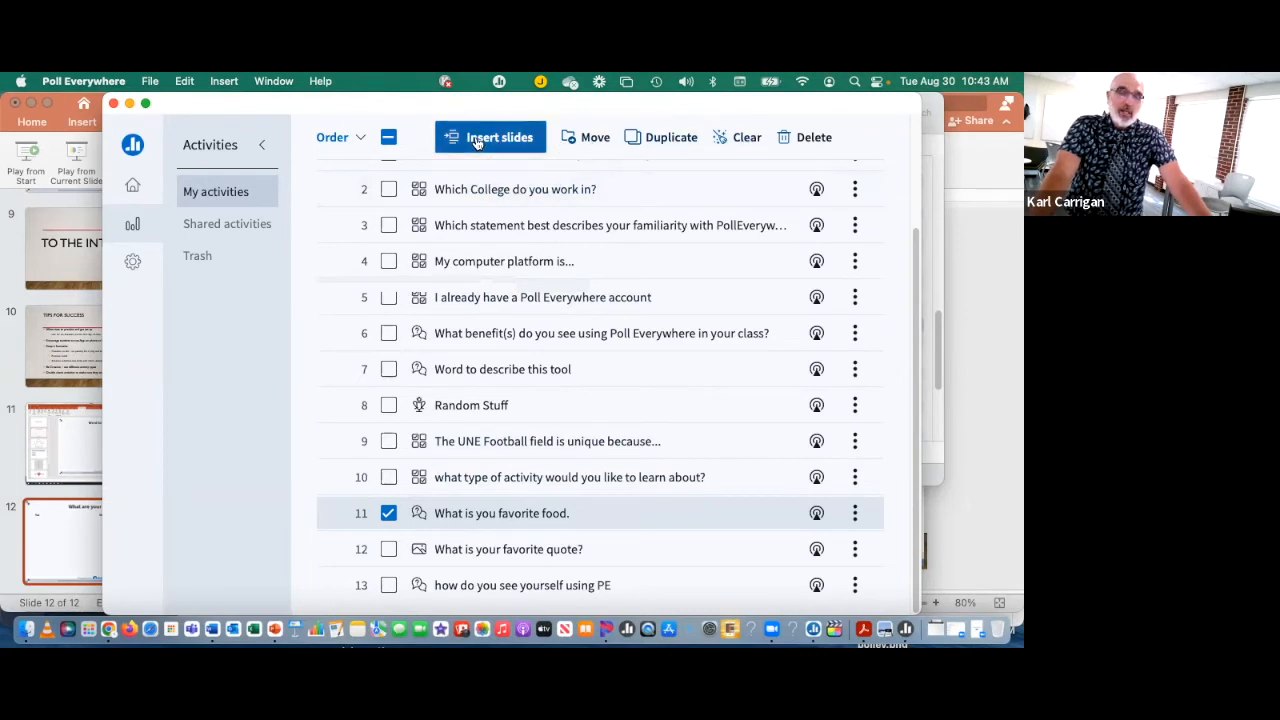